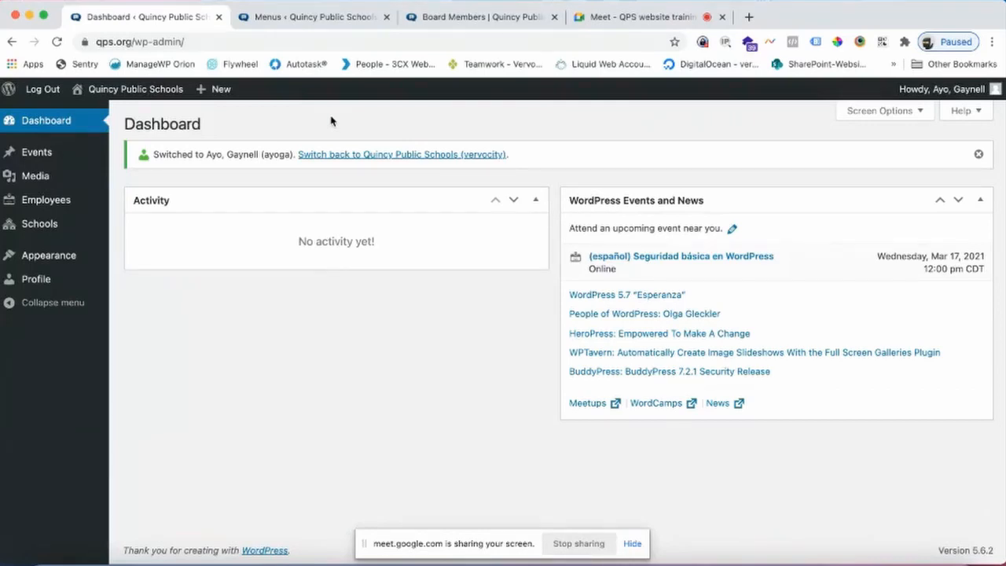
Create a new event and title it "Testing Title"
mouse_move(42, 155)
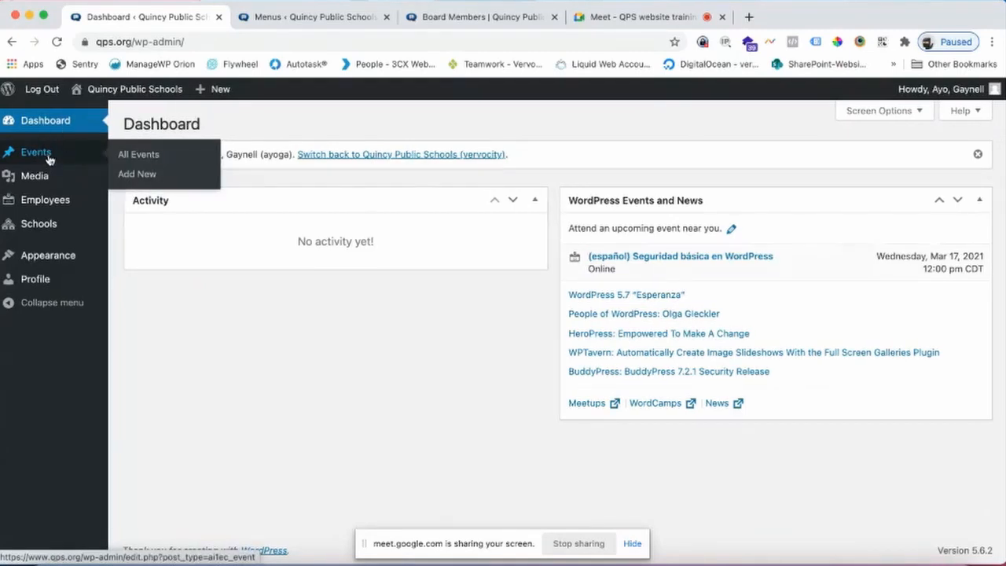
left_click(50, 157)
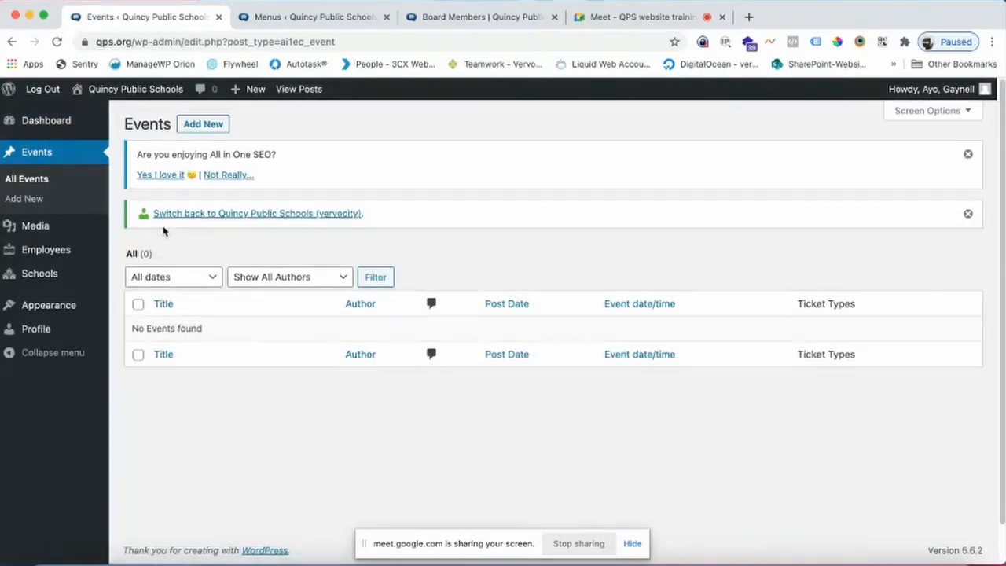
scroll(194, 422, "down", 1)
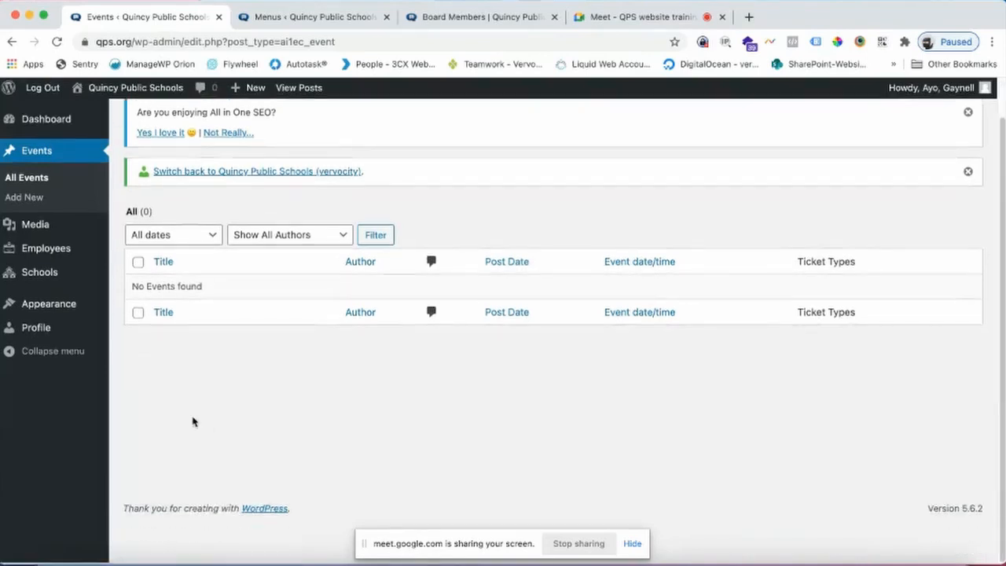
scroll(197, 346, "up", 2)
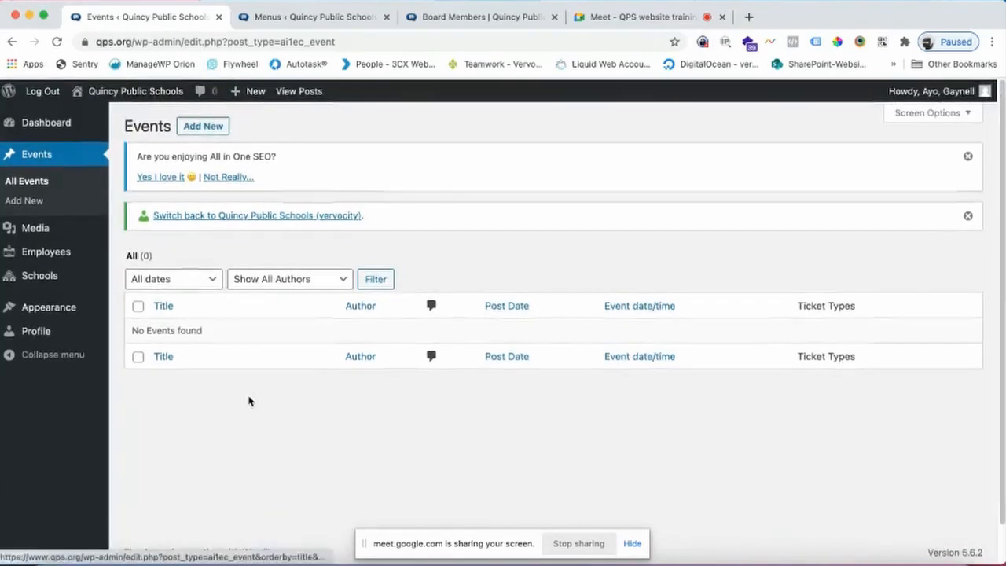
left_click(205, 126)
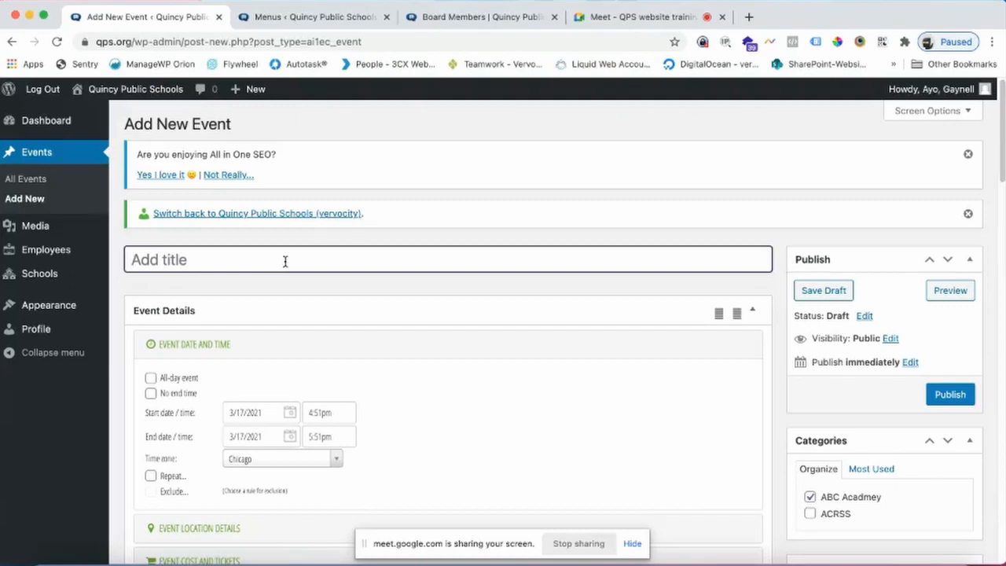
type("Testing ")
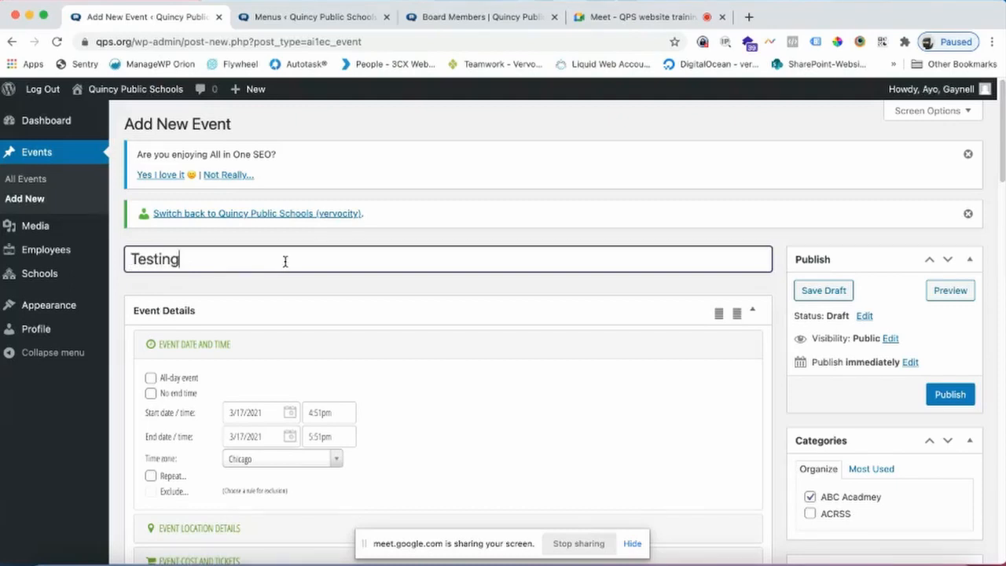
type("Title")
Try the All-day event and No end time options, switching each one back off
scroll(348, 303, "down", 2)
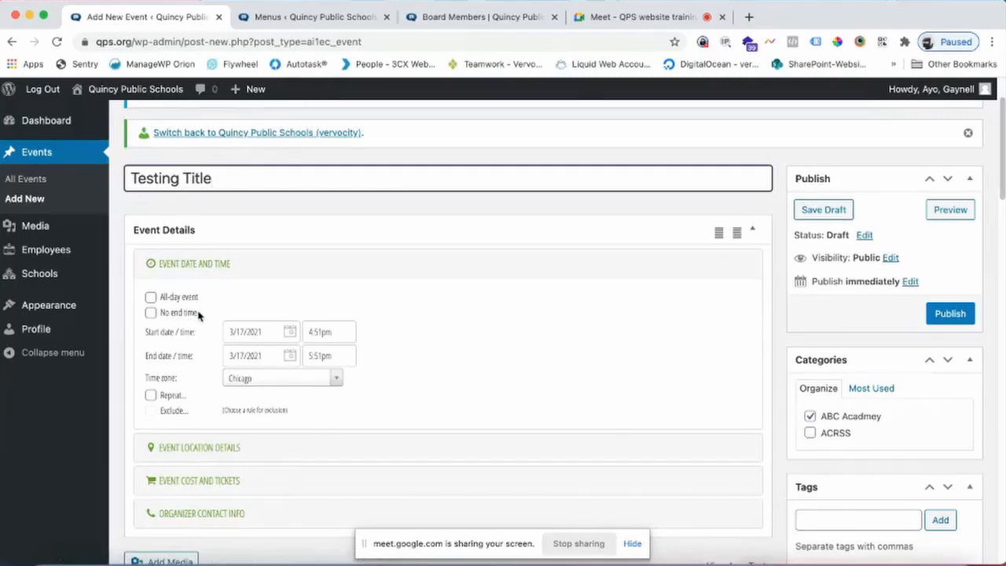
left_click(150, 297)
left_click(150, 298)
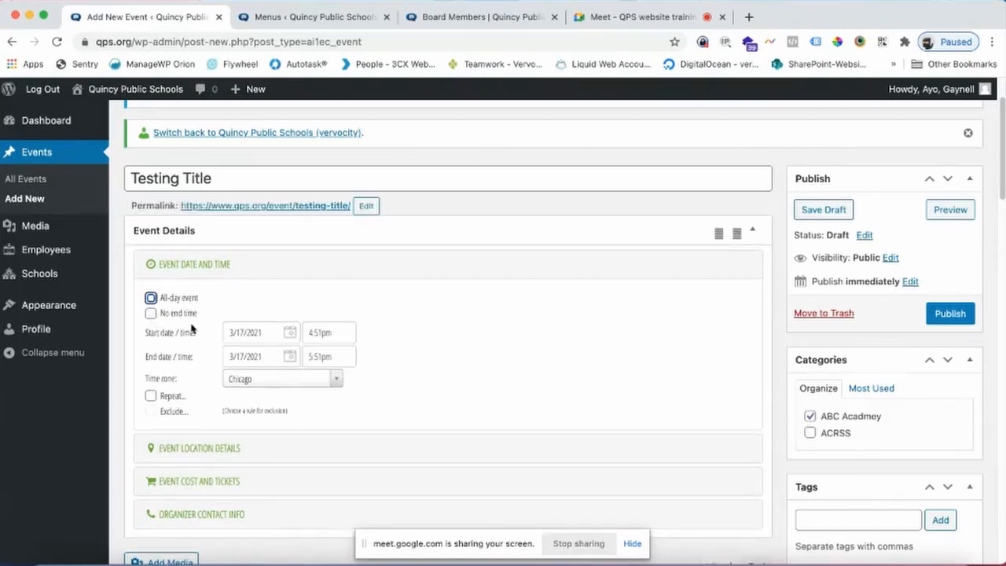
left_click(150, 313)
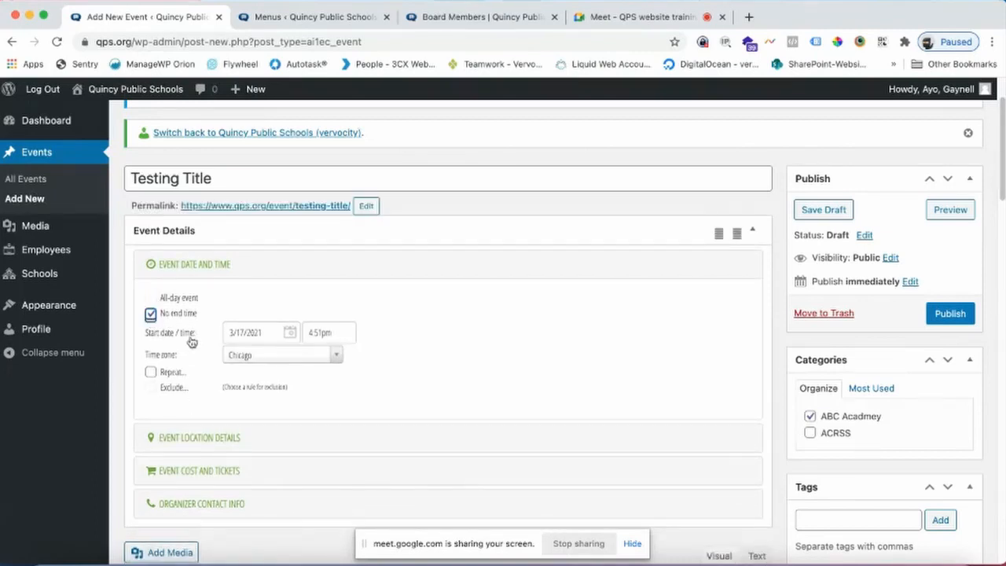
left_click(150, 313)
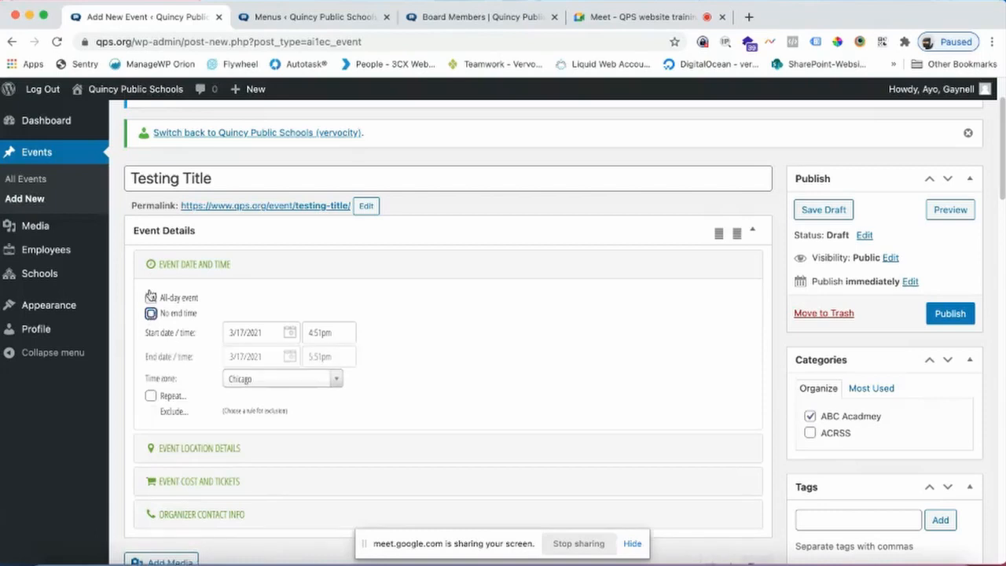
Set the event's start to 3/18/2021 at 2:00pm
left_click(236, 336)
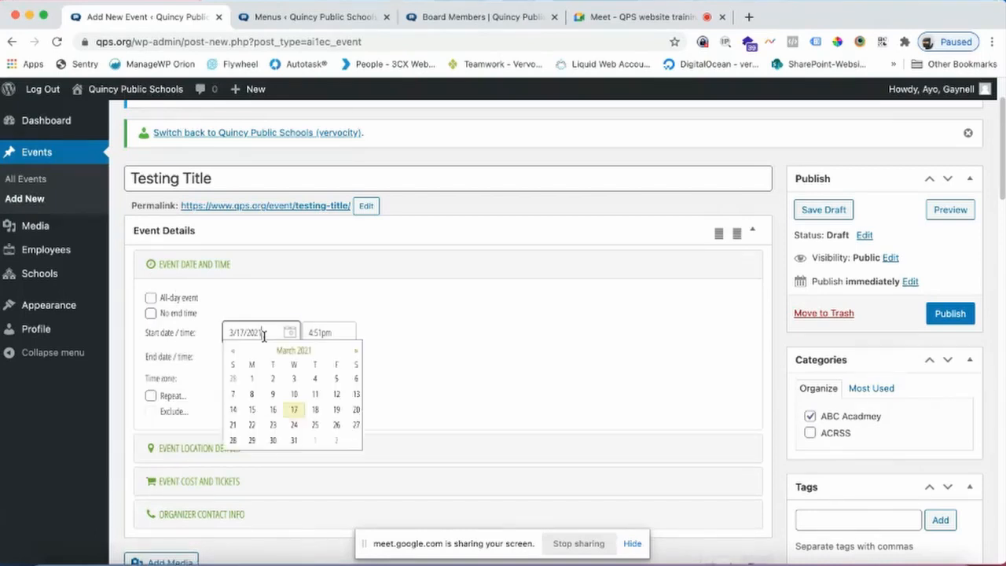
left_click(315, 409)
left_click(318, 330)
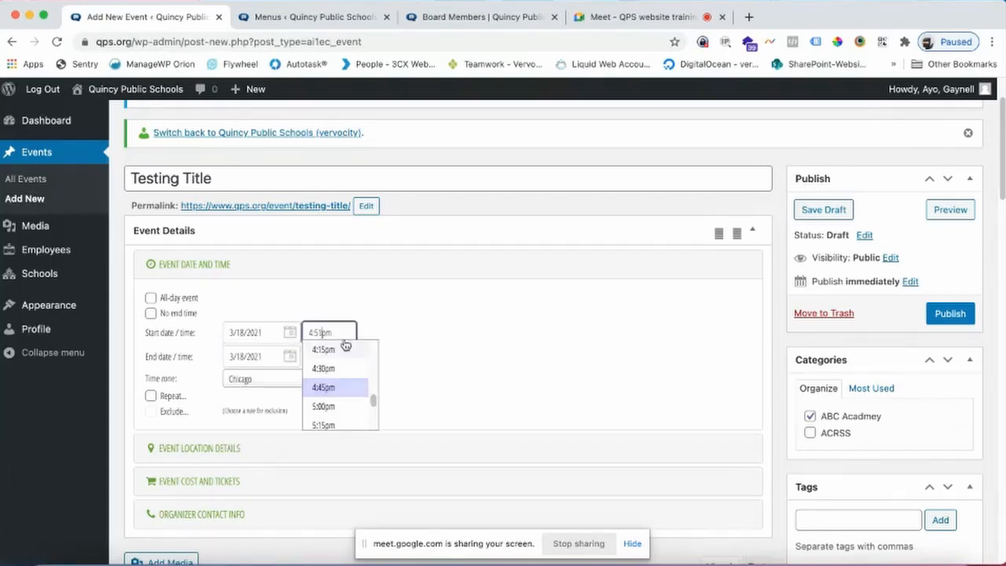
left_click_drag(373, 399, 374, 394)
left_click(324, 348)
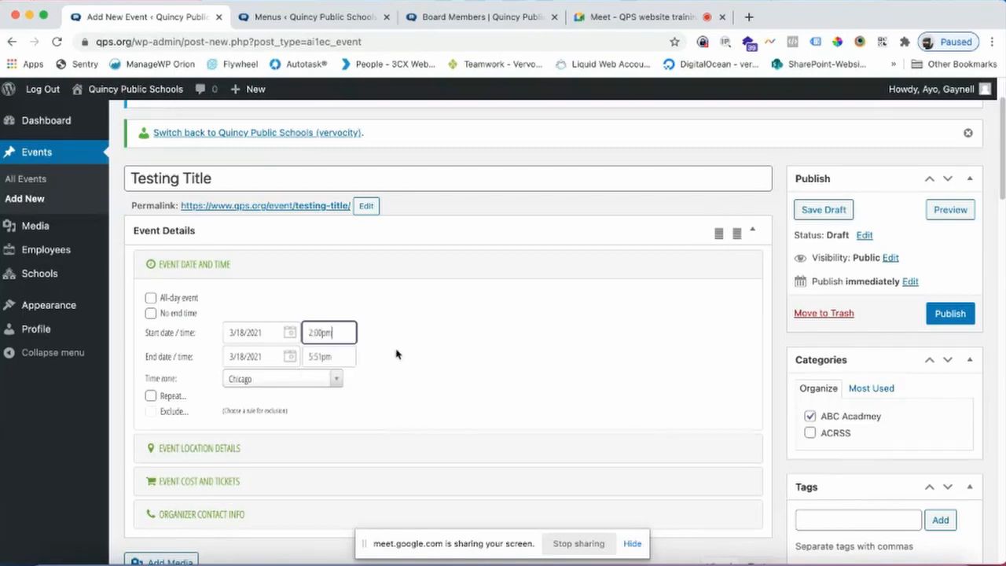
Set the event's end time to 4:00pm
left_click(326, 357)
scroll(340, 416, "down", 2)
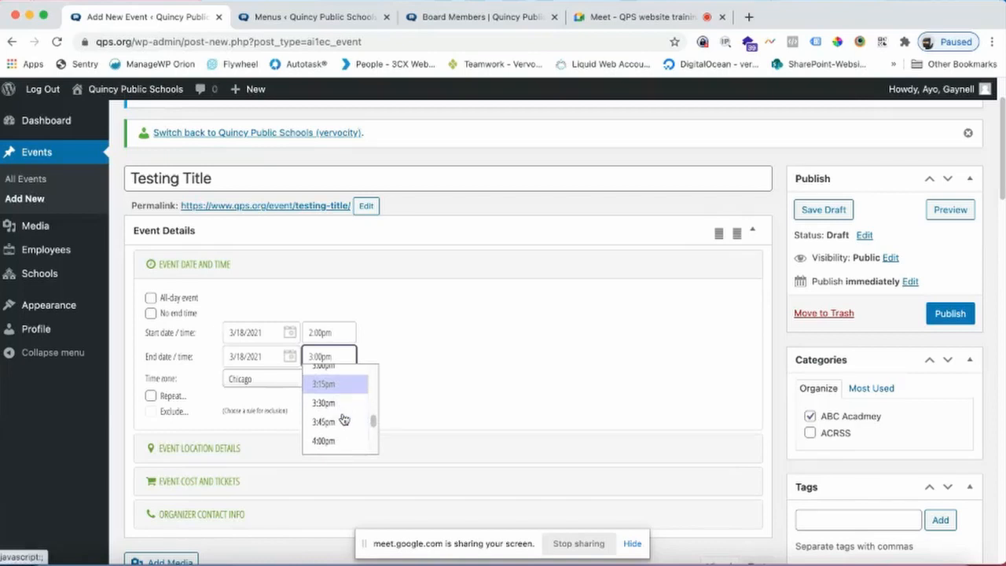
scroll(336, 428, "down", 1)
left_click(329, 441)
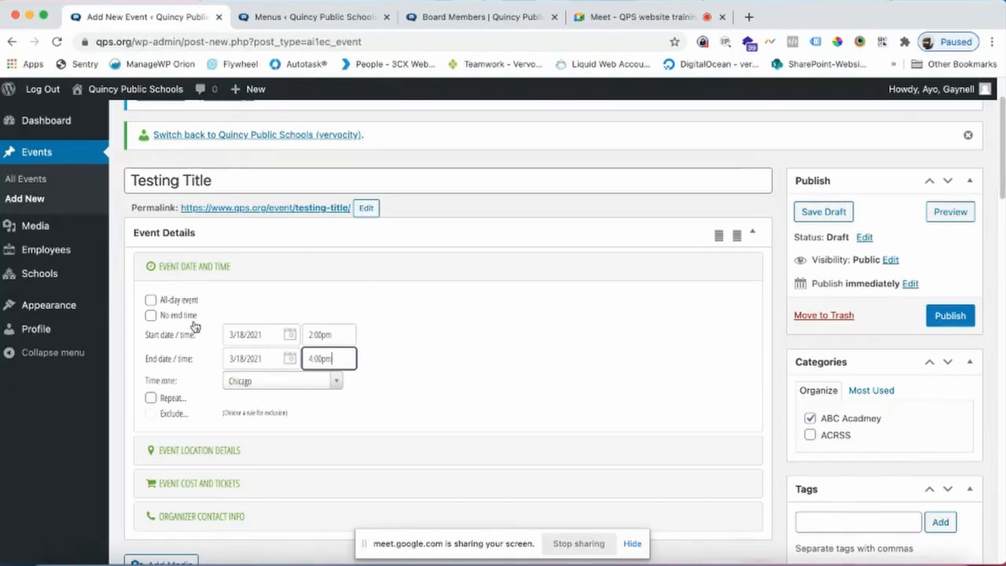
Try a monthly recurrence pattern for the event, and cancel it without applying
scroll(201, 325, "down", 1)
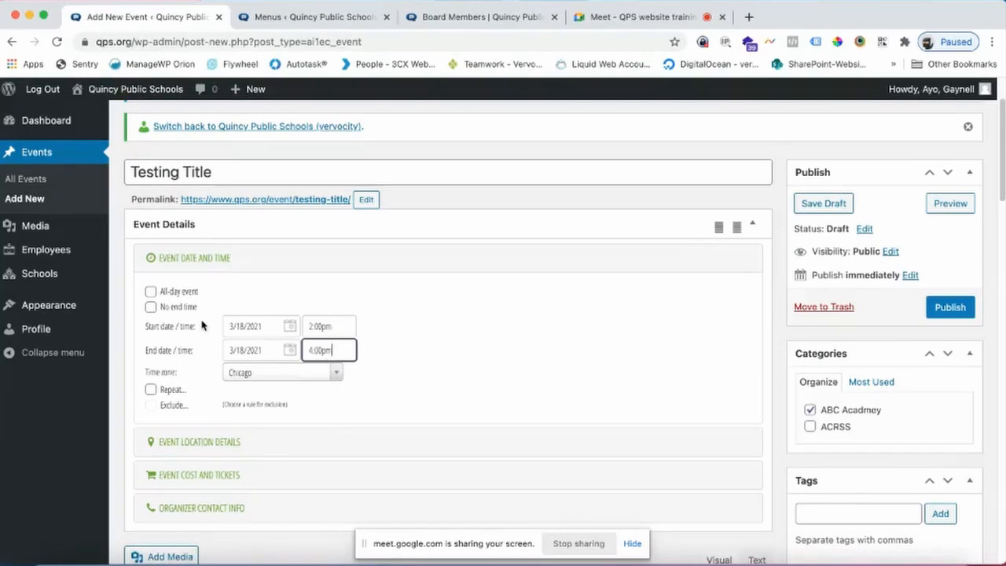
scroll(184, 346, "down", 2)
left_click(150, 369)
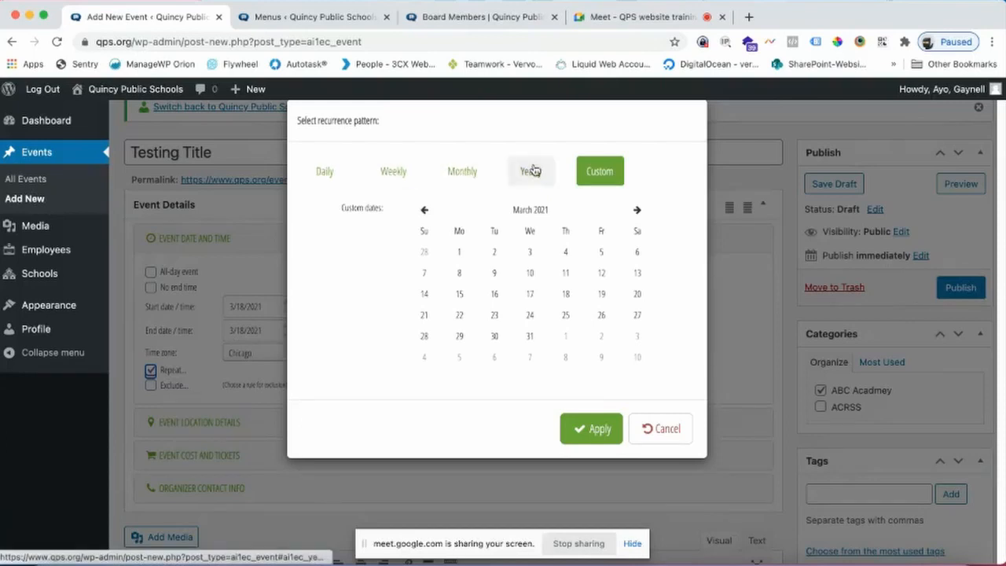
left_click(455, 173)
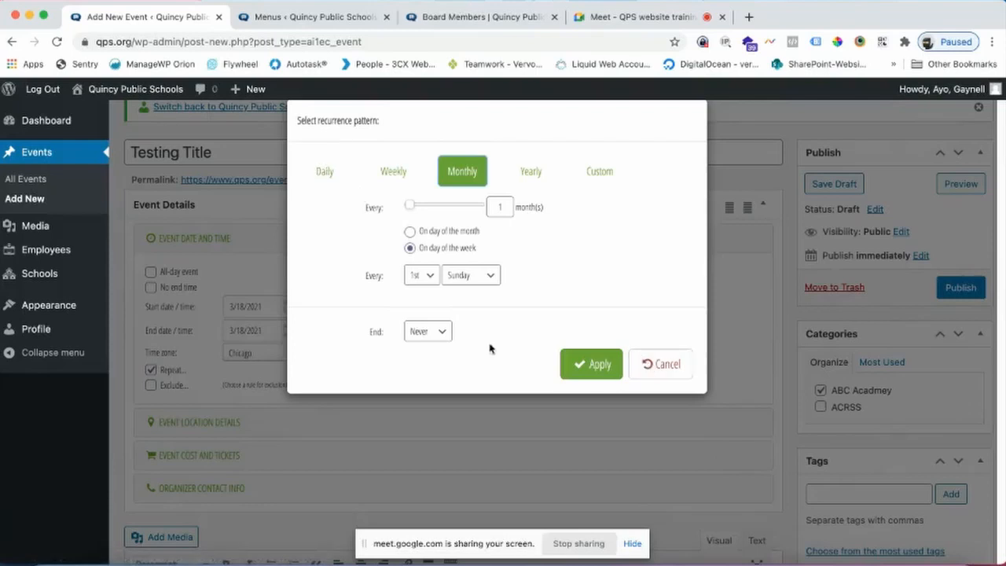
left_click(659, 367)
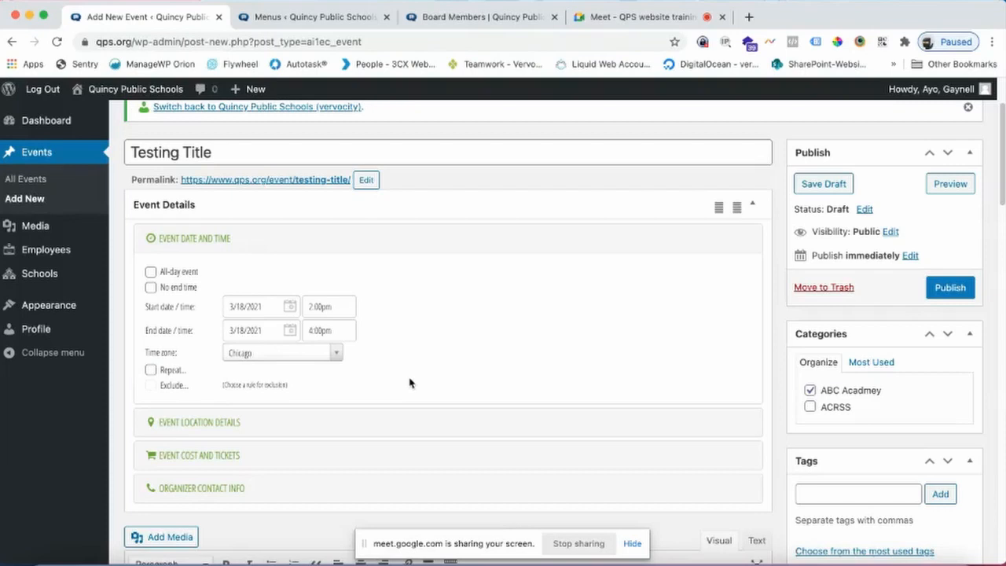
Examine the event's location, cost and tickets, and organizer contact sections, including the External Tickets option, keeping No Tickets selected
scroll(388, 378, "down", 2)
left_click(219, 366)
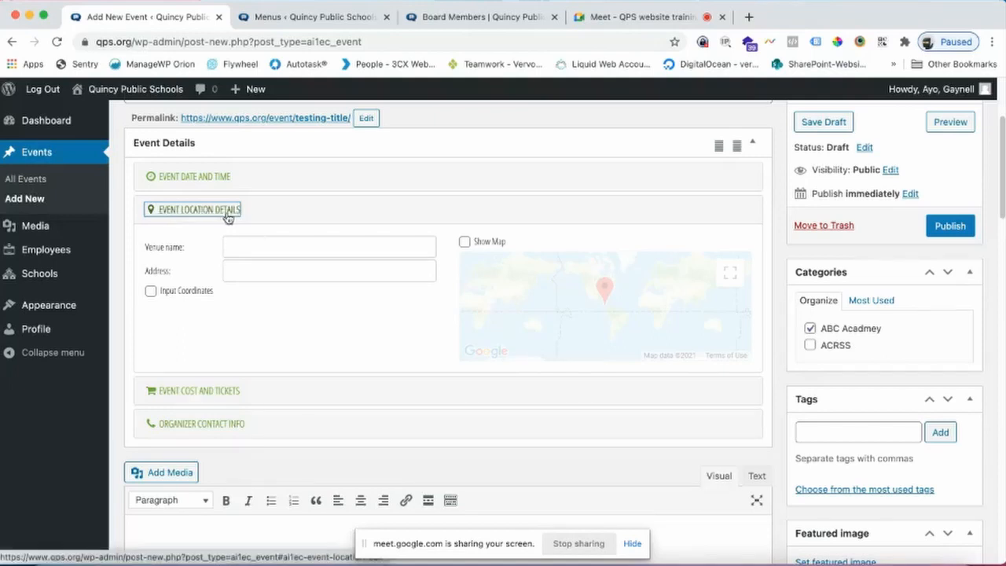
left_click(182, 213)
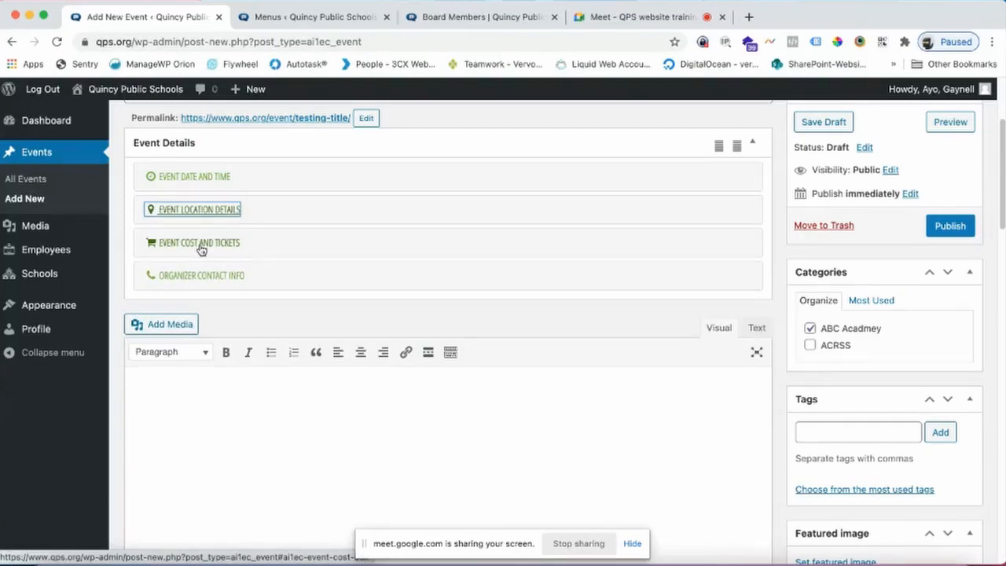
left_click(195, 244)
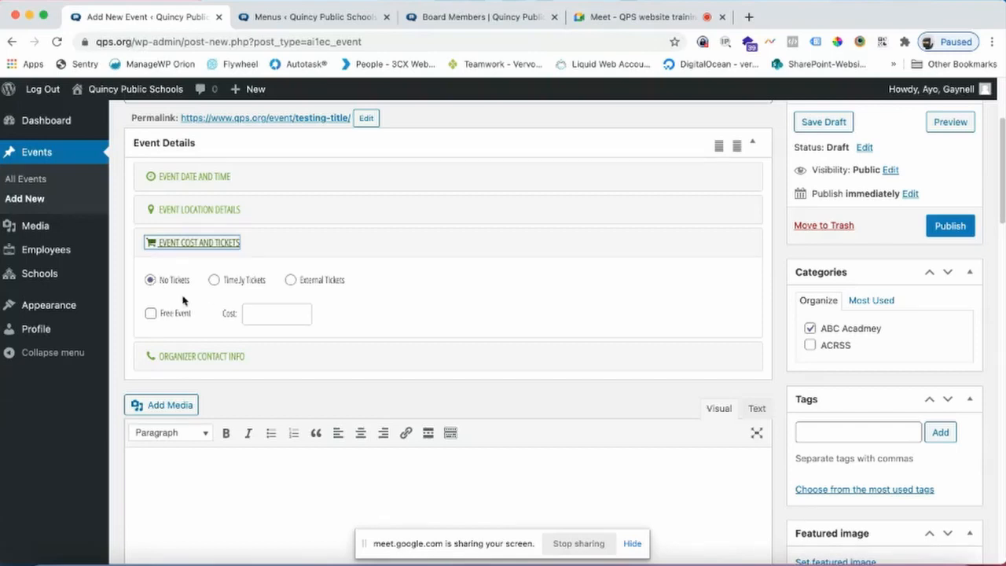
left_click(292, 280)
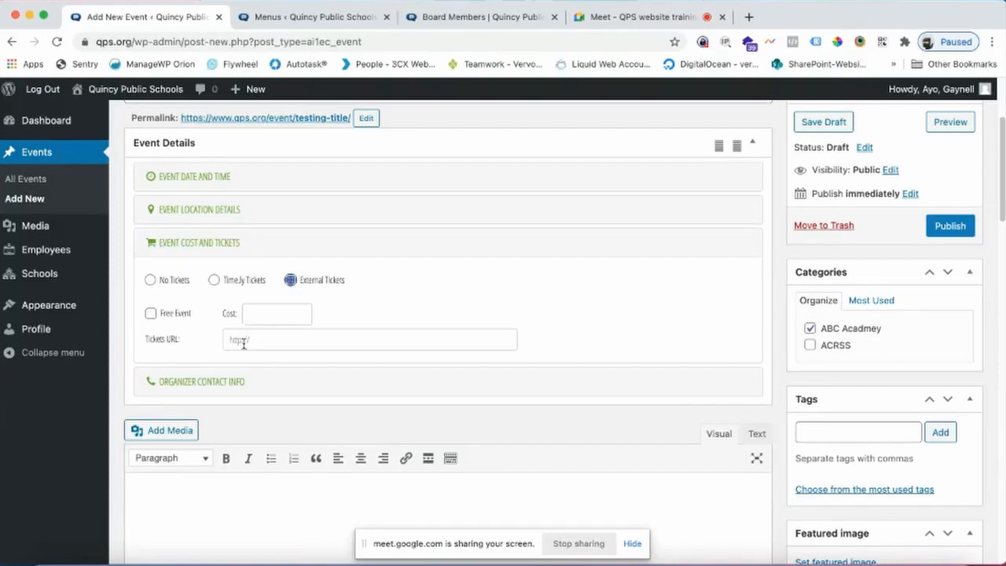
left_click(150, 281)
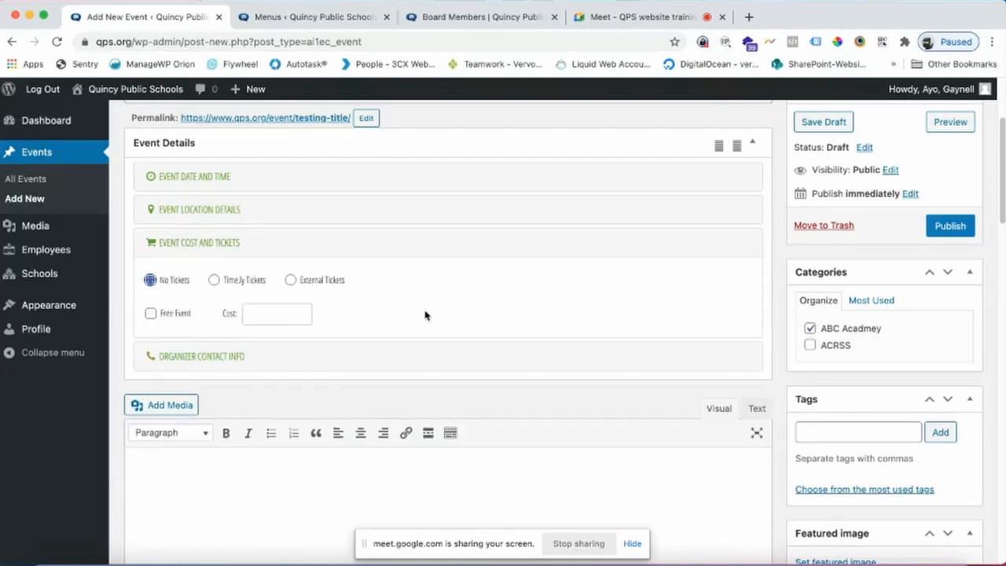
scroll(377, 307, "down", 2)
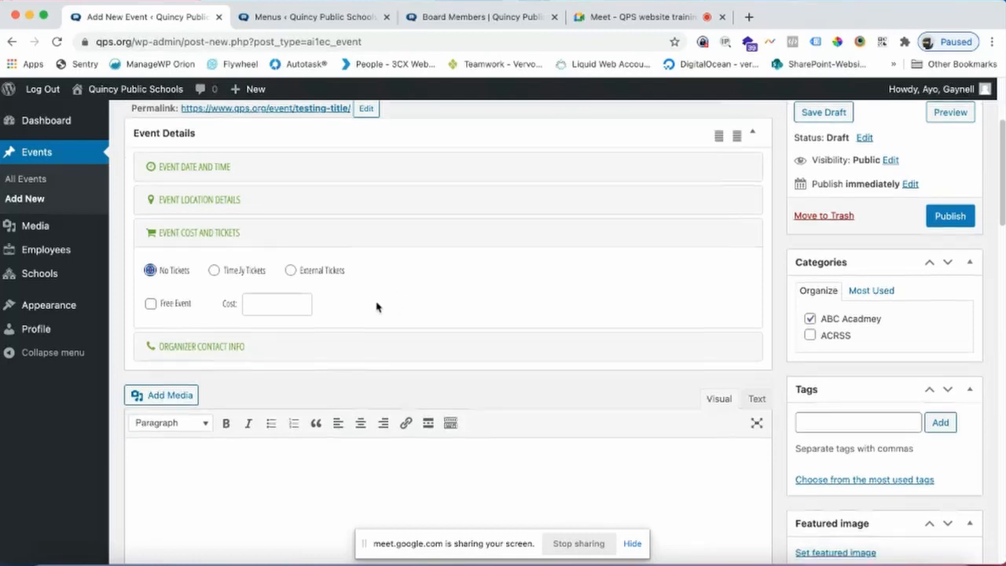
scroll(376, 306, "up", 1)
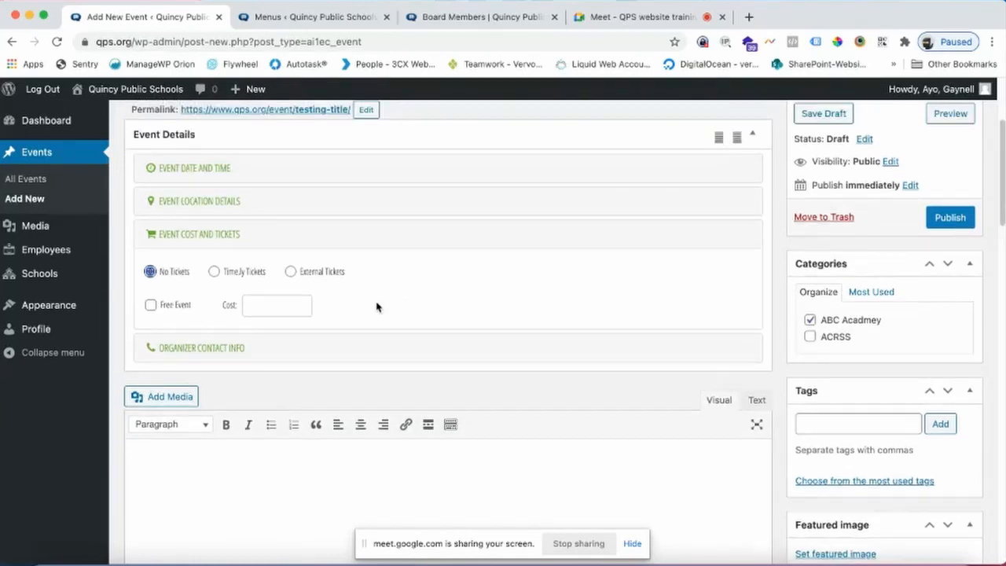
scroll(354, 283, "down", 3)
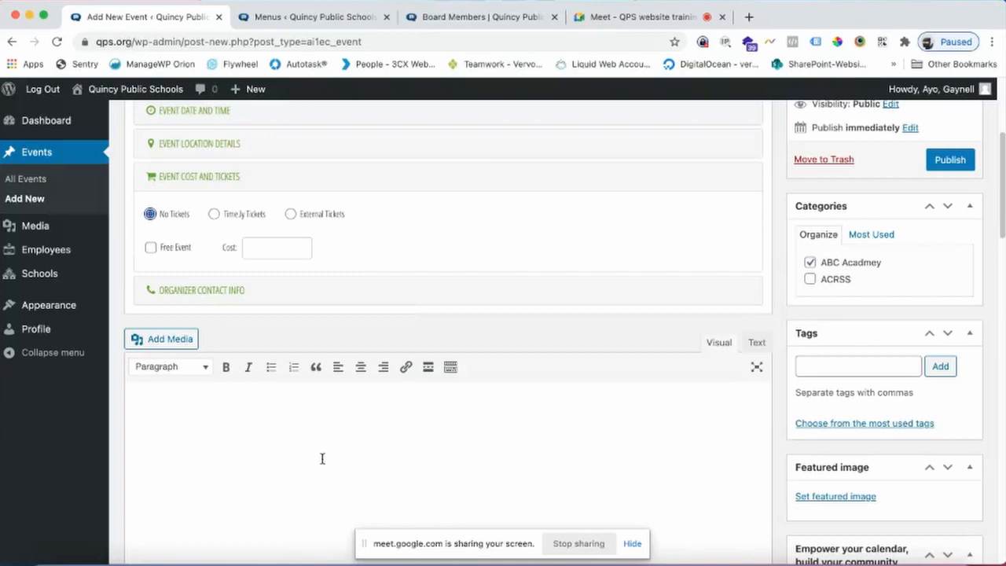
left_click(188, 292)
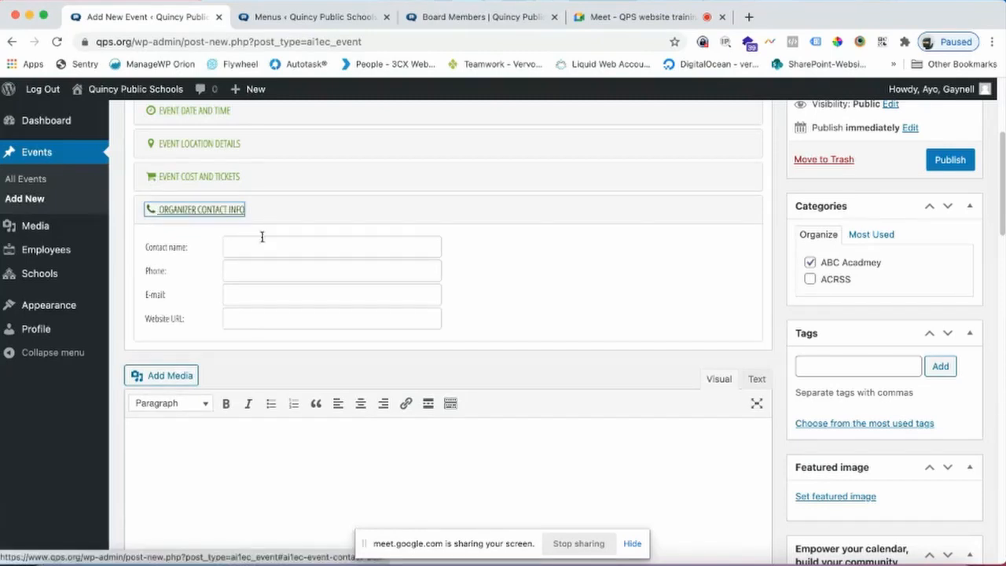
left_click(174, 217)
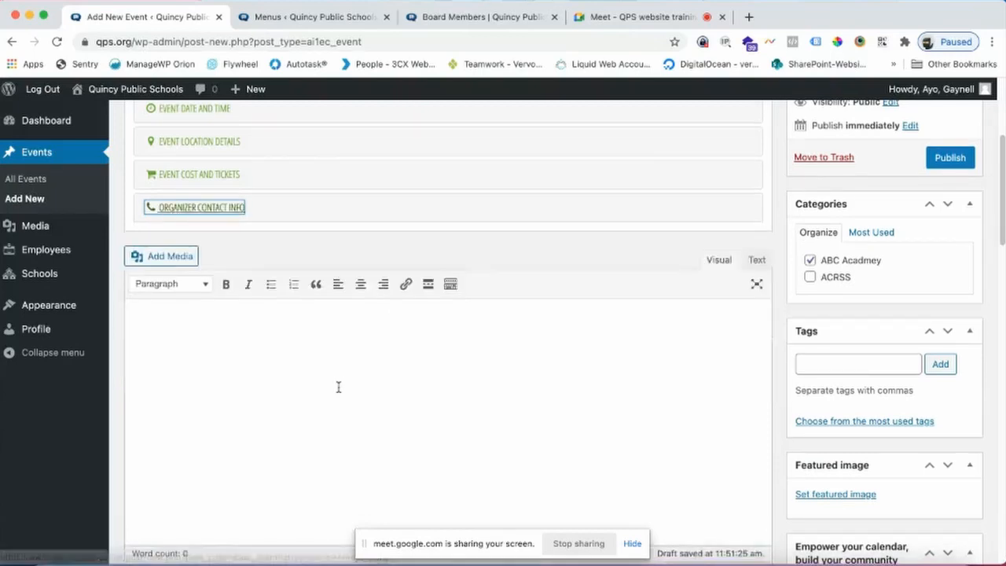
Start adding media to the event description and check the file upload option, cancelling the file selection
scroll(314, 395, "down", 1)
scroll(330, 393, "down", 1)
left_click(234, 285)
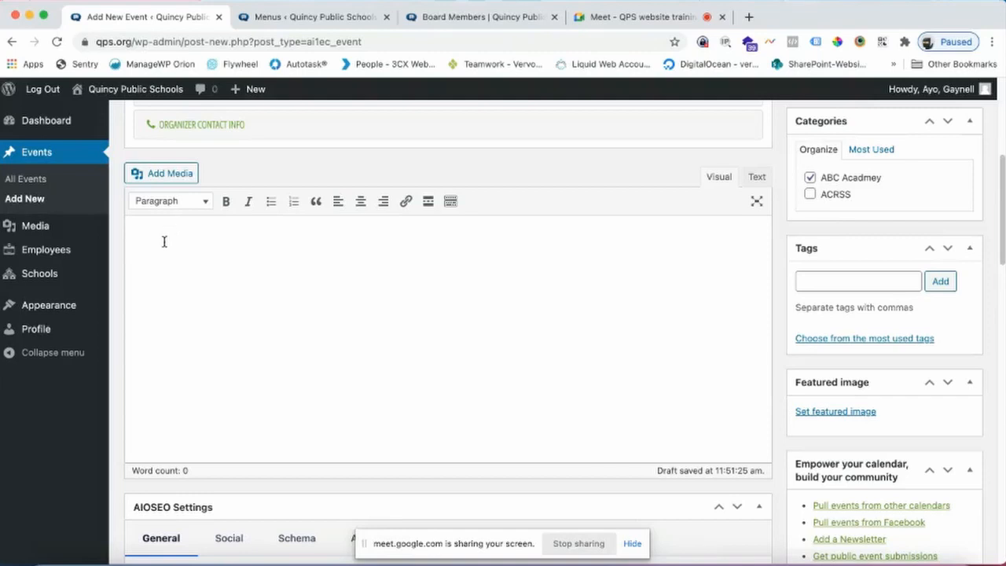
left_click(175, 175)
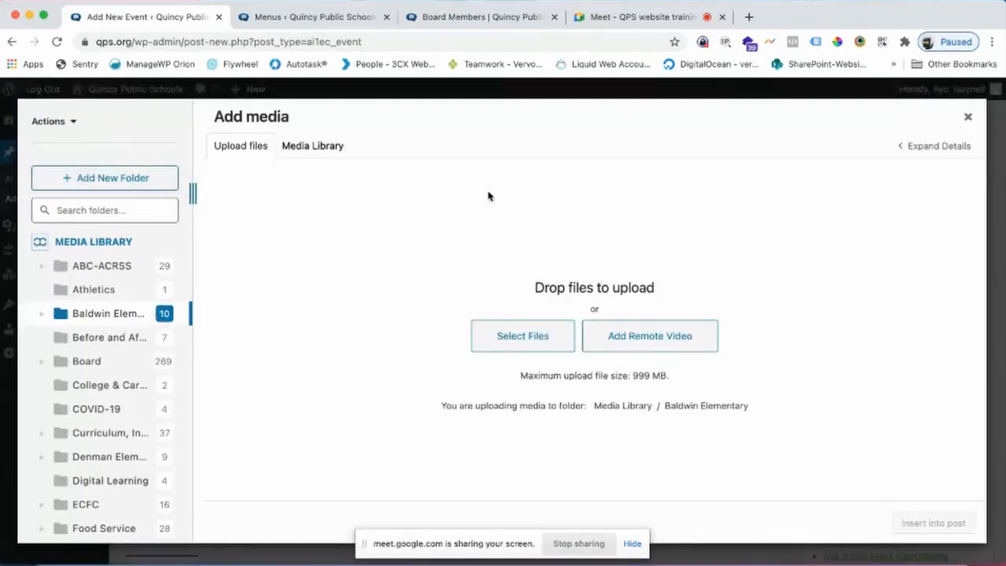
left_click(488, 339)
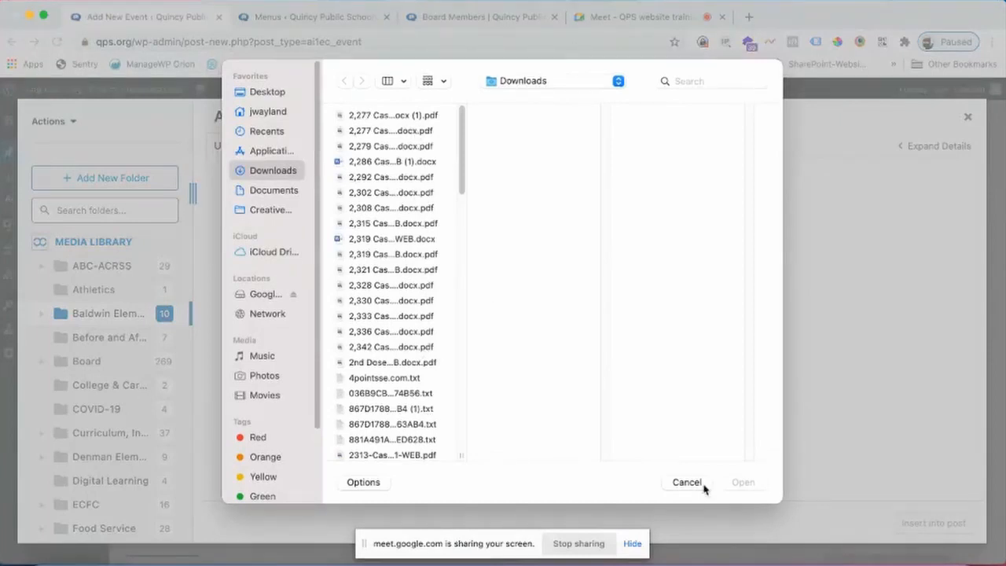
left_click(677, 481)
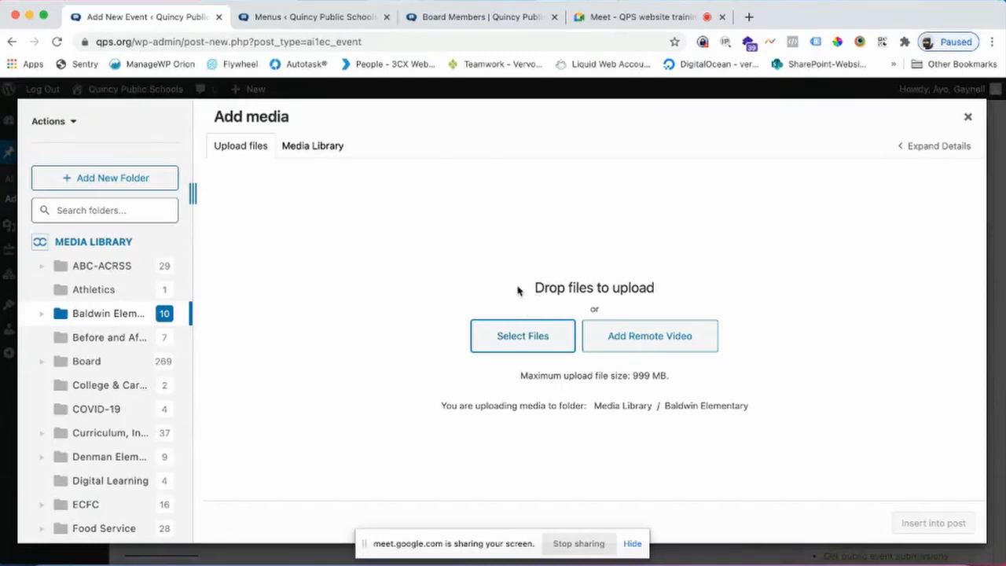
Insert Baldwin-Elementary.jpg from the media library's Baldwin Elementary folder into the event description
left_click(316, 156)
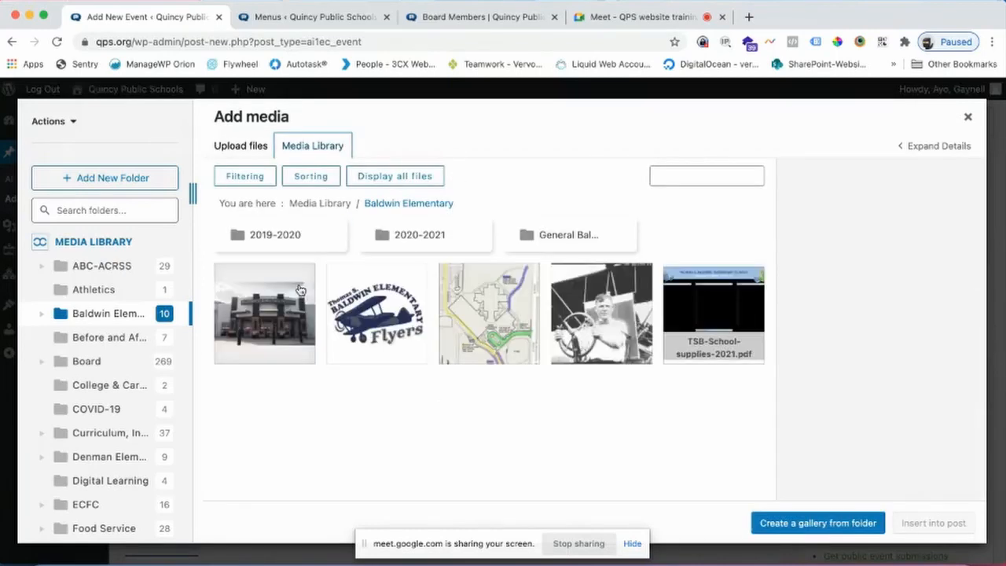
mouse_move(256, 330)
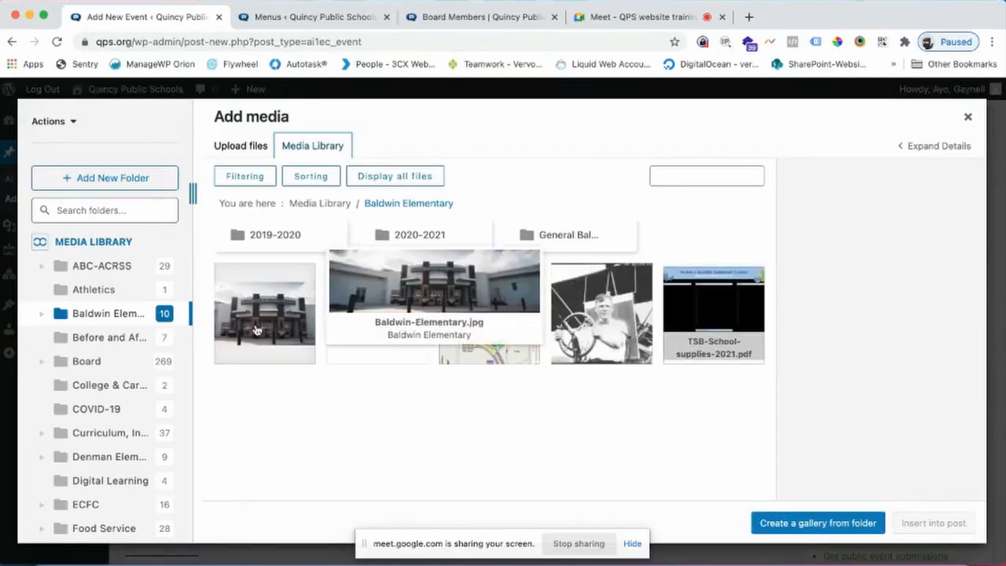
left_click(267, 315)
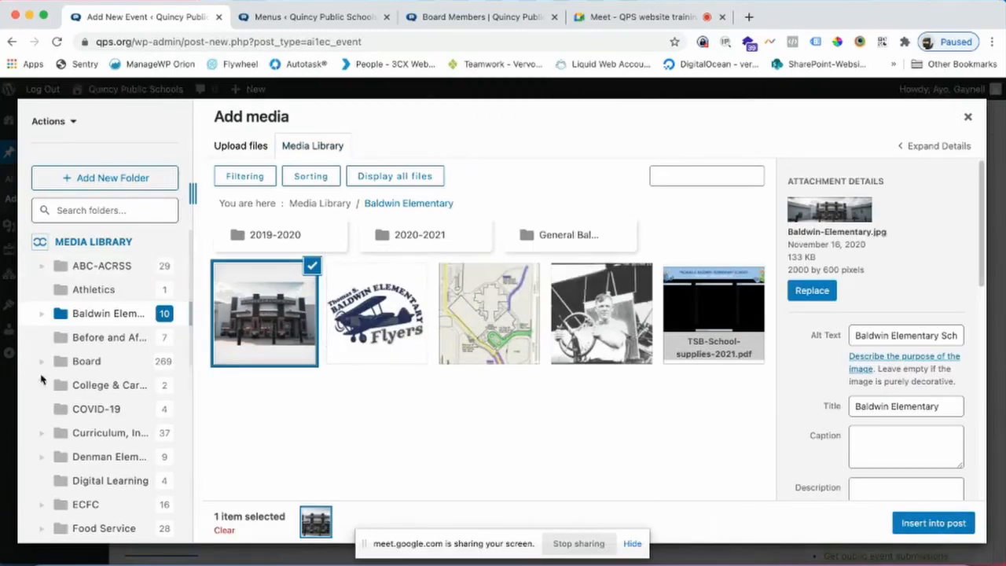
left_click(923, 523)
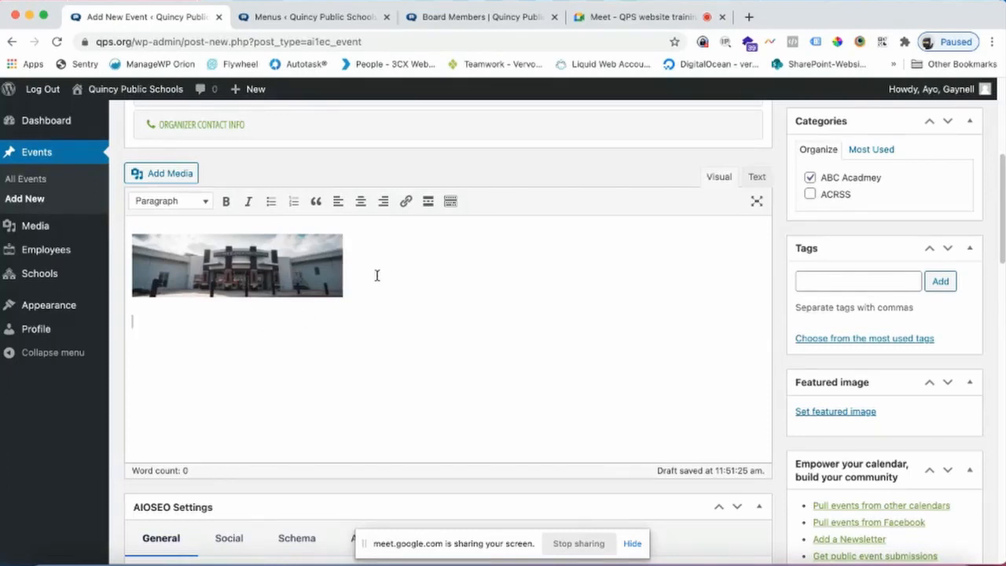
Enter "Text." below the image and insert TSB-School-supplies-2021.pdf from the media library after it
type("Text.")
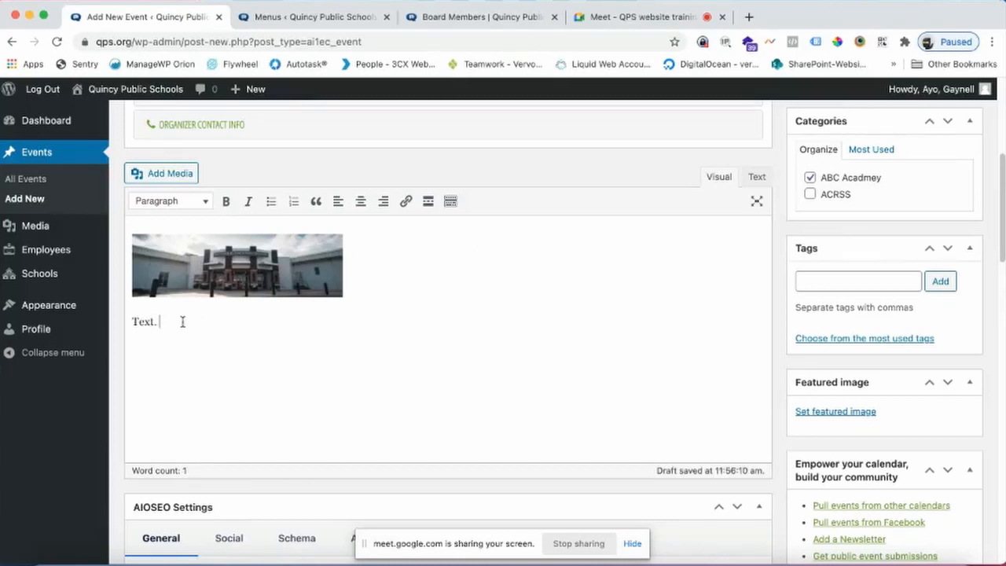
left_click(180, 179)
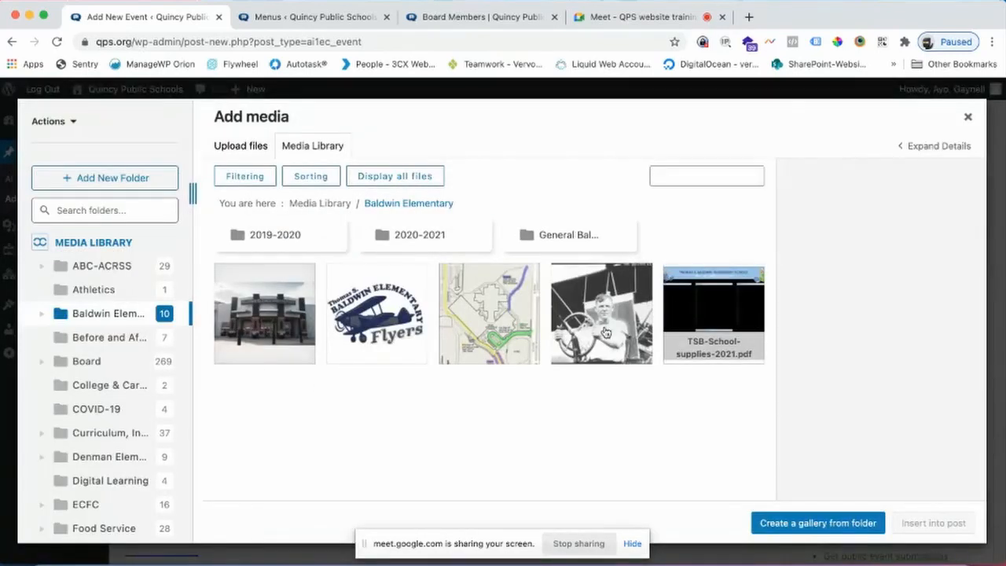
left_click(702, 327)
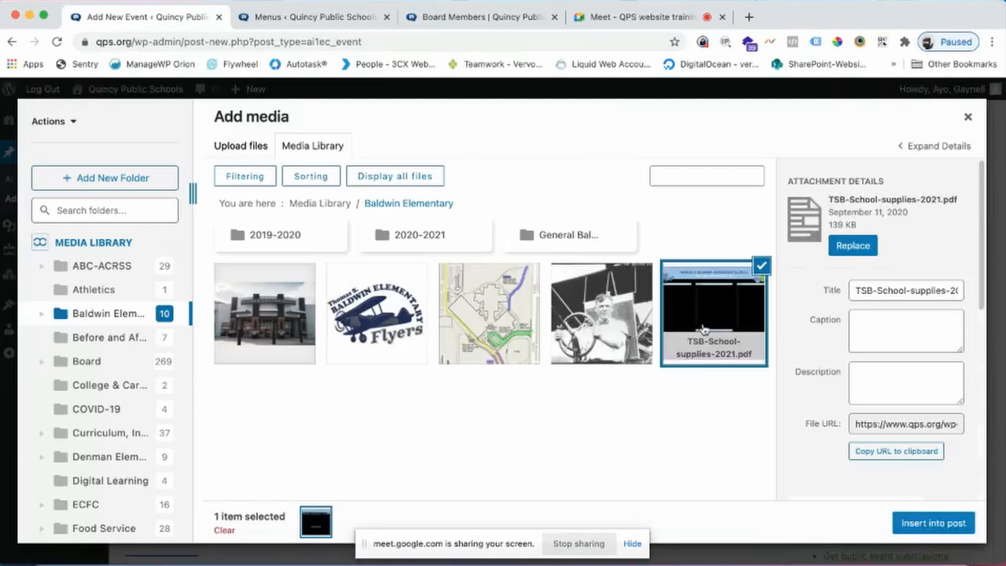
left_click(919, 523)
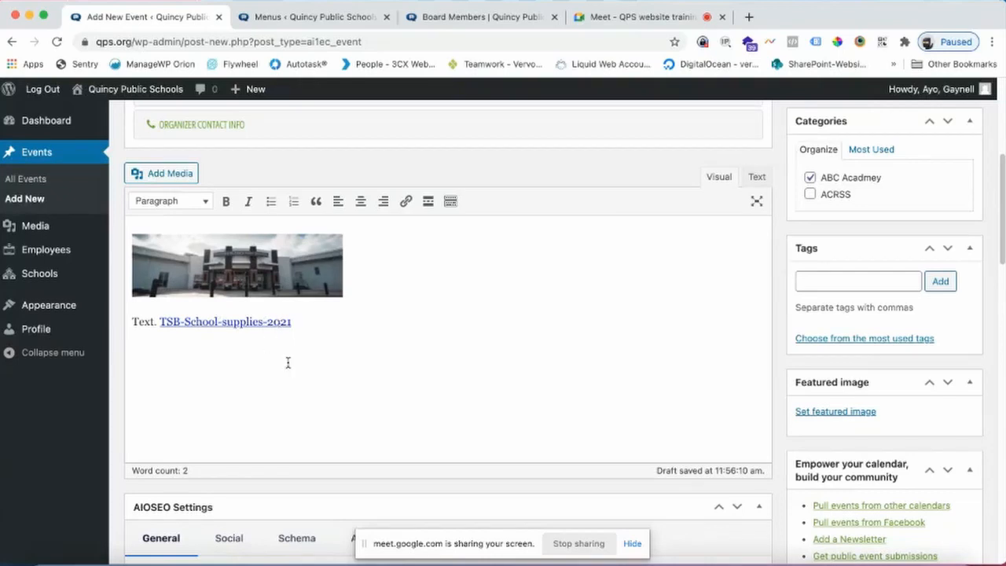
Shorten the inserted PDF's link text to "TSB-School-2021"
left_click(259, 322)
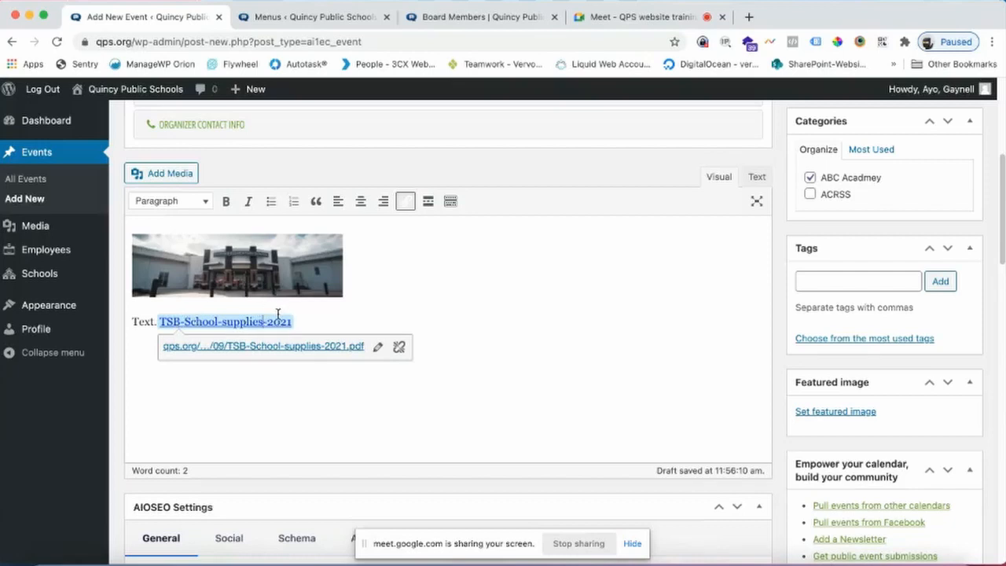
key("BackSpace")
key("BackSpace")
key("BackSpace")
key("BackSpace")
key("BackSpace")
key("BackSpace")
key("BackSpace")
key("BackSpace")
key("BackSpace")
Try turning new "Click here" text below the PDF link into a hyperlink, and remove the text again
left_click(341, 319)
key("Return")
key("Return")
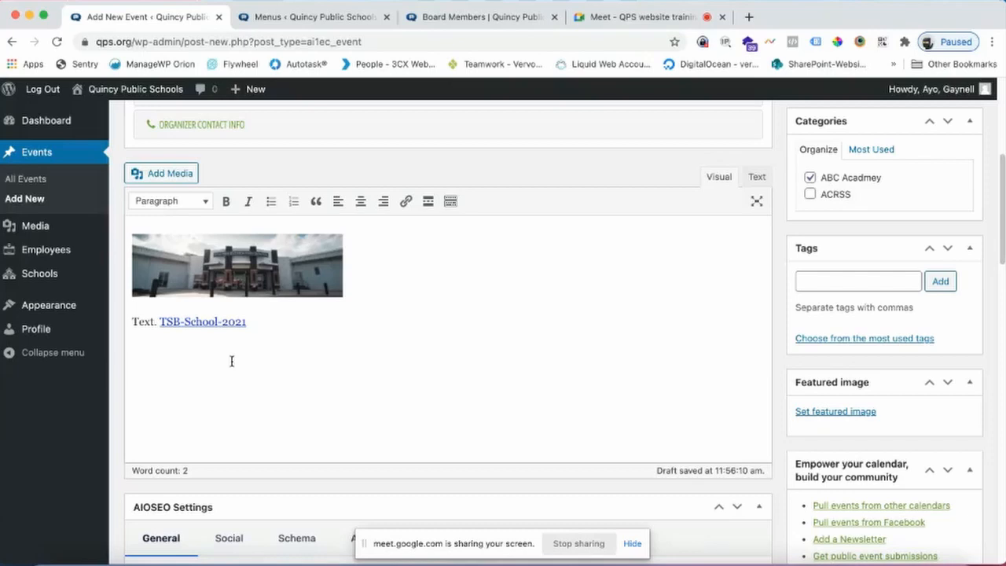
type("Click here")
left_click_drag(182, 378, 131, 378)
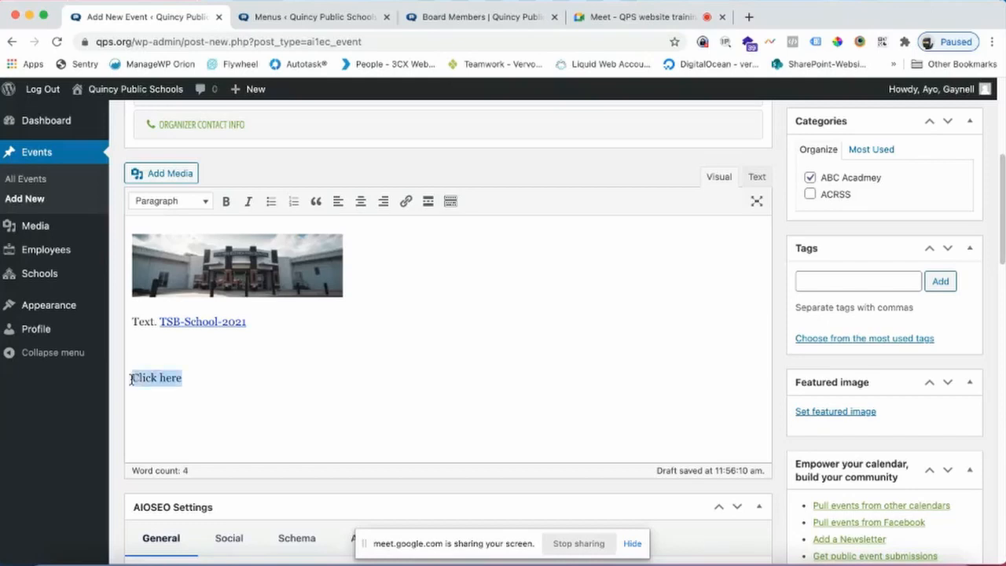
left_click(405, 203)
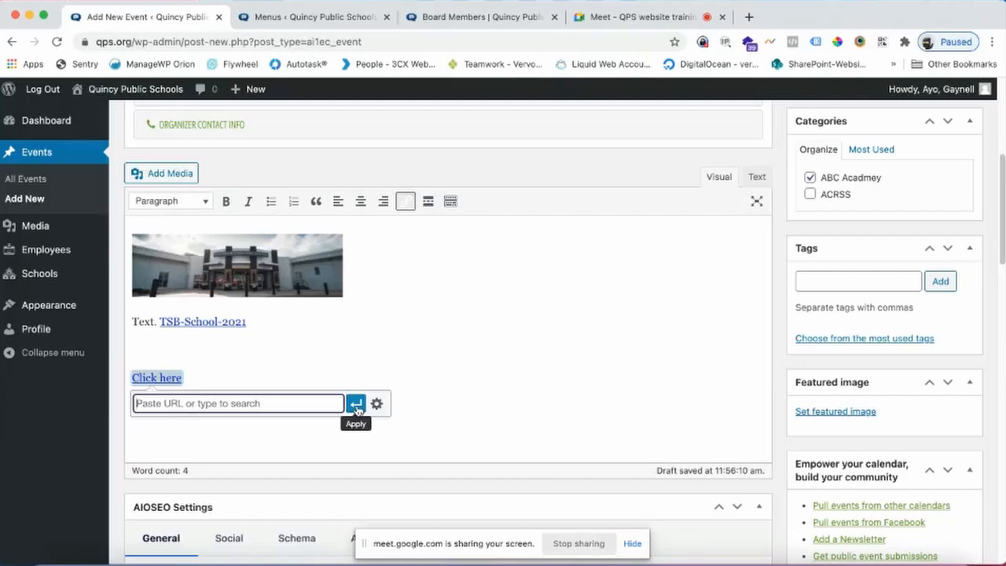
left_click(242, 431)
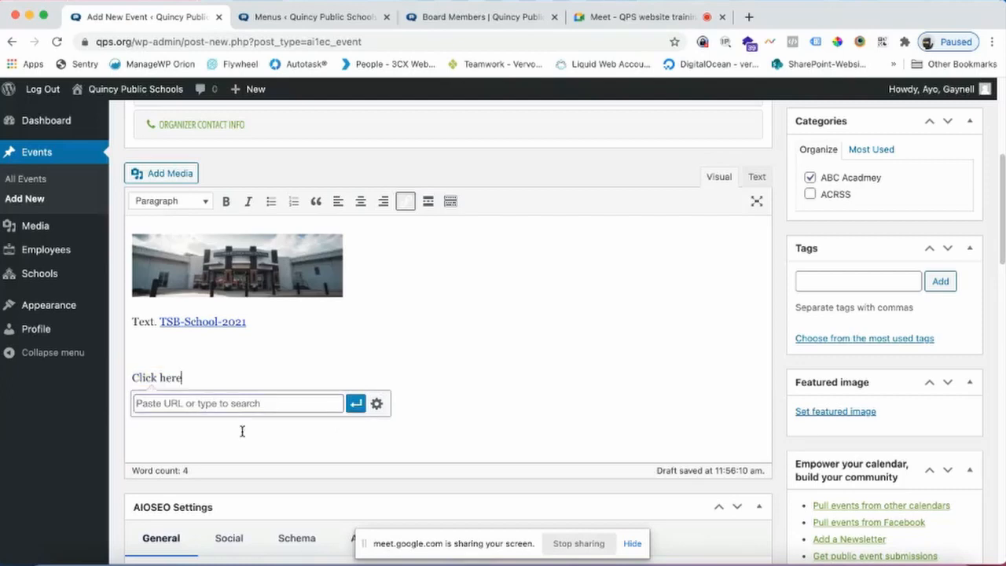
left_click(429, 344)
left_click_drag(206, 379, 133, 358)
key("BackSpace")
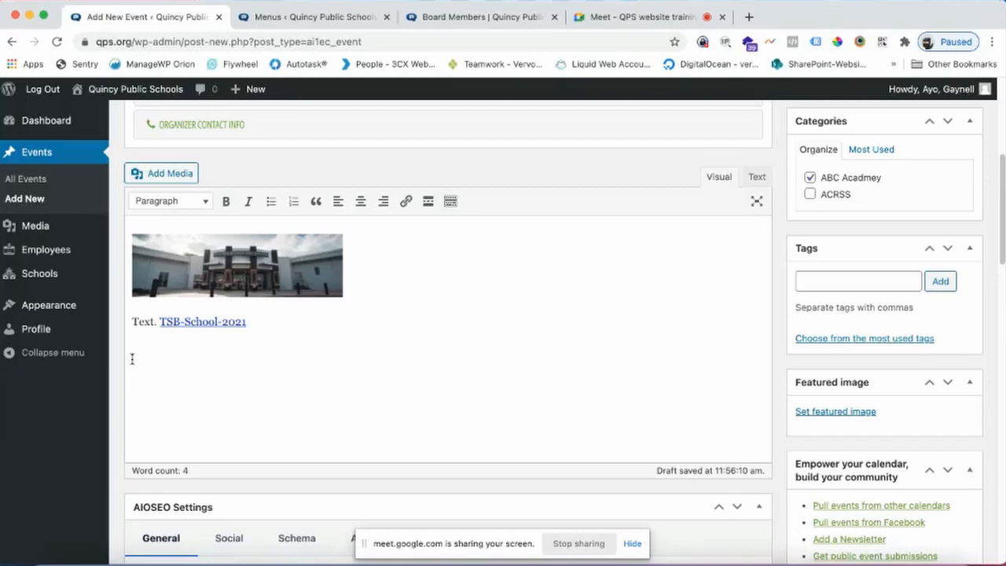
Review the event's publishing options, categories and title without changing them
scroll(650, 377, "up", 5)
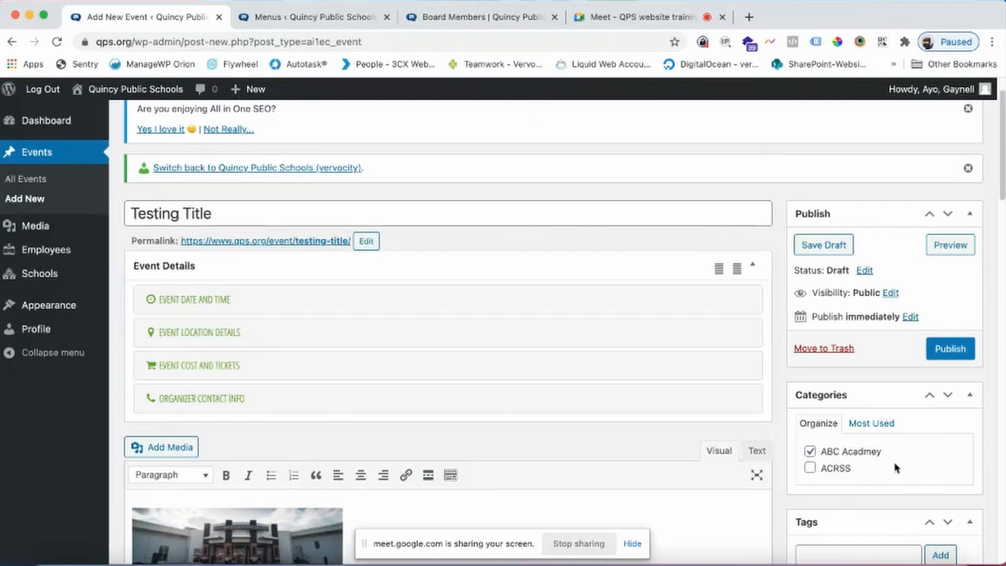
scroll(895, 468, "down", 1)
scroll(888, 464, "down", 1)
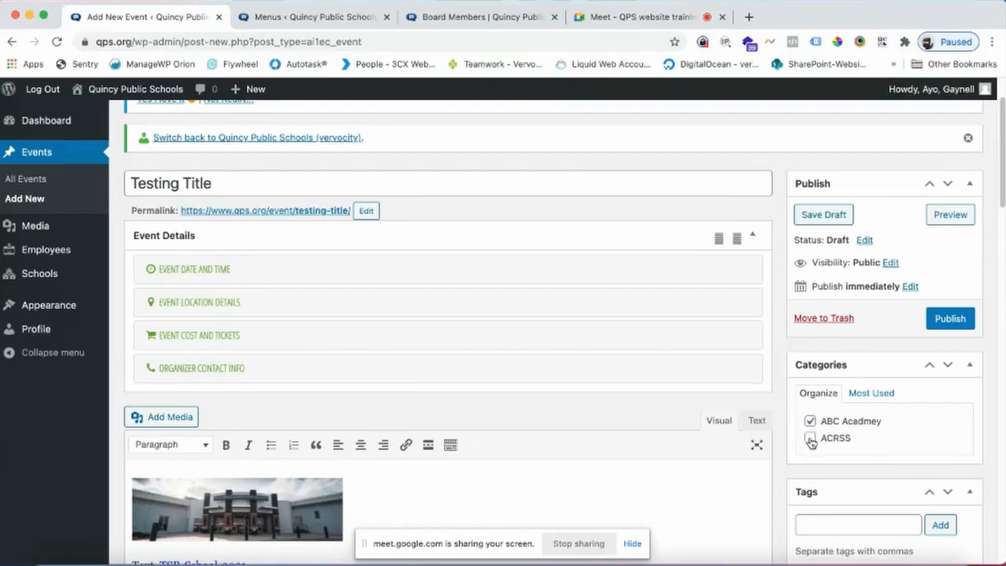
scroll(786, 444, "down", 1)
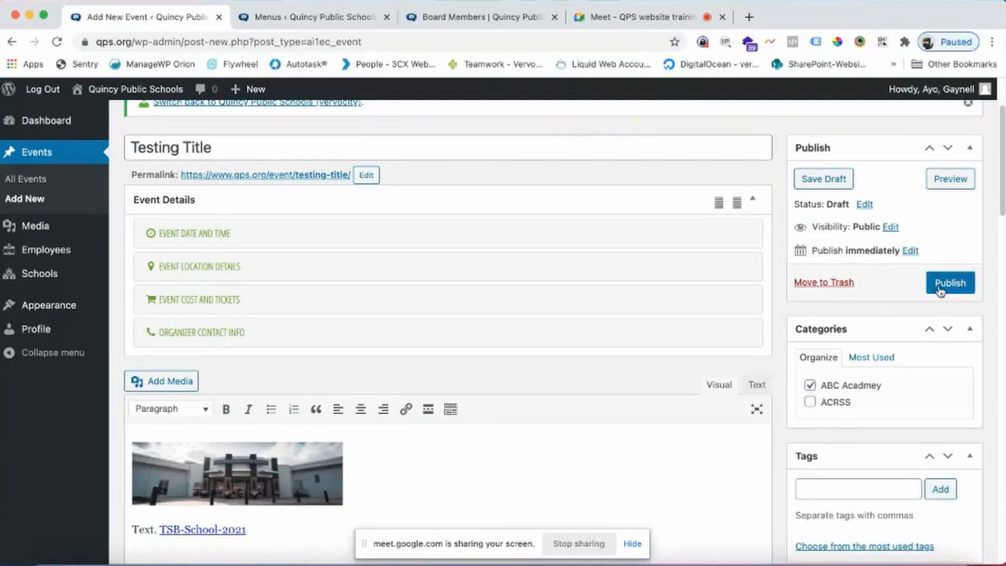
scroll(661, 395, "up", 2)
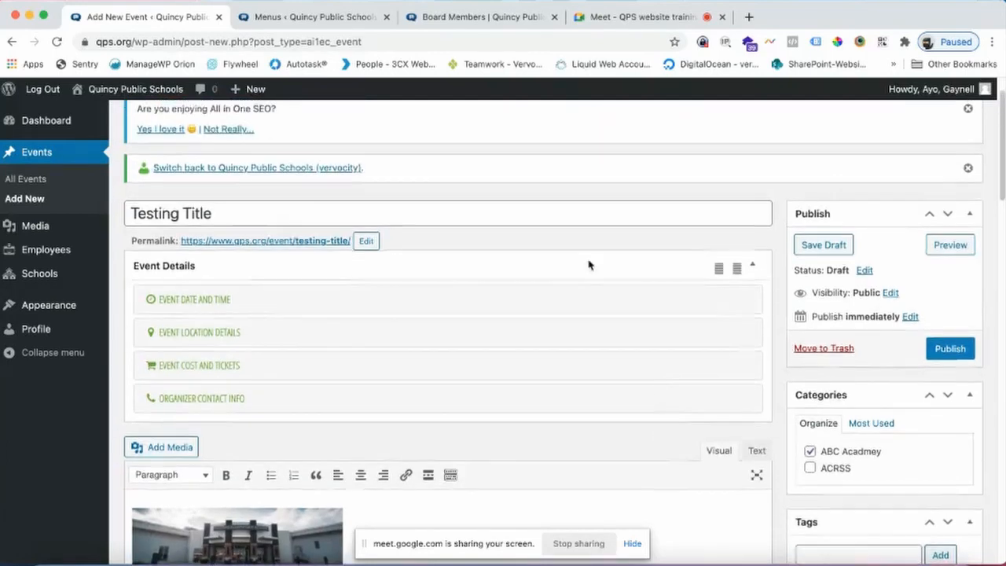
scroll(628, 275, "up", 1)
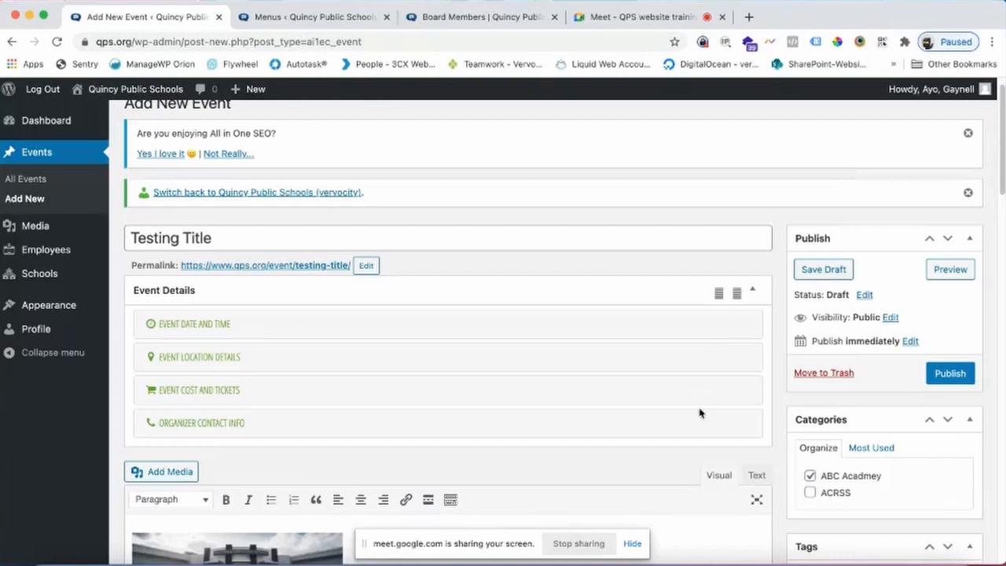
scroll(613, 397, "up", 1)
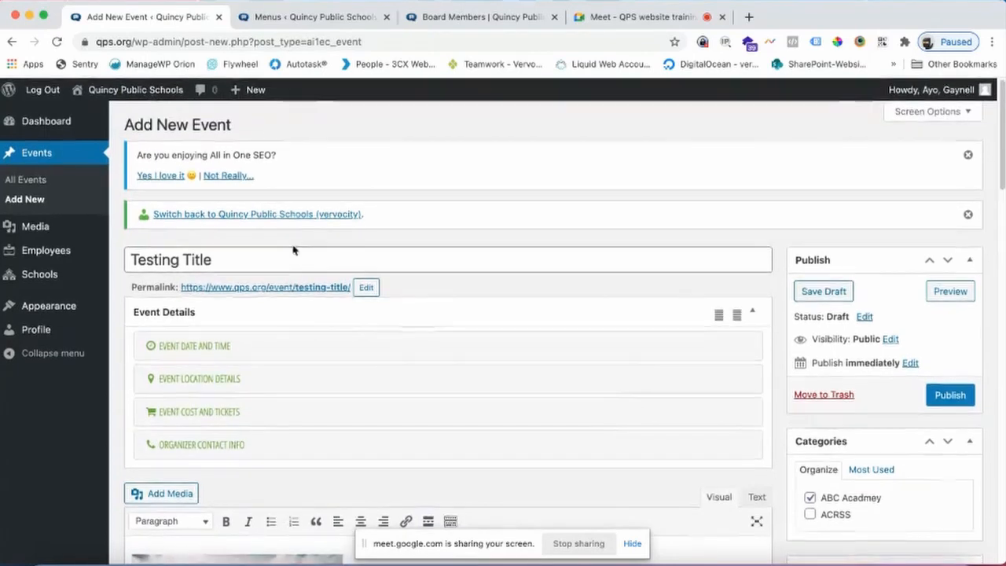
Leave the event editor for the Employees list, dismiss the All in One SEO notice and look through the employee entries
mouse_move(99, 225)
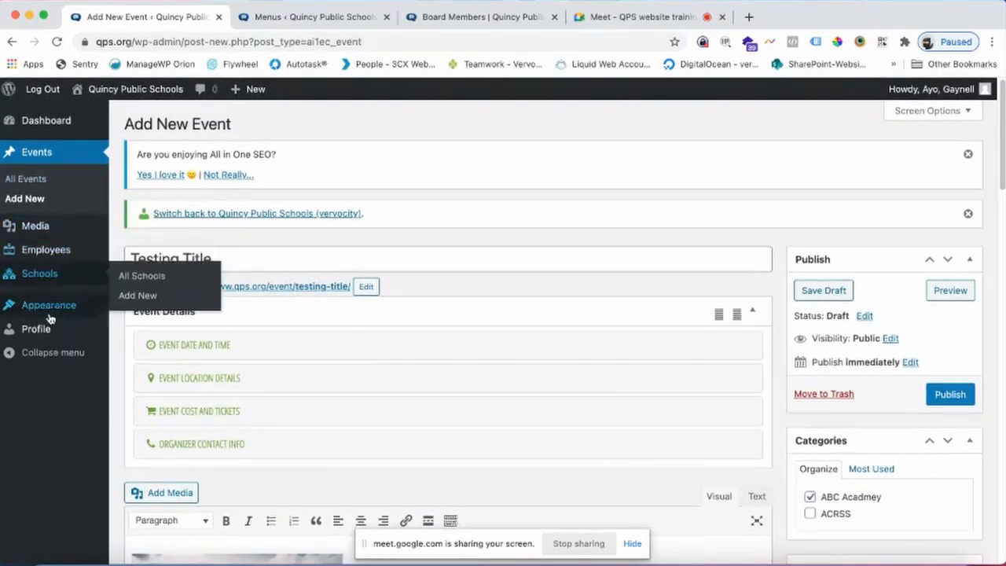
left_click(44, 256)
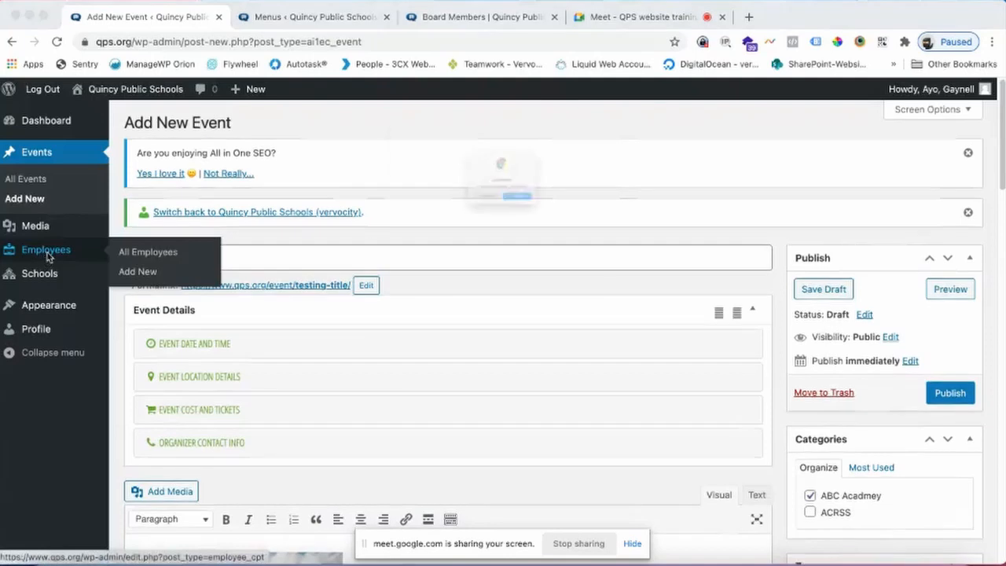
left_click(543, 227)
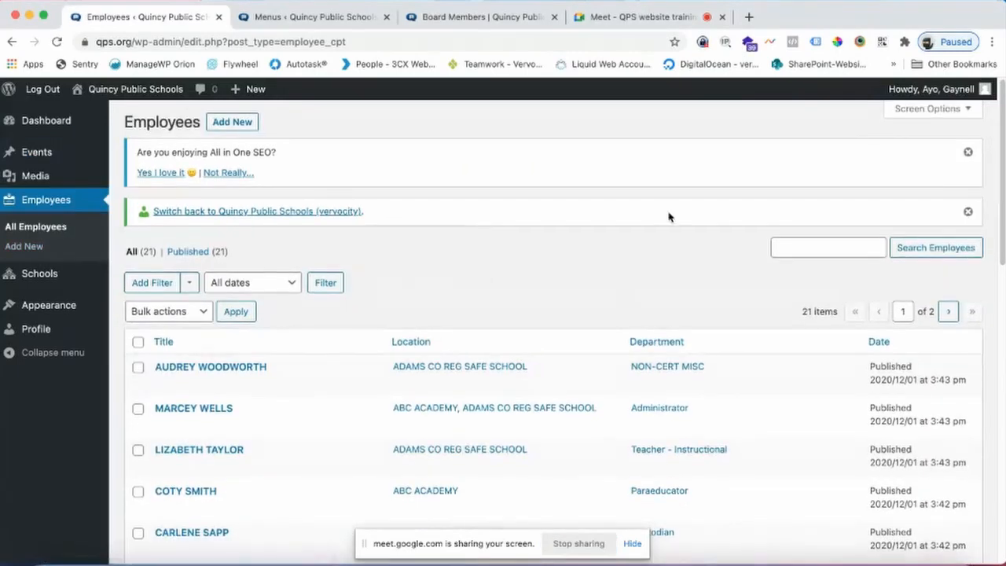
left_click(967, 152)
scroll(464, 223, "down", 1)
scroll(462, 223, "down", 3)
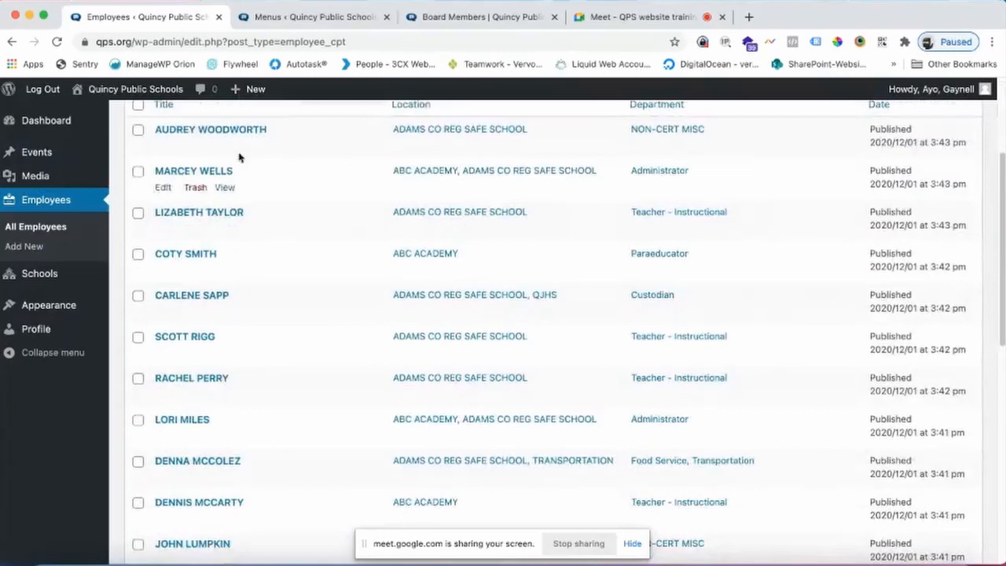
scroll(440, 299, "down", 3)
scroll(462, 303, "down", 5)
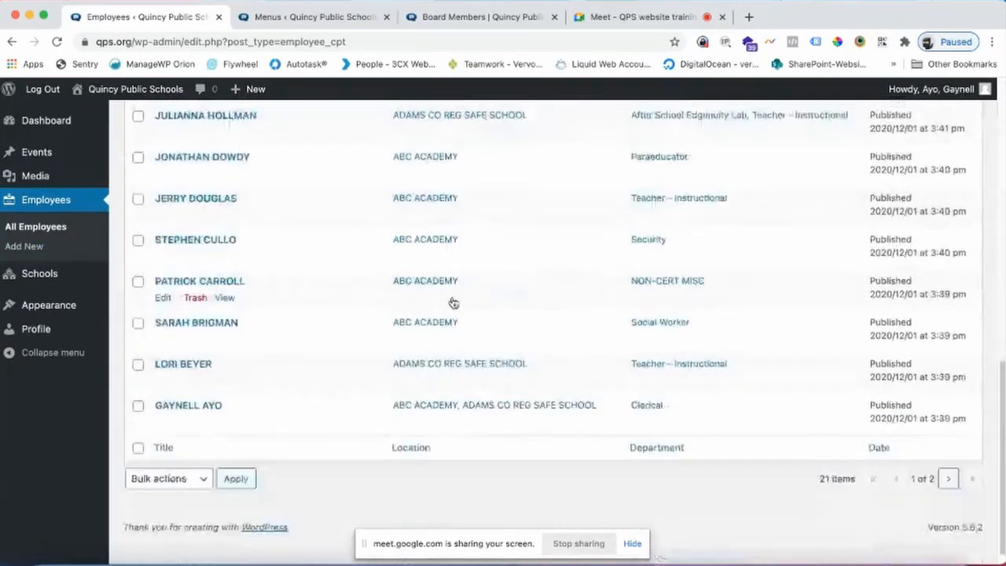
scroll(352, 257, "up", 10)
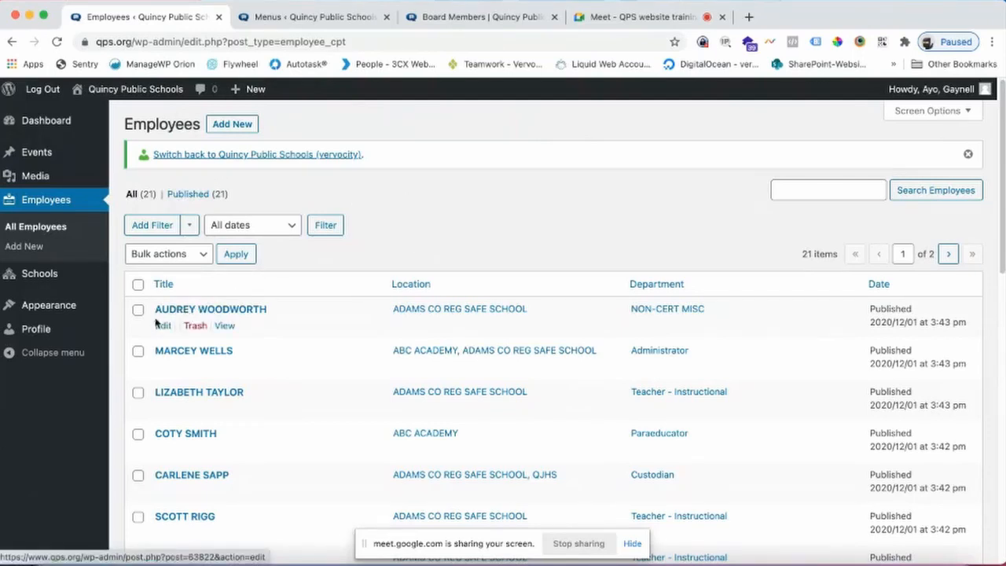
Start a new employee entry and fill in the full name, first name and last name, with "Wizard" as the title
left_click(219, 128)
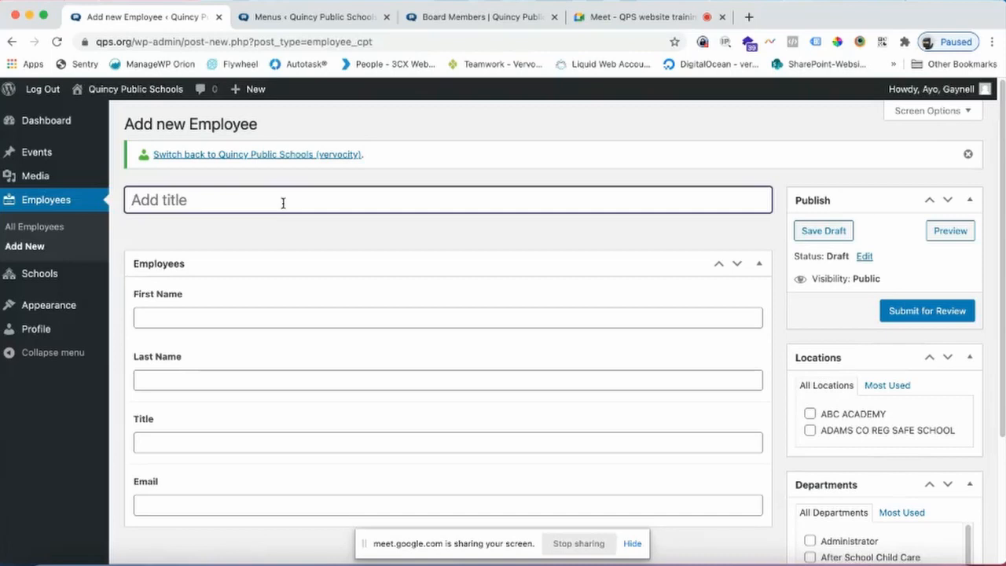
type("John Doe")
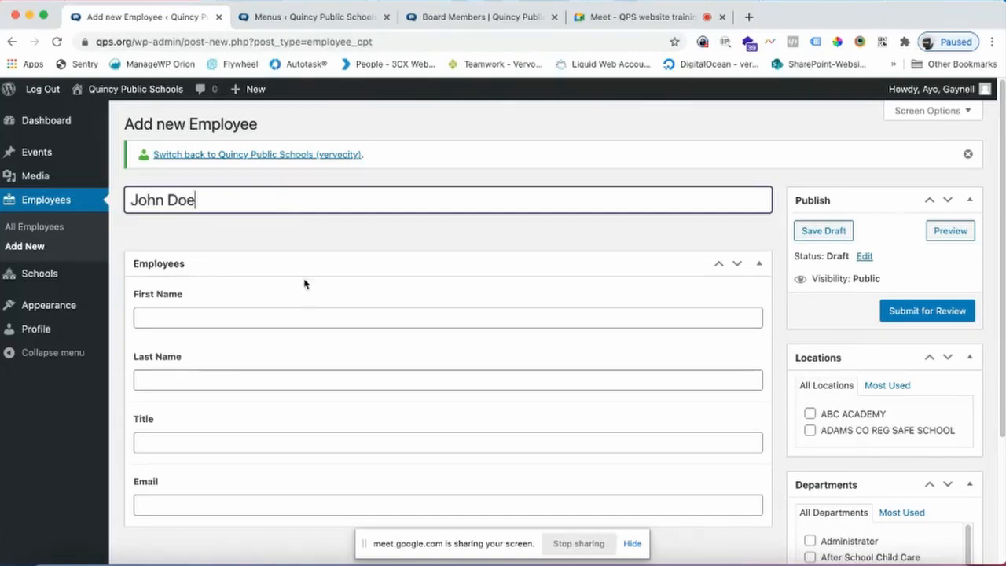
left_click(257, 313)
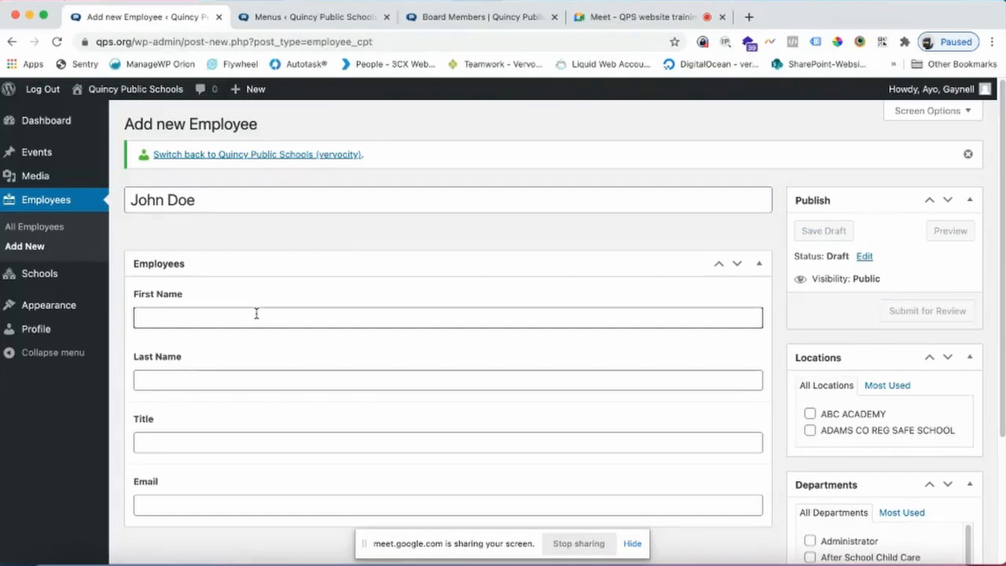
type("John")
key("Tab")
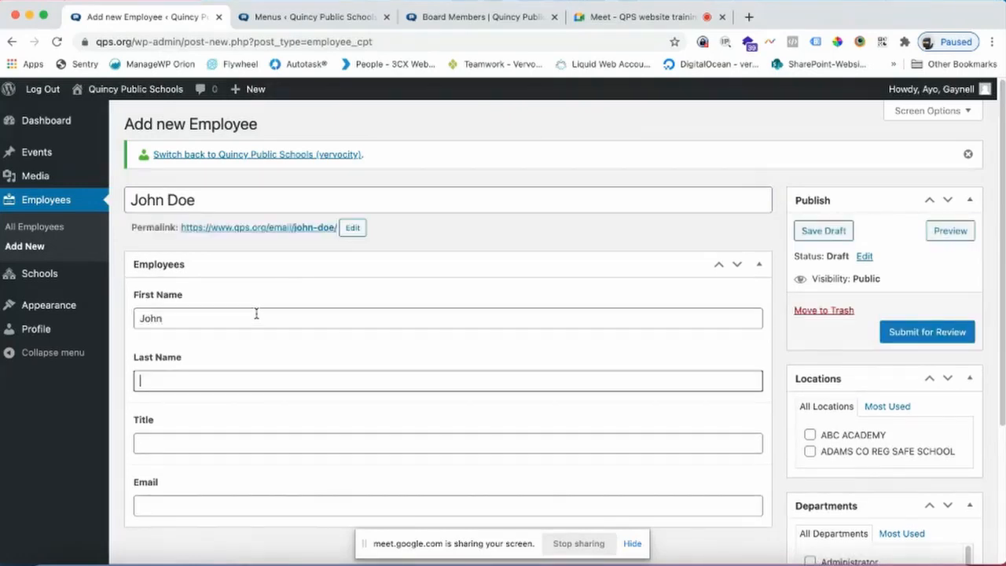
key("Tab")
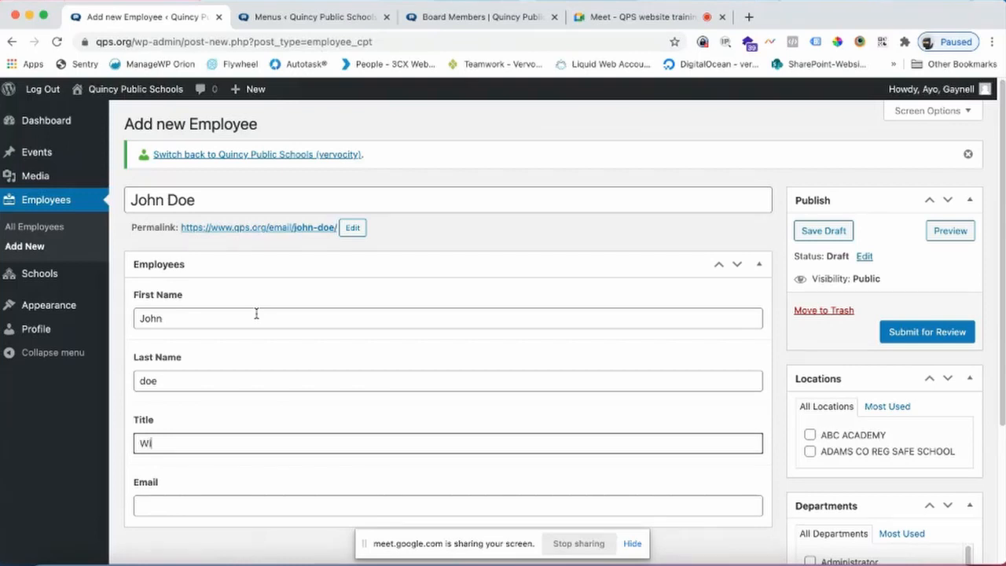
key("Tab")
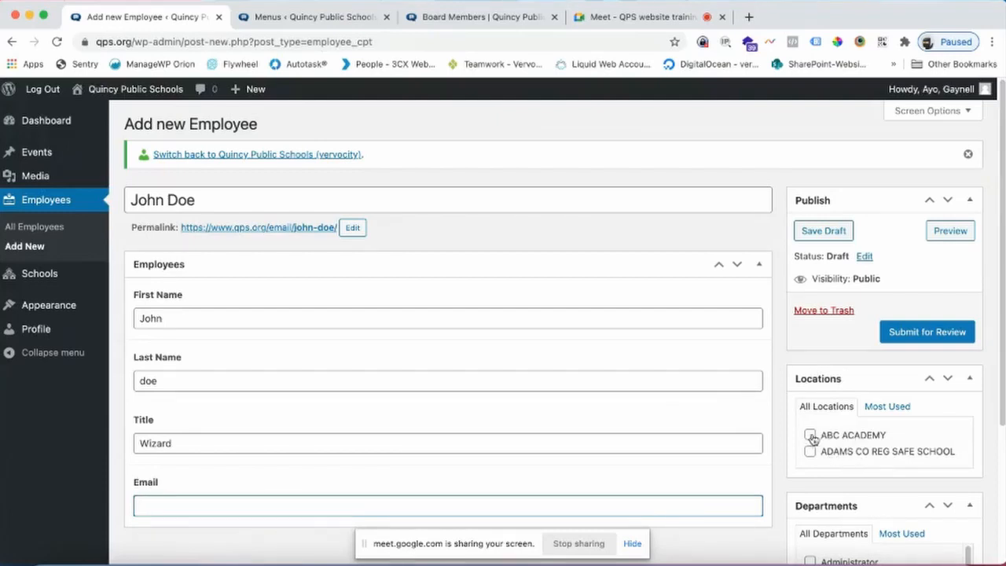
Look through the location and department choices available for the new employee
scroll(814, 436, "down", 1)
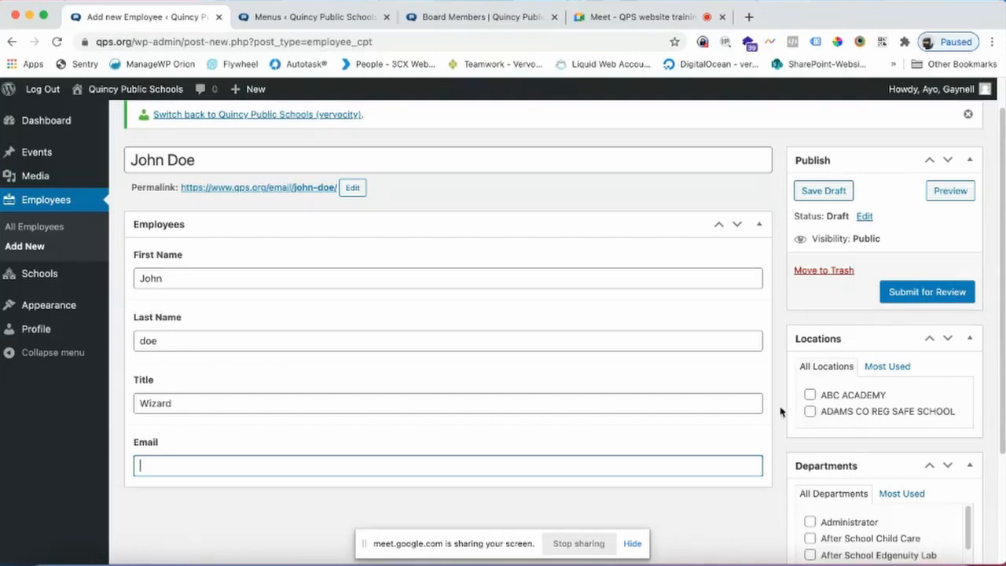
scroll(795, 405, "down", 3)
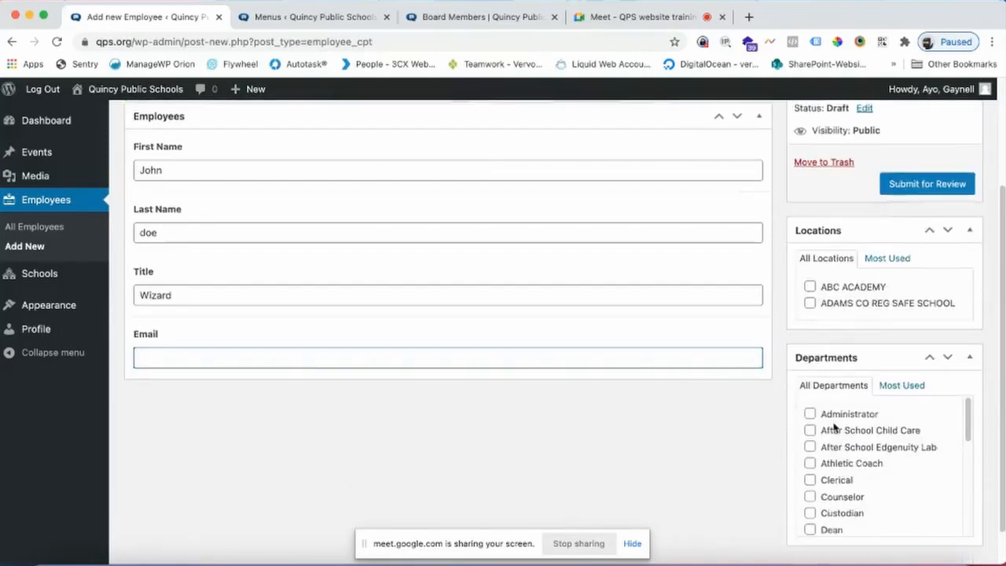
scroll(896, 441, "down", 5)
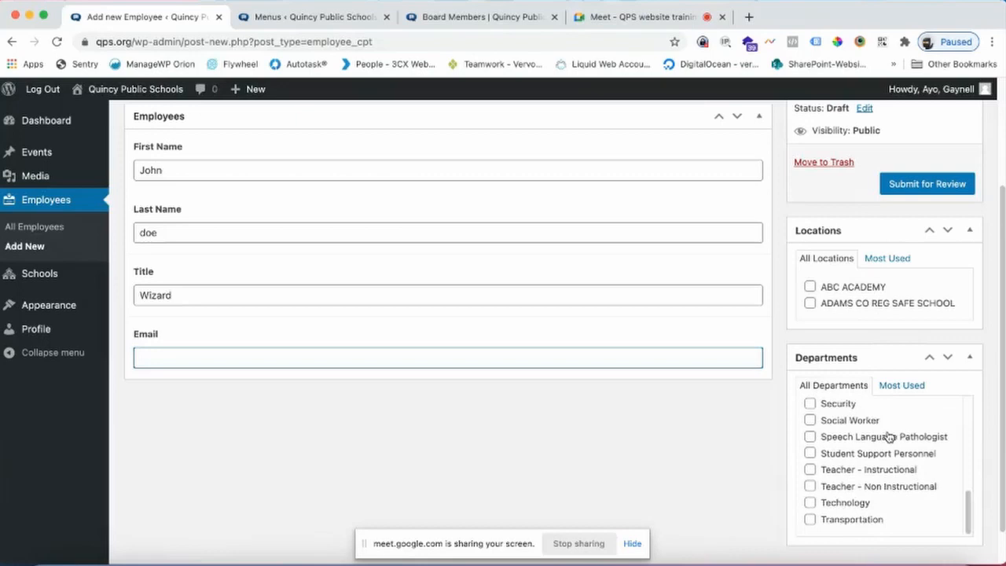
scroll(890, 436, "up", 5)
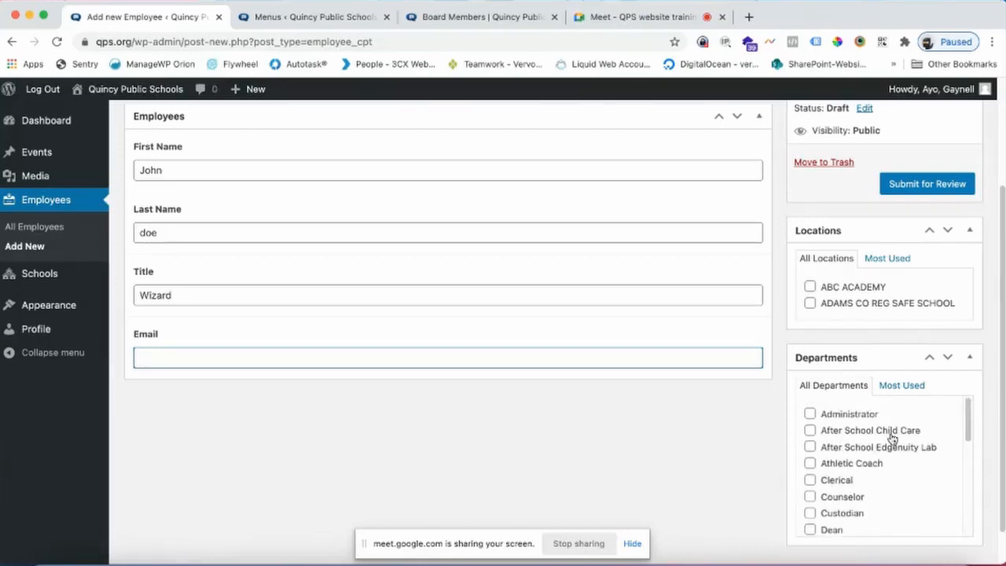
scroll(766, 427, "down", 1)
scroll(766, 428, "down", 1)
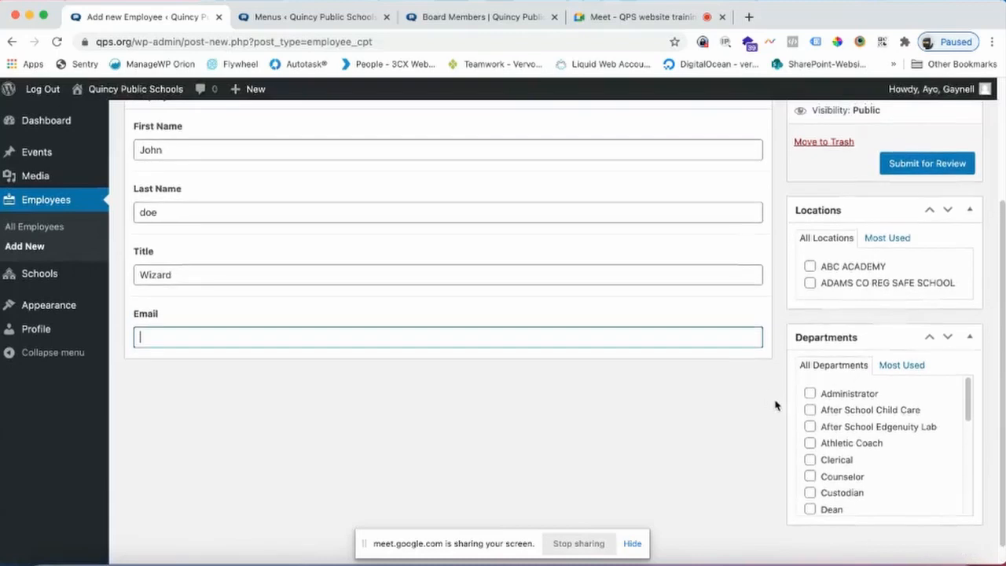
scroll(774, 402, "up", 1)
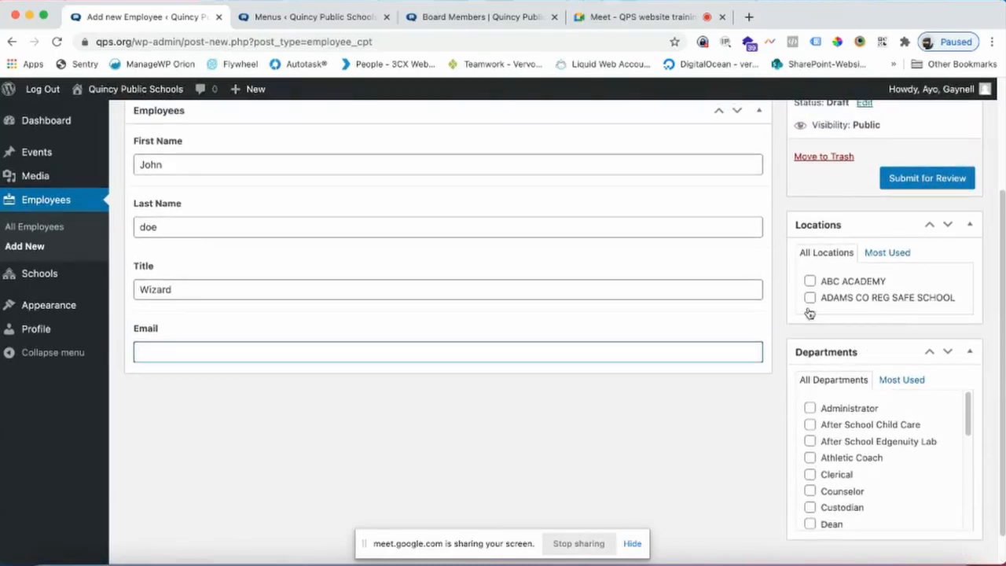
scroll(743, 393, "up", 5)
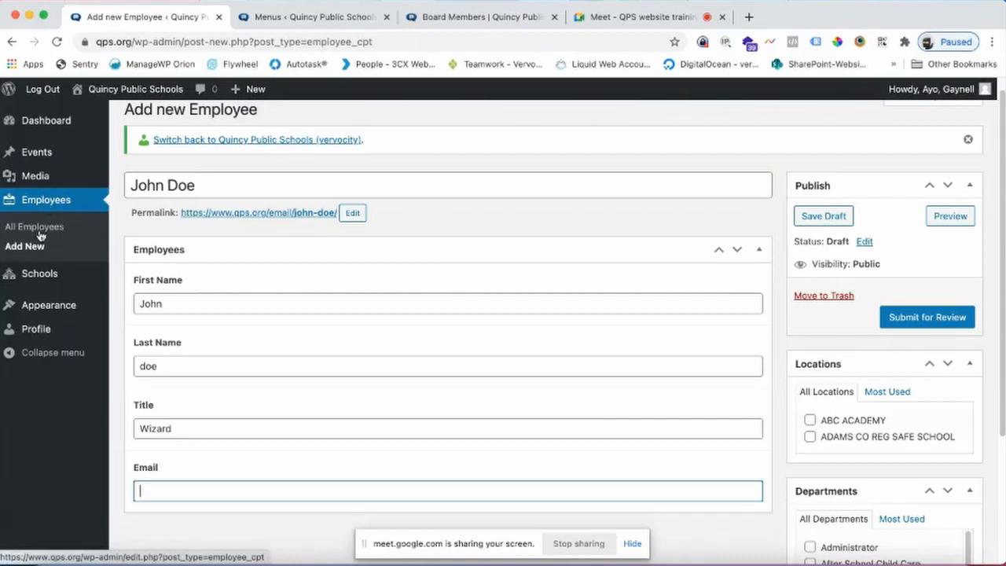
Leave the employee form without saving and open the "ACRSS | ABC Academy" entry from the Schools list for editing
left_click(37, 277)
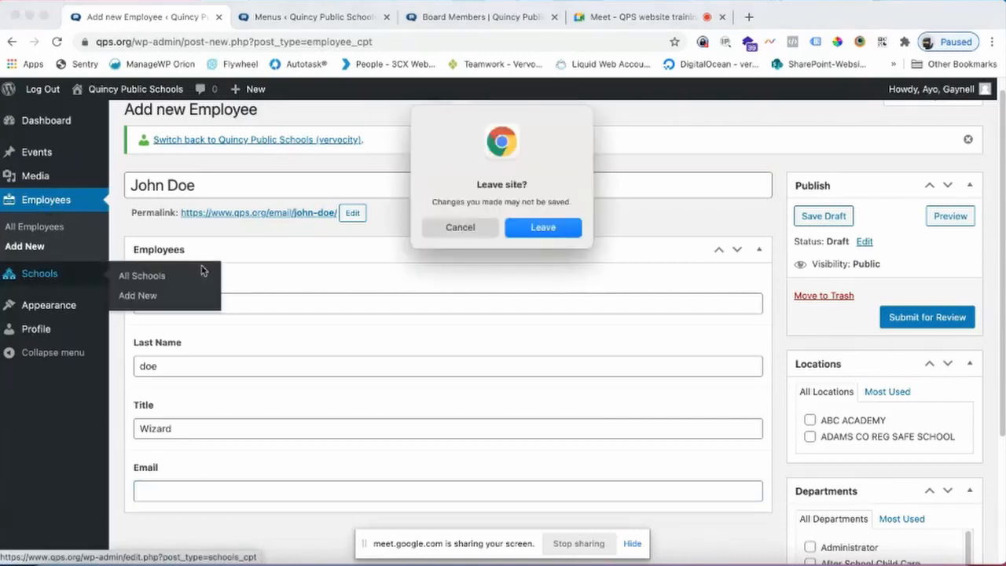
left_click(546, 229)
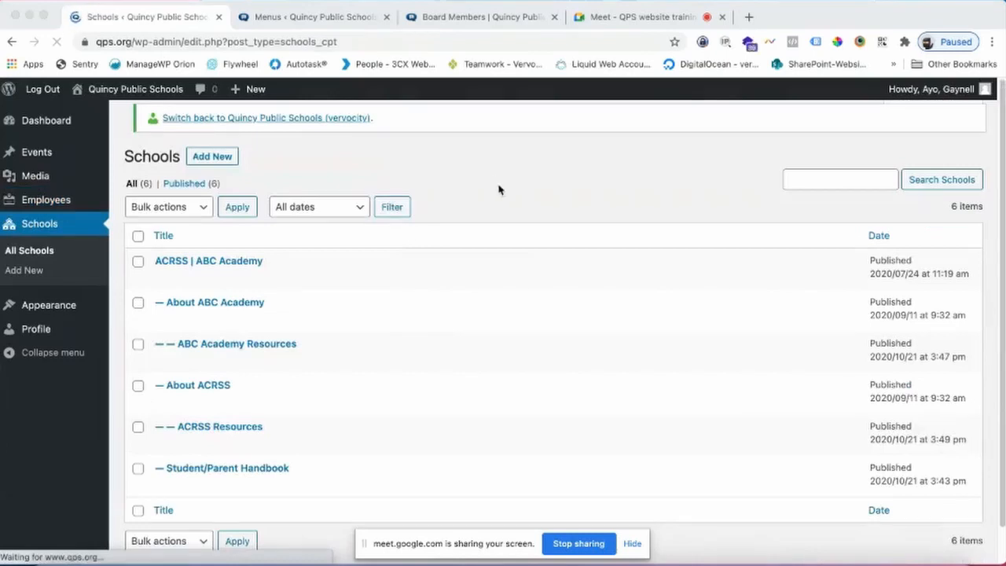
scroll(519, 222, "down", 1)
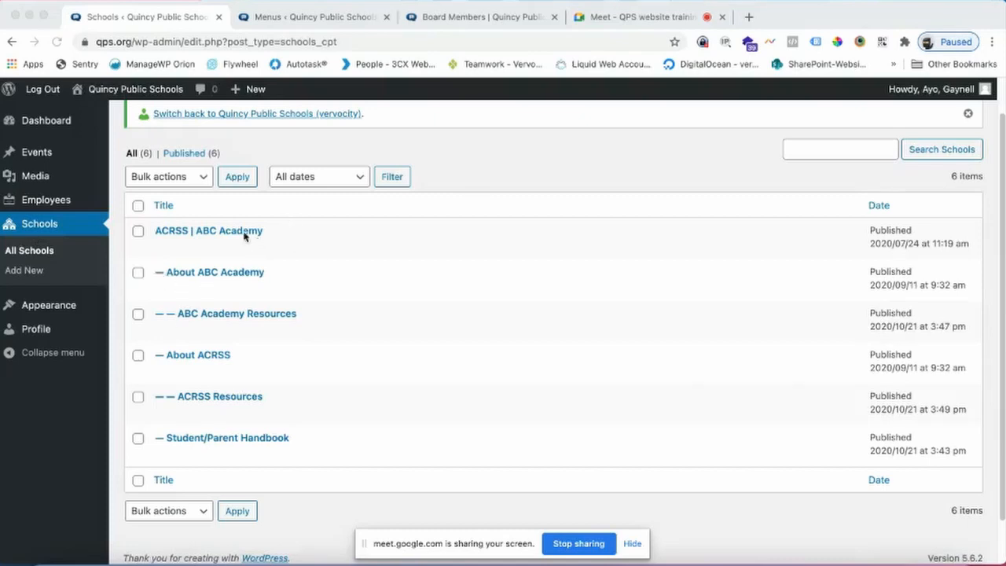
left_click(295, 241)
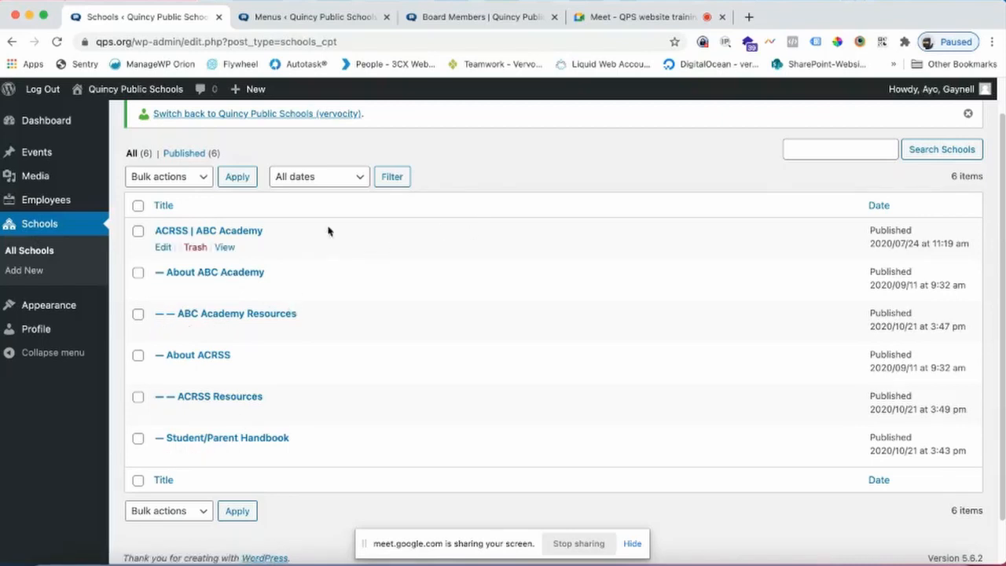
left_click(182, 232)
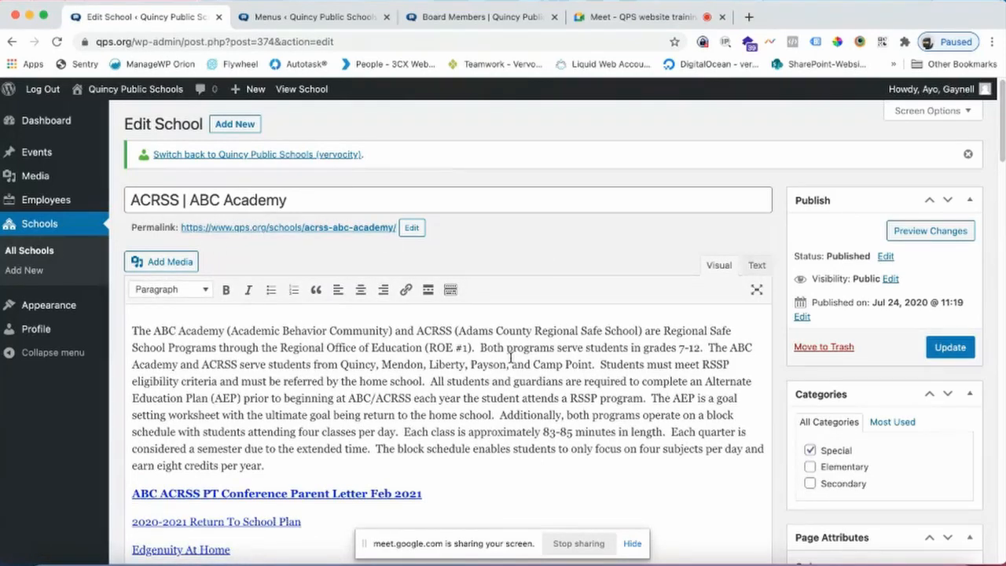
Examine the ACRSS | ABC Academy introduction text and the files its document links point to
scroll(510, 358, "down", 3)
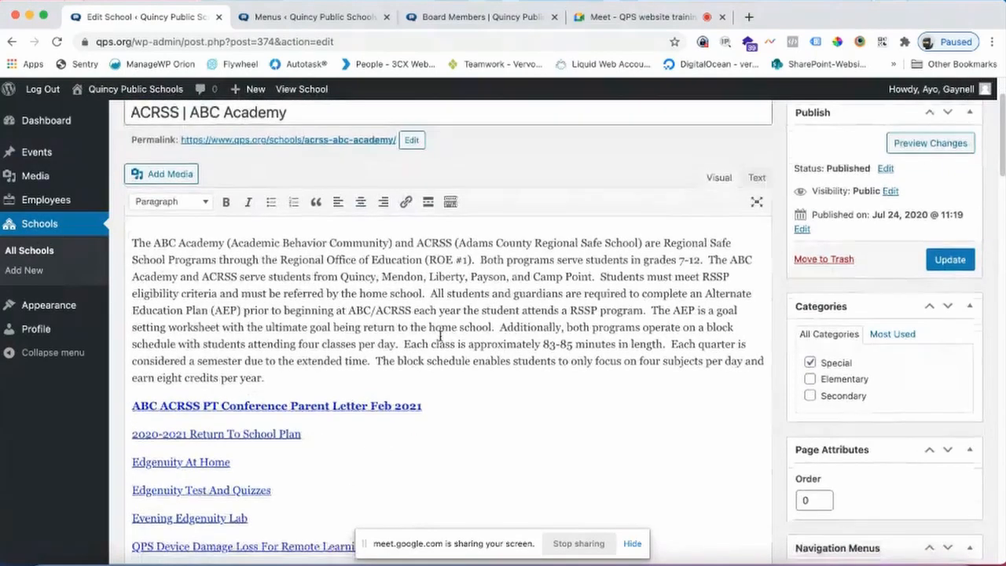
scroll(440, 336, "down", 2)
scroll(550, 381, "down", 2)
scroll(536, 382, "up", 3)
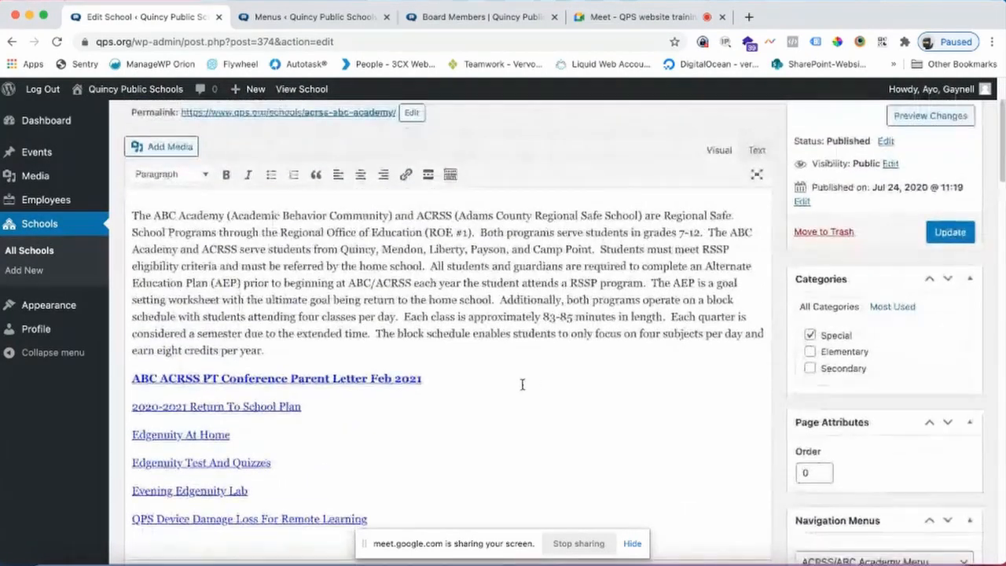
left_click(290, 348)
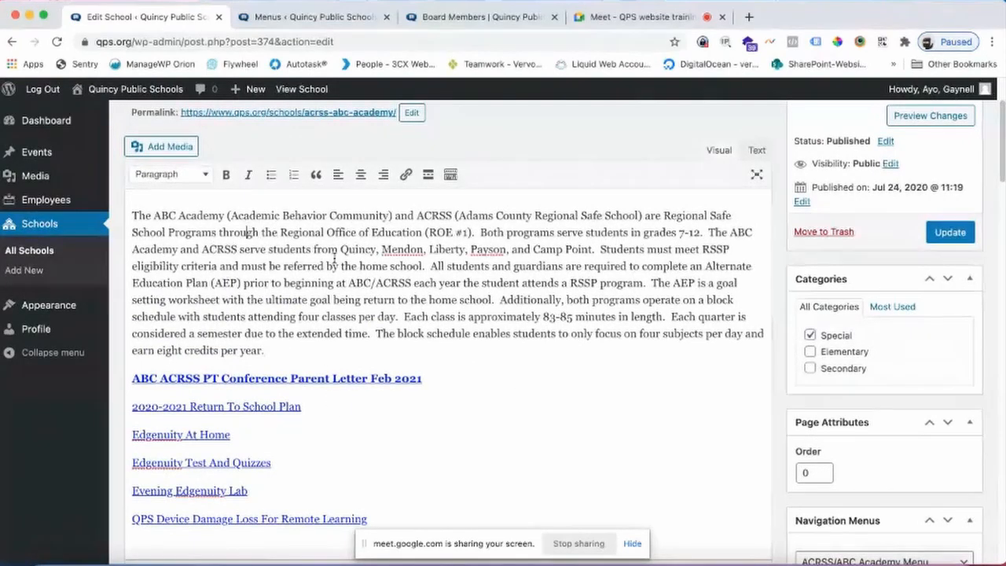
left_click(444, 399)
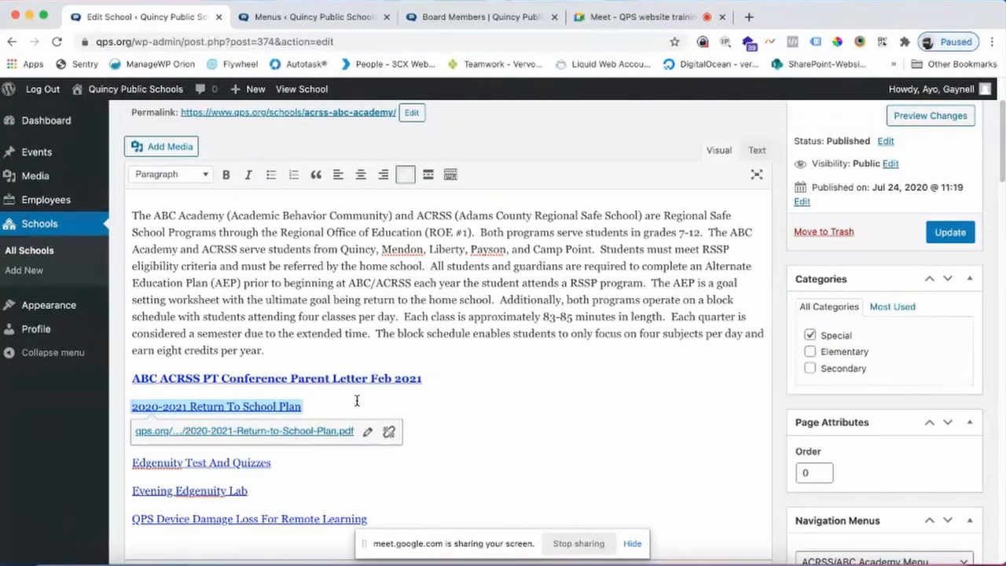
triple_click(451, 381)
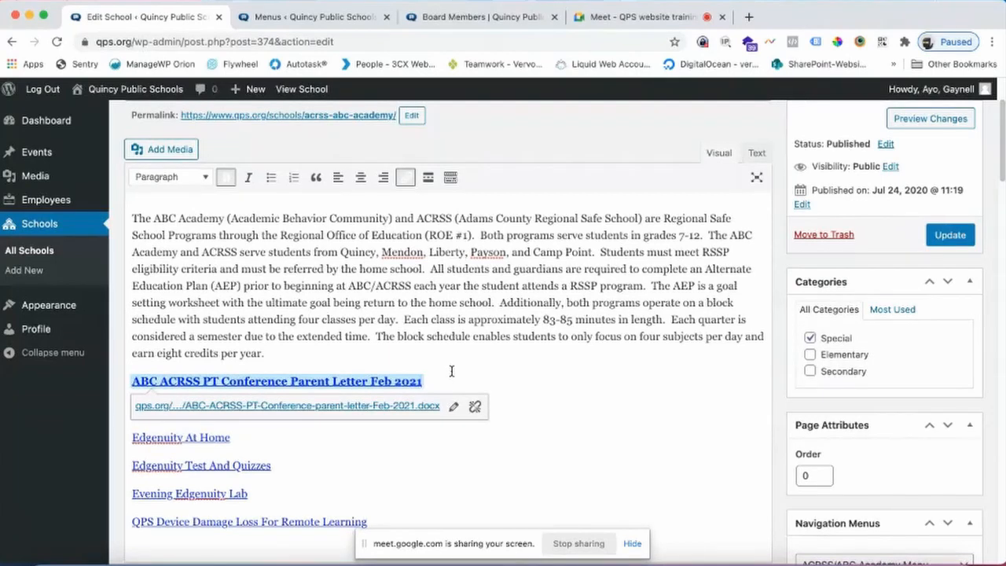
left_click(294, 442)
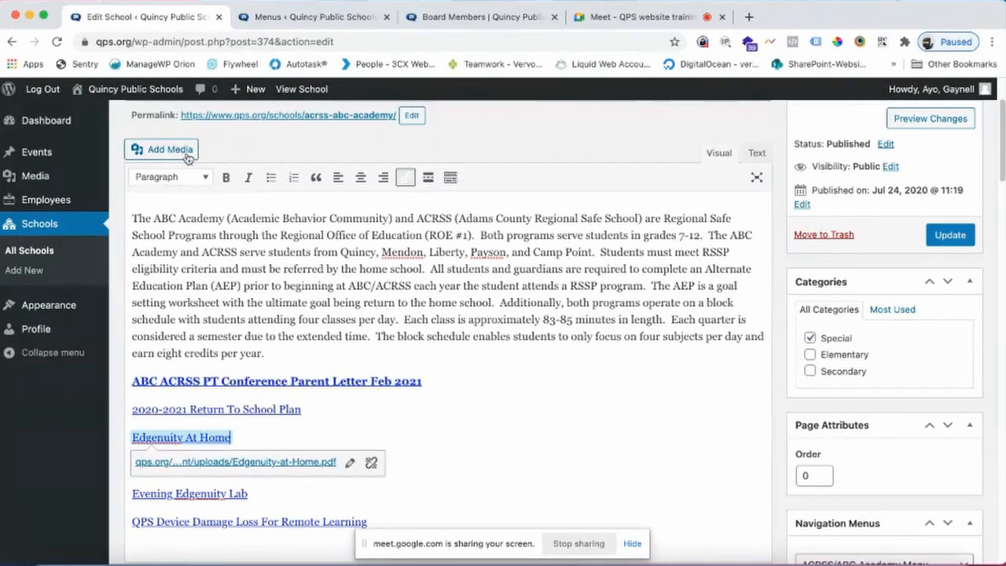
scroll(506, 429, "down", 2)
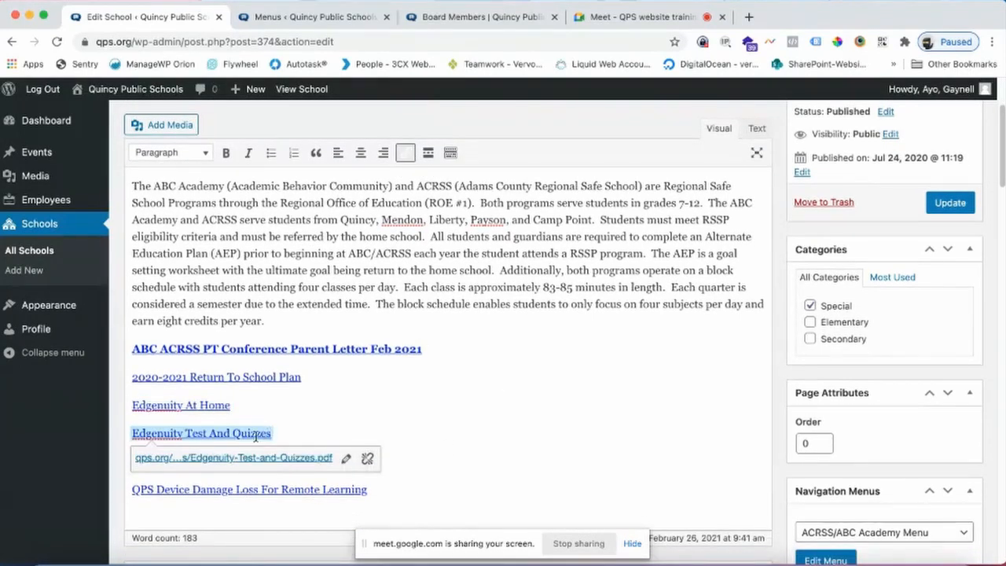
left_click(281, 488)
left_click_drag(390, 492, 153, 490)
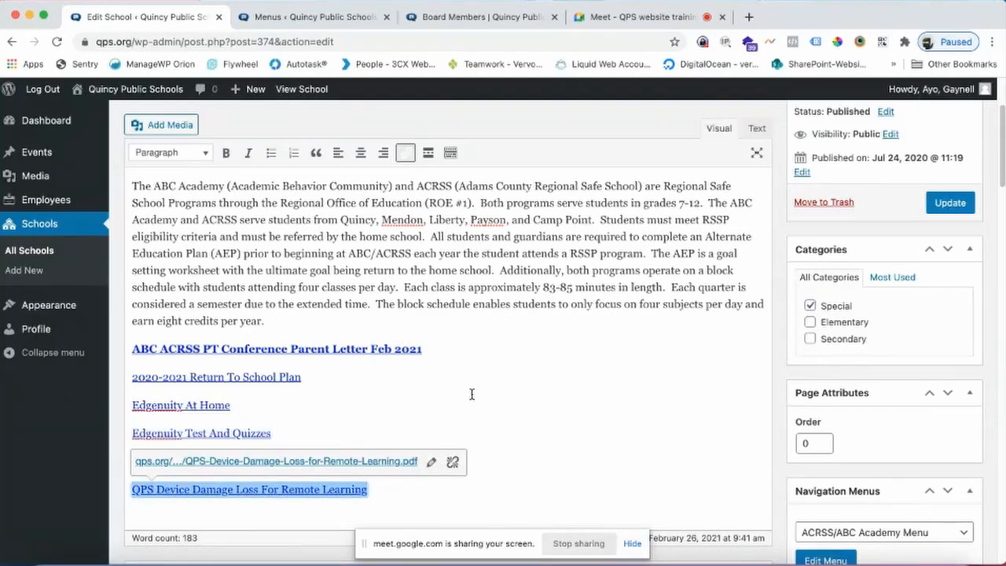
Add an empty line below the "QPS Device Damage Loss For Remote Learning" link
left_click(523, 388)
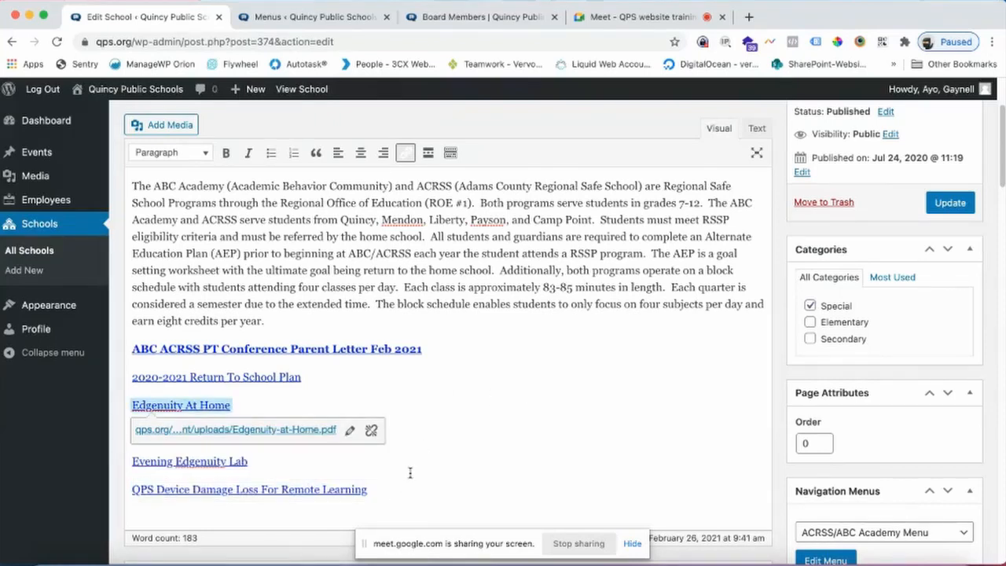
key("super+z")
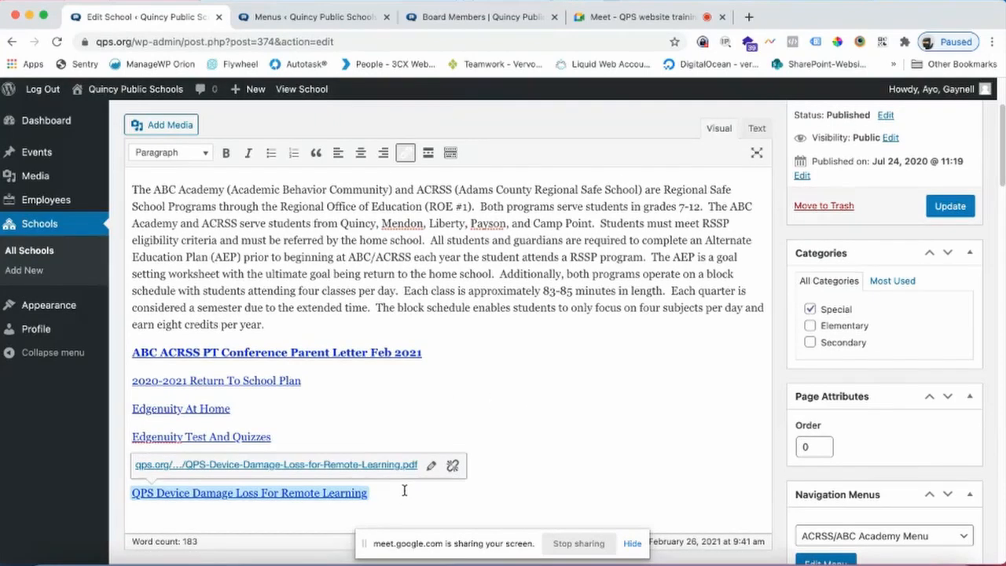
key("Return")
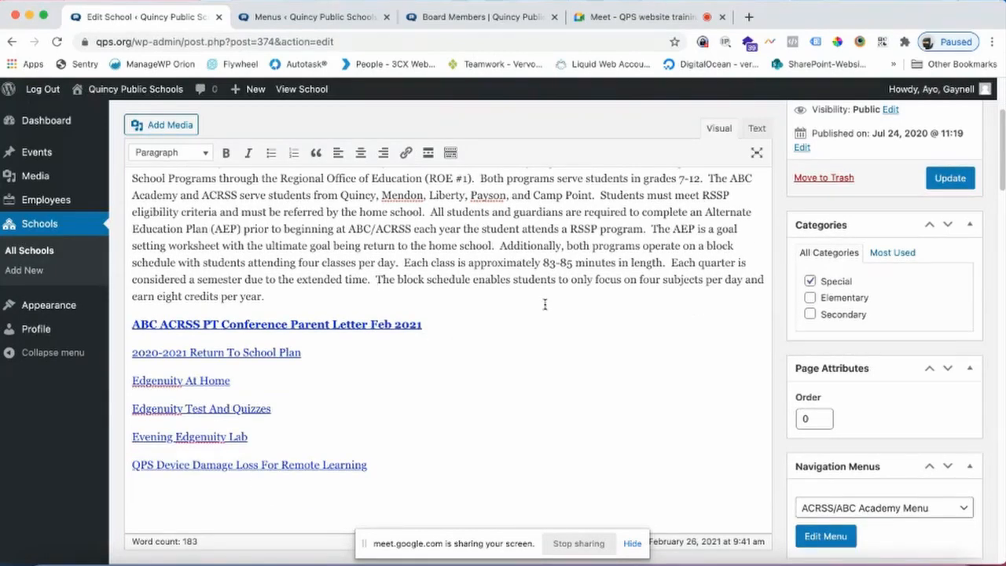
Collapse the AIOSEO Settings section below the school's content
scroll(473, 332, "down", 3)
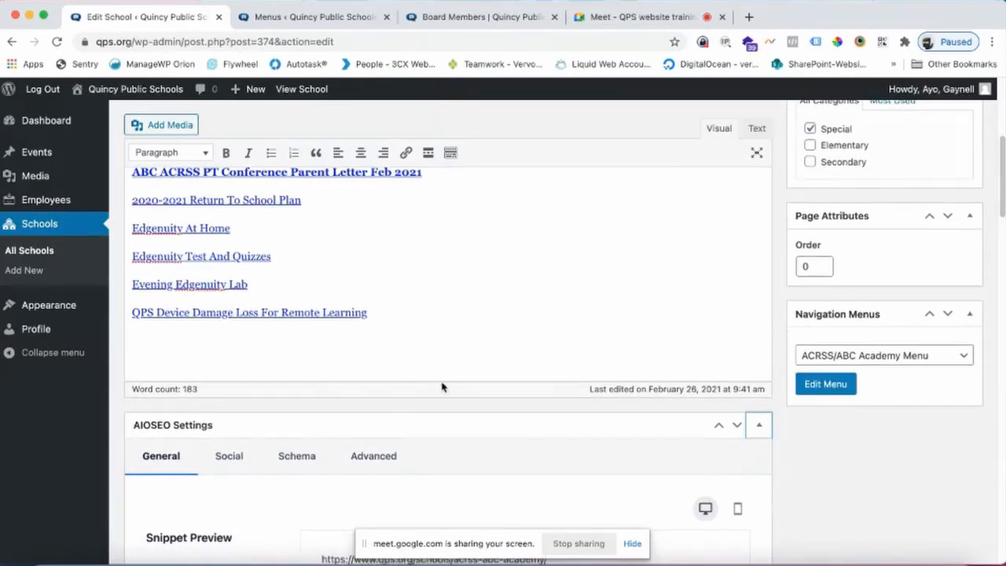
scroll(442, 387, "down", 3)
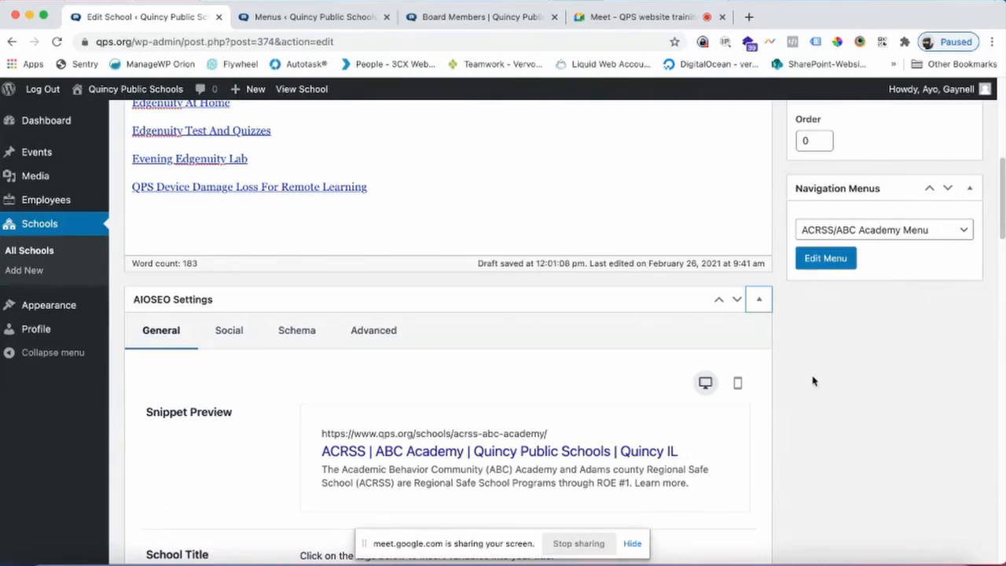
scroll(813, 381, "down", 1)
scroll(813, 381, "up", 1)
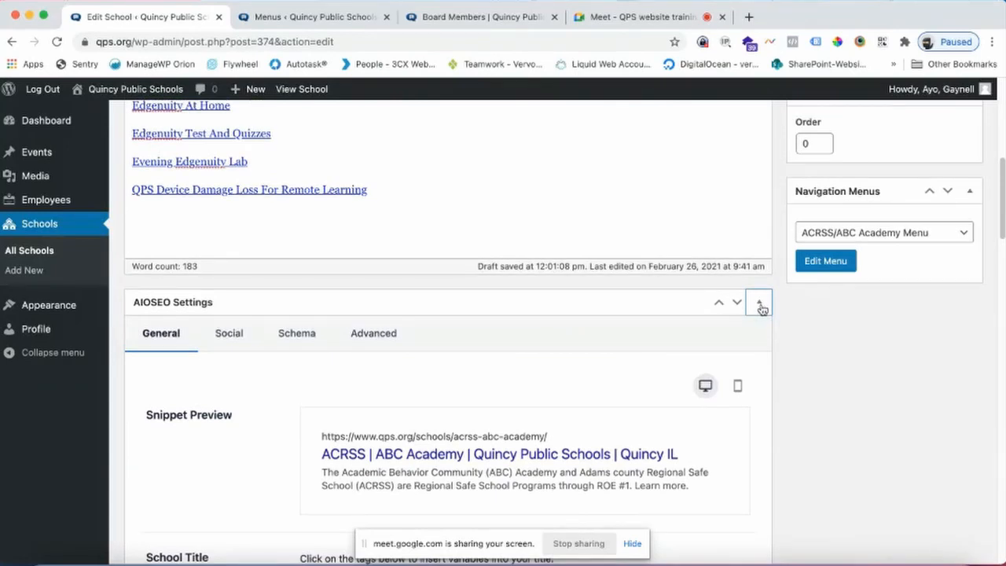
left_click(760, 308)
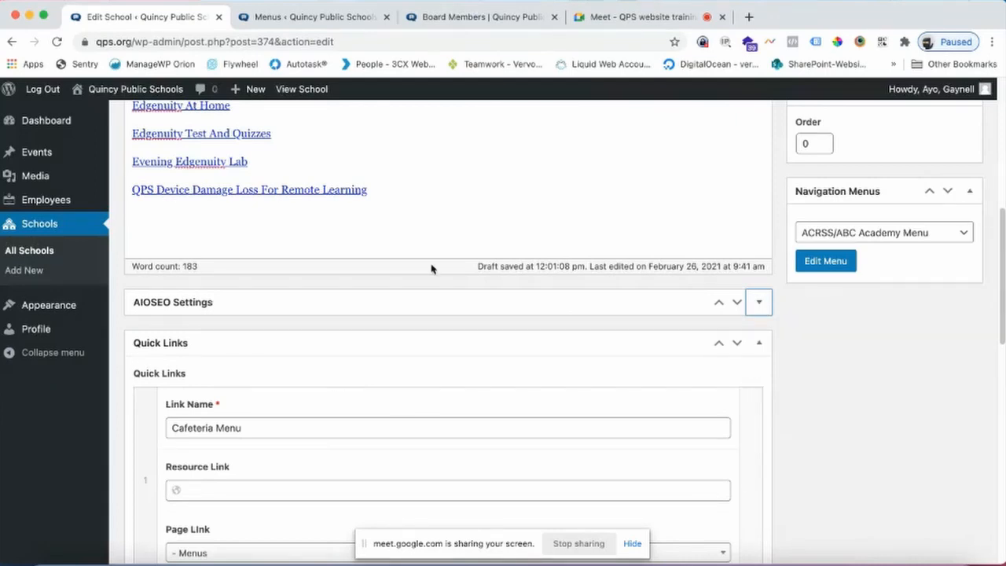
Look over the school's Quick Links fields and switch to the public Board Members page
scroll(434, 270, "up", 3)
scroll(455, 343, "down", 4)
scroll(456, 350, "down", 3)
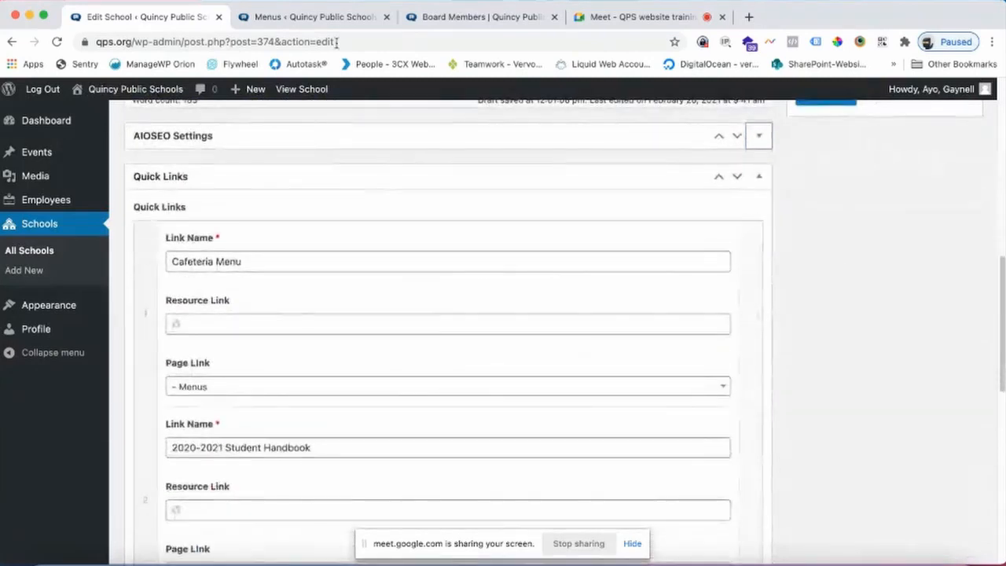
left_click(479, 17)
scroll(398, 223, "up", 5)
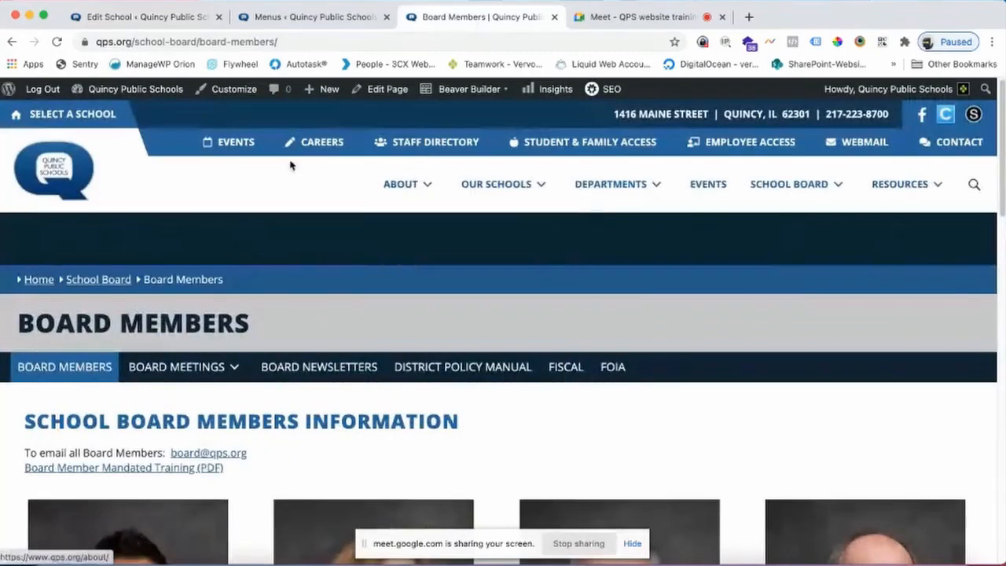
Open the public ACRSS | ABC Academy page from Our Schools and view its Quick Links section
mouse_move(516, 187)
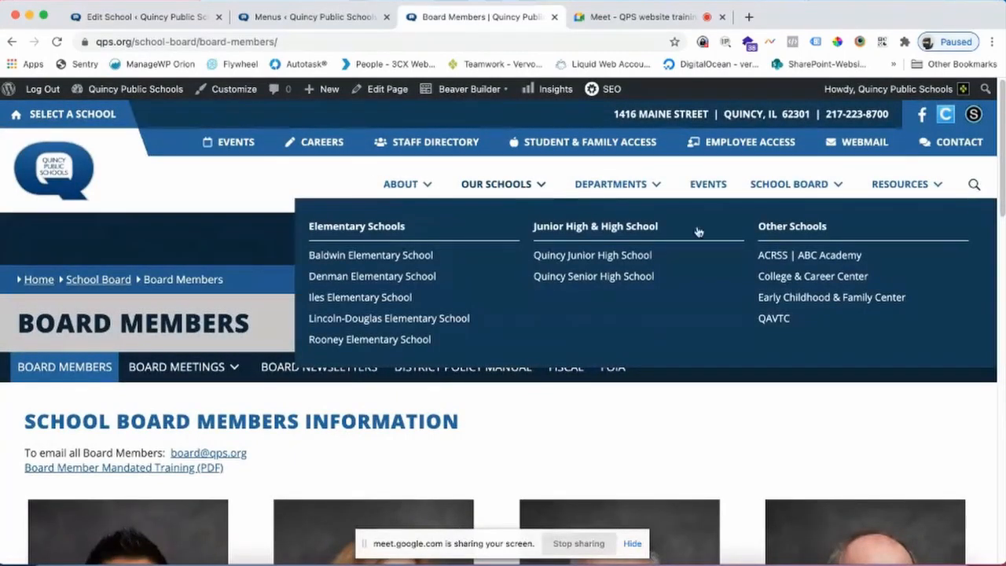
left_click(646, 258)
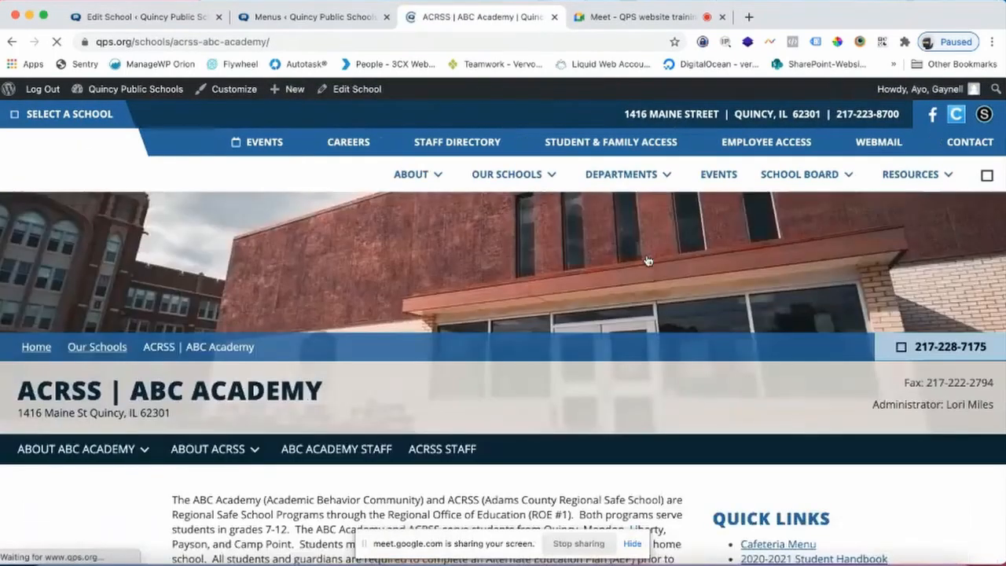
scroll(646, 260, "down", 3)
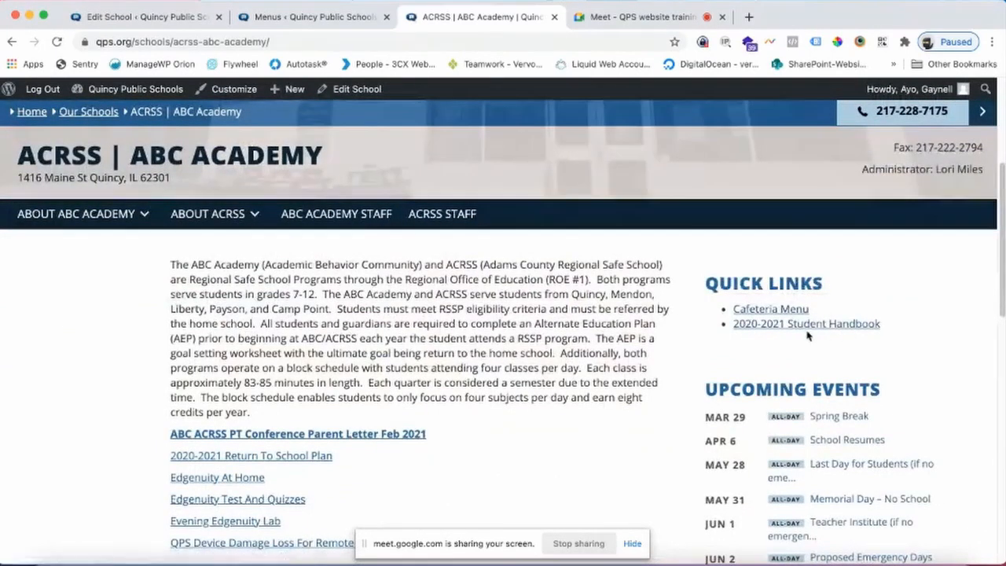
Return to the school editor and review the Cafeteria Menu and 2020-2021 Student Handbook entries under Quick Links
left_click(289, 18)
left_click(176, 17)
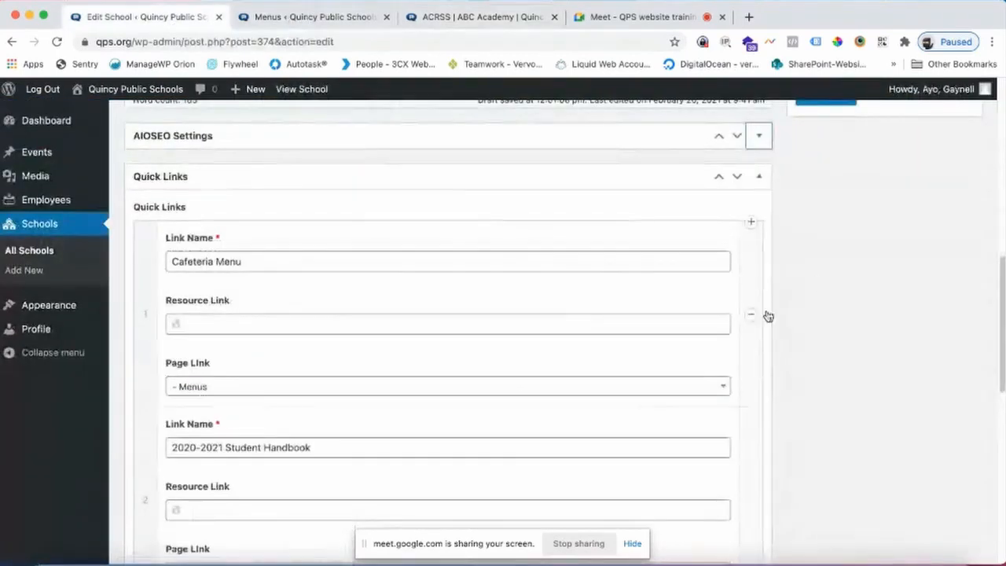
left_click(261, 266)
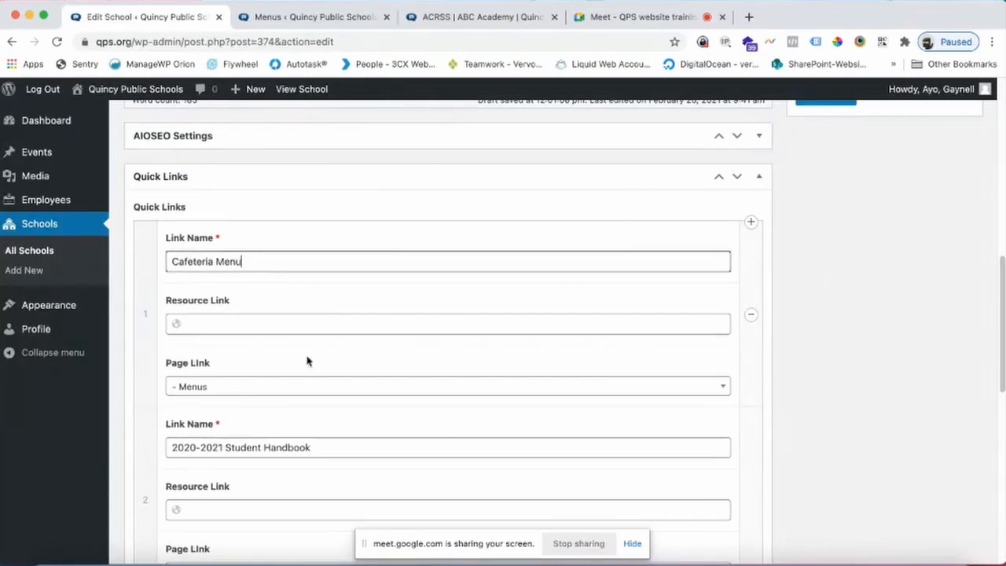
scroll(797, 351, "down", 3)
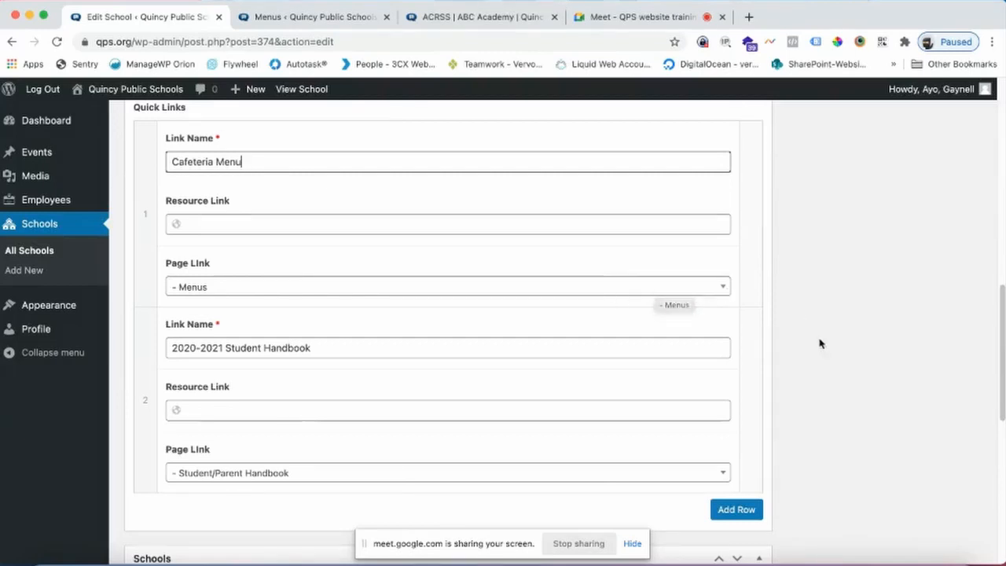
Browse the Page Link choices of the Cafeteria Menu quick link and close the list without choosing another page
left_click(723, 288)
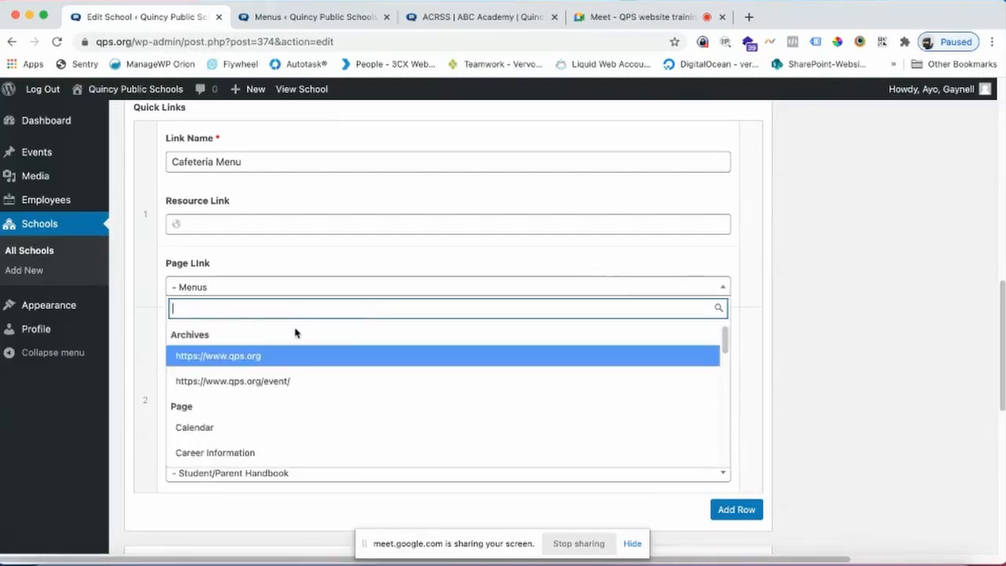
scroll(386, 408, "down", 10)
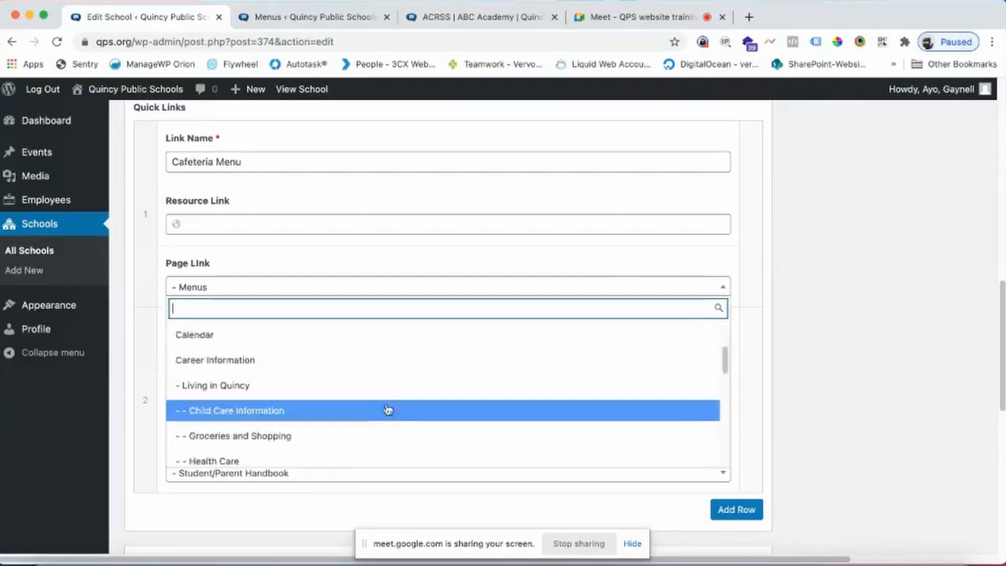
scroll(398, 401, "down", 3)
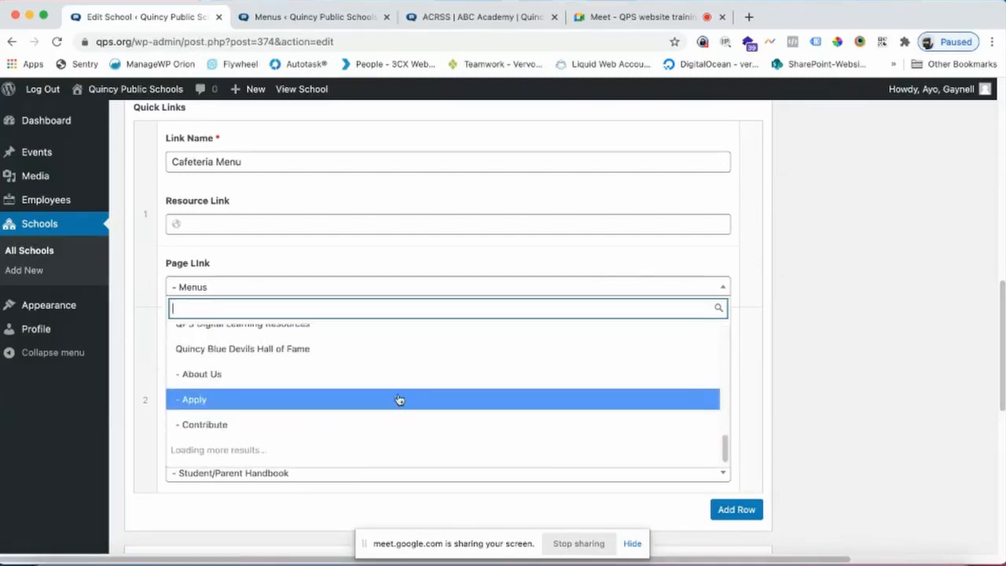
scroll(380, 429, "down", 15)
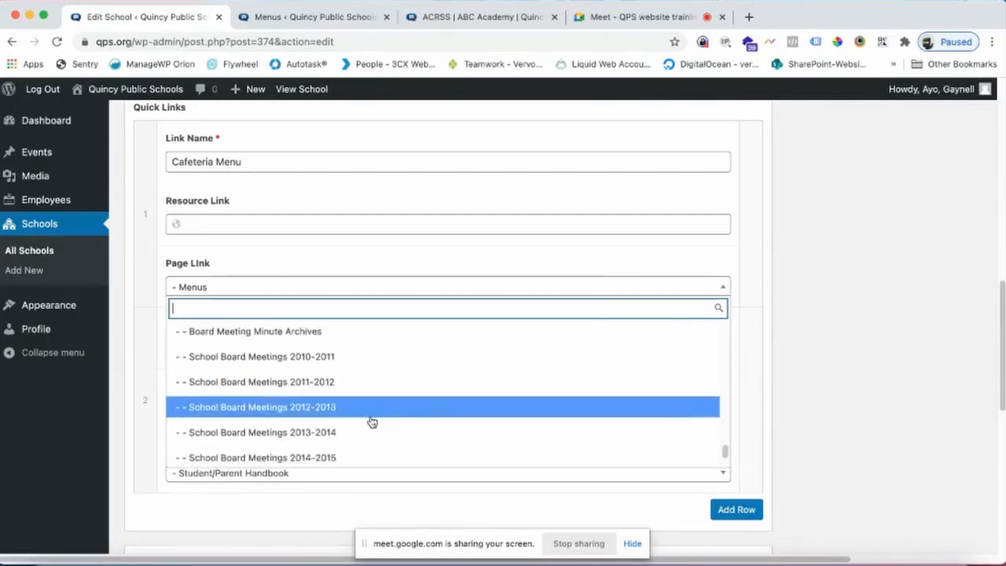
scroll(371, 422, "down", 2)
scroll(370, 422, "up", 10)
scroll(372, 421, "up", 15)
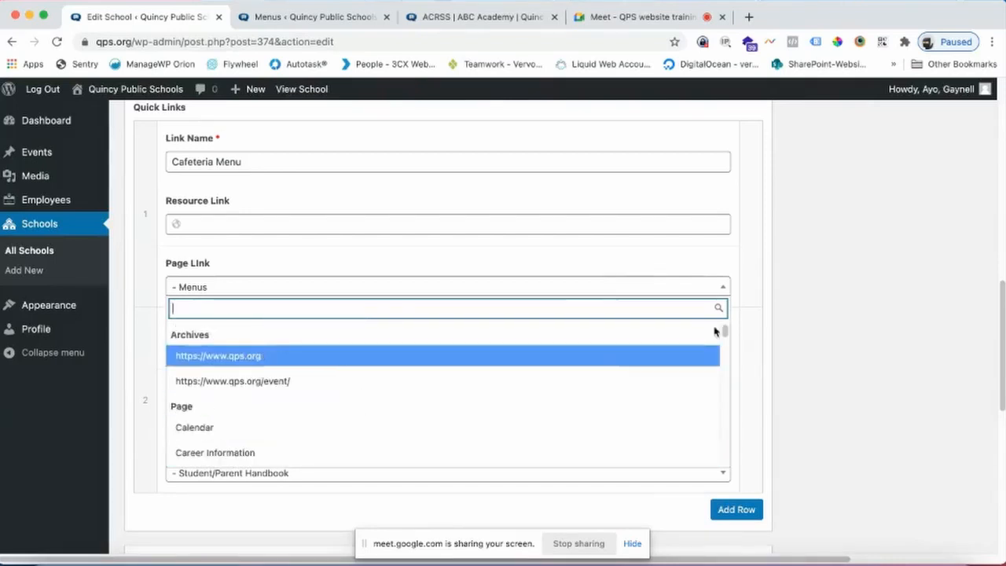
left_click(905, 328)
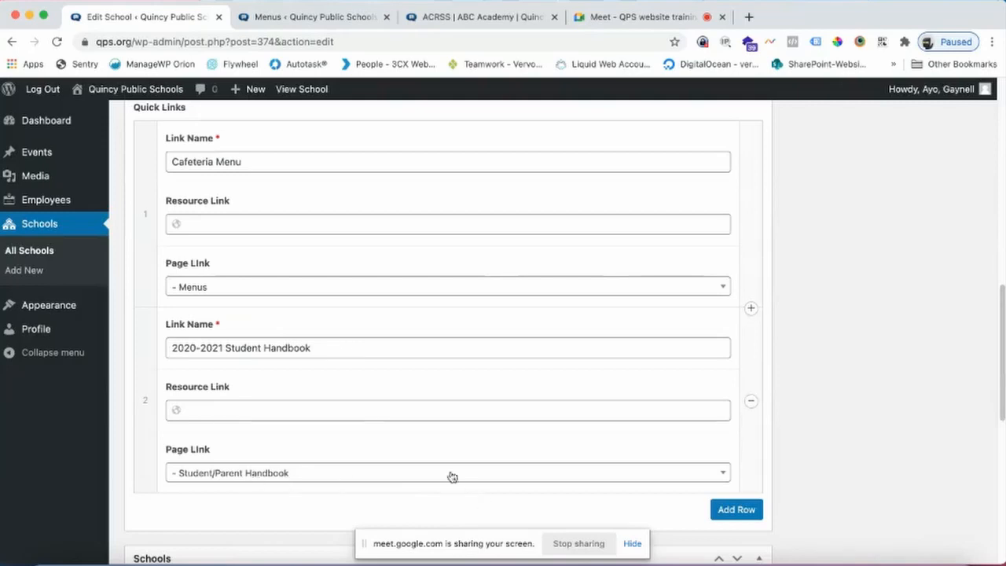
Look through the Page Link choices of the 2020-2021 Student Handbook quick link and close the list without choosing
scroll(868, 450, "down", 2)
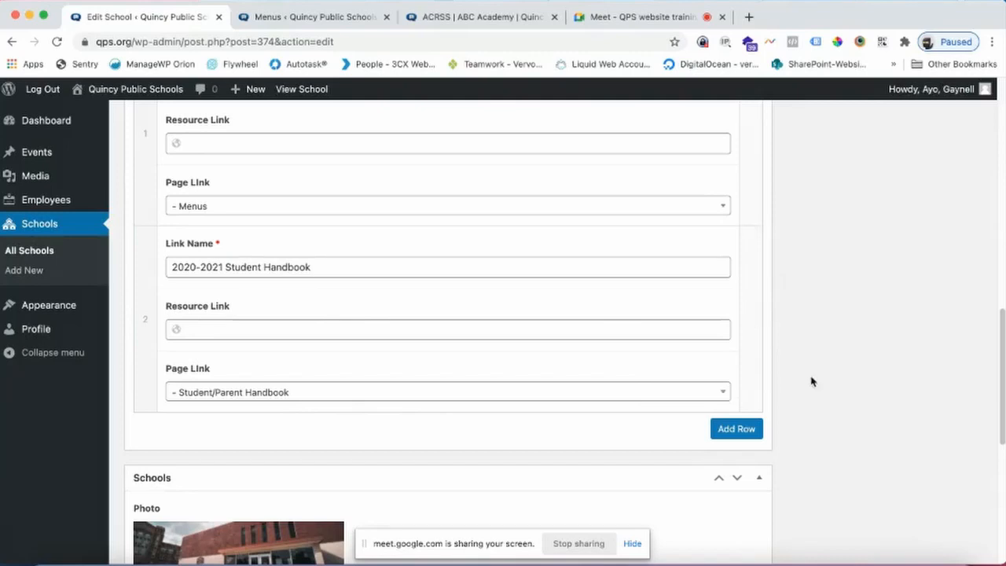
scroll(809, 385, "up", 2)
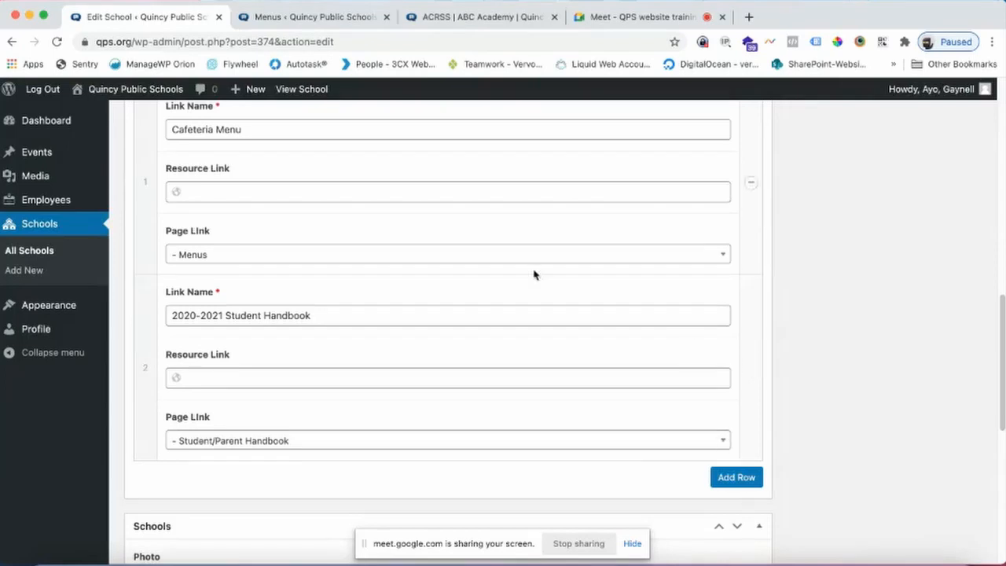
left_click(720, 442)
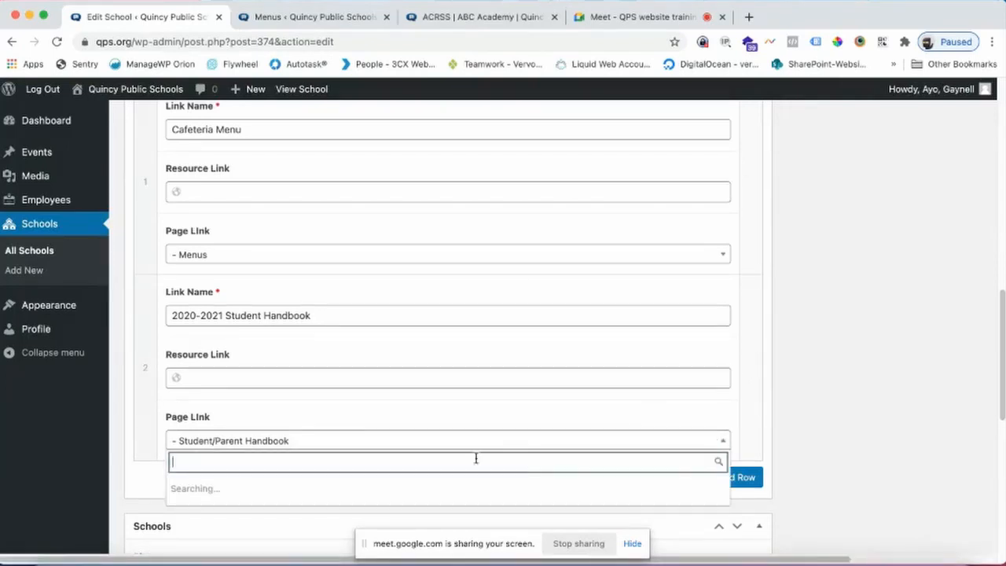
scroll(485, 427, "down", 2)
scroll(485, 344, "up", 2)
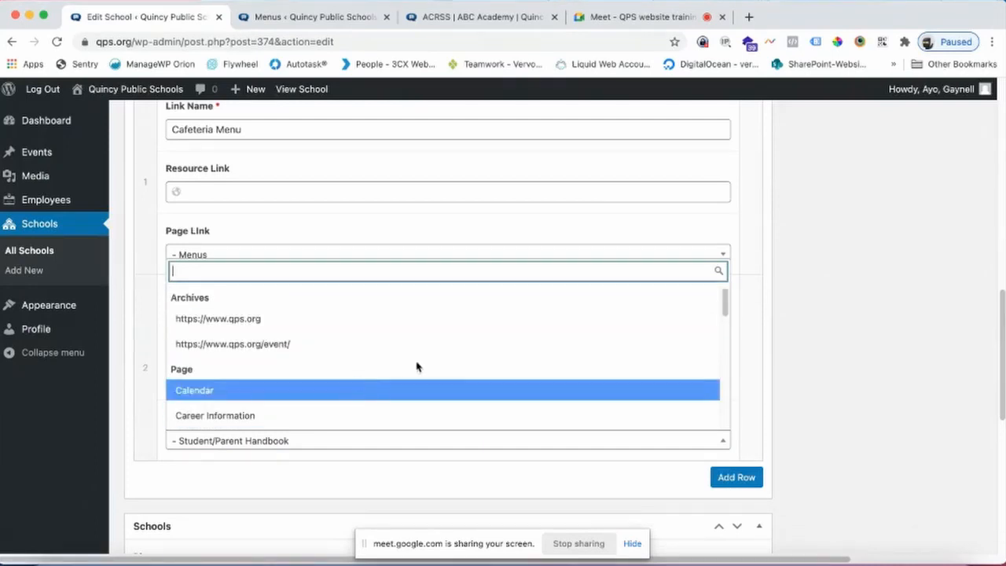
scroll(416, 367, "down", 5)
left_click(868, 347)
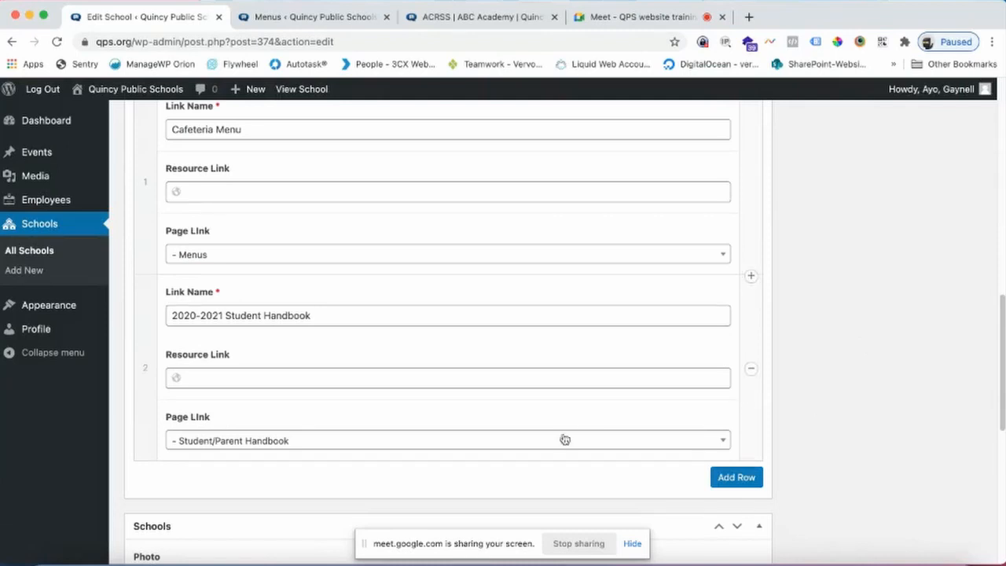
Check the Quick Links on the public ACRSS | ABC Academy page and return to the school editor
left_click(348, 22)
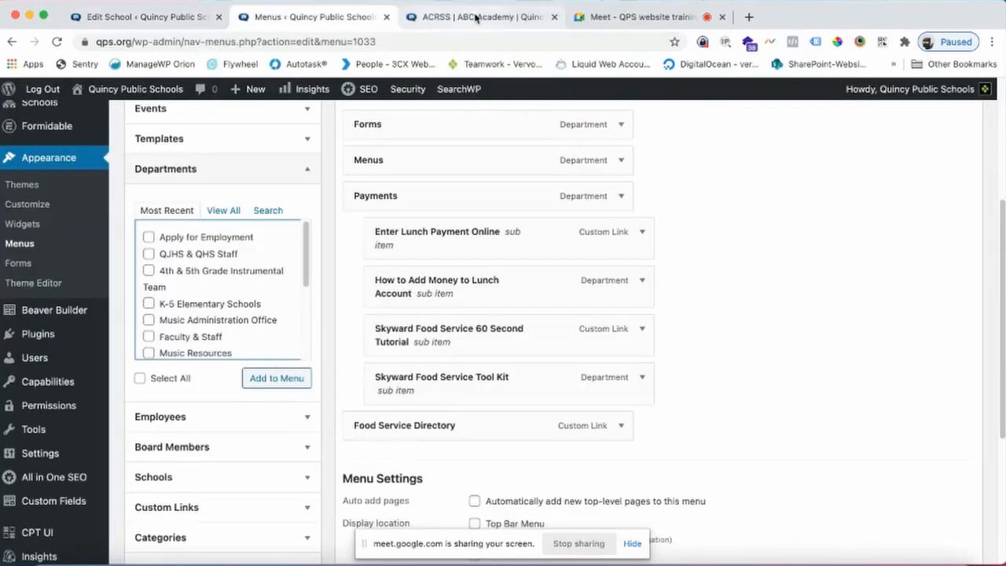
left_click(475, 17)
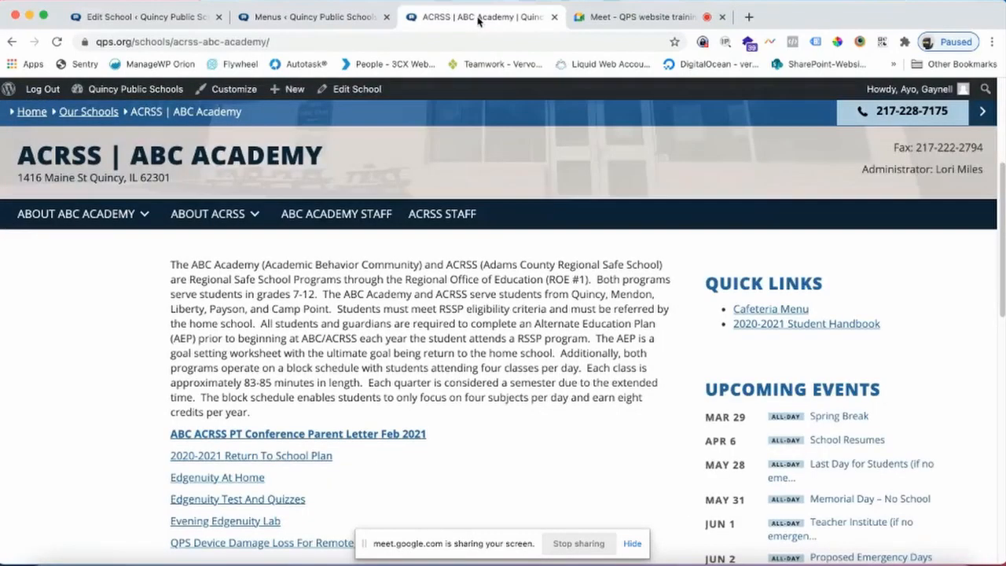
left_click(123, 18)
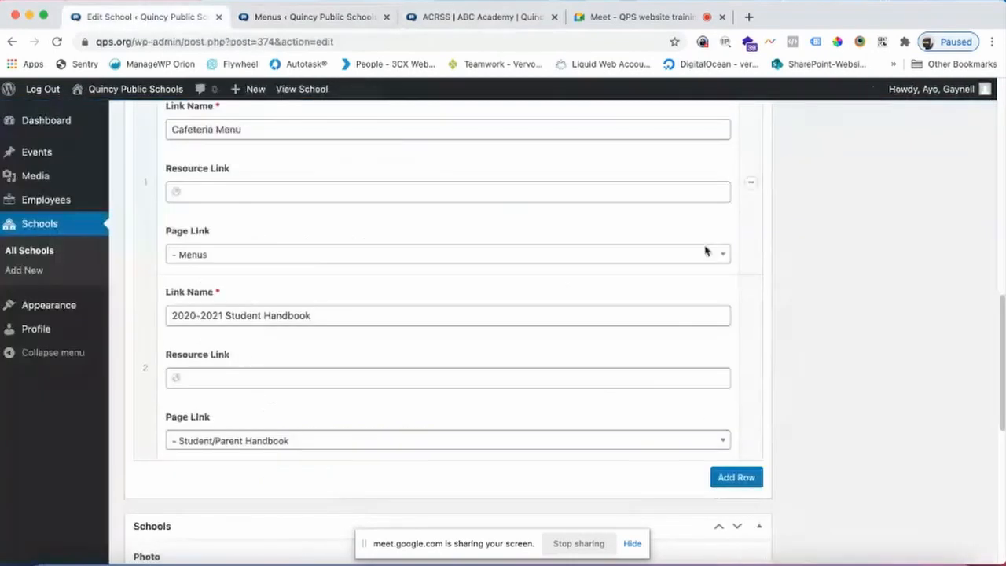
Add a third row to the school's Quick Links and set its Link Name to "Testing Link"
left_click(739, 486)
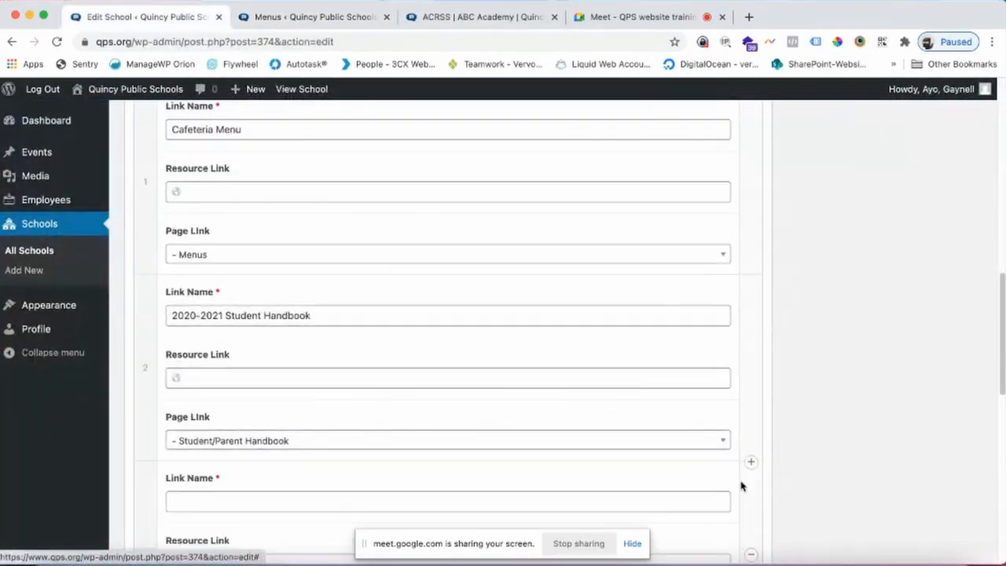
scroll(821, 393, "down", 5)
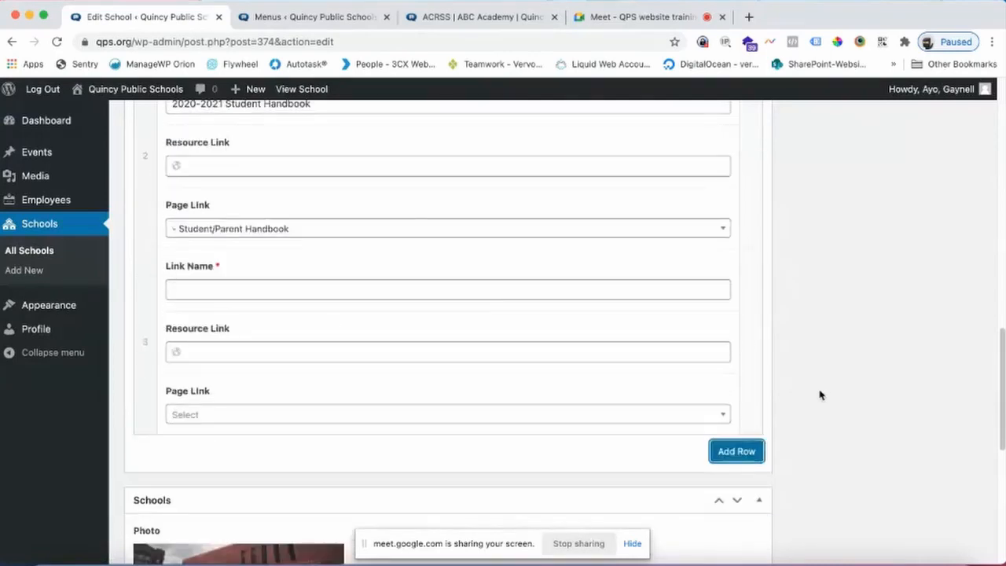
left_click(278, 290)
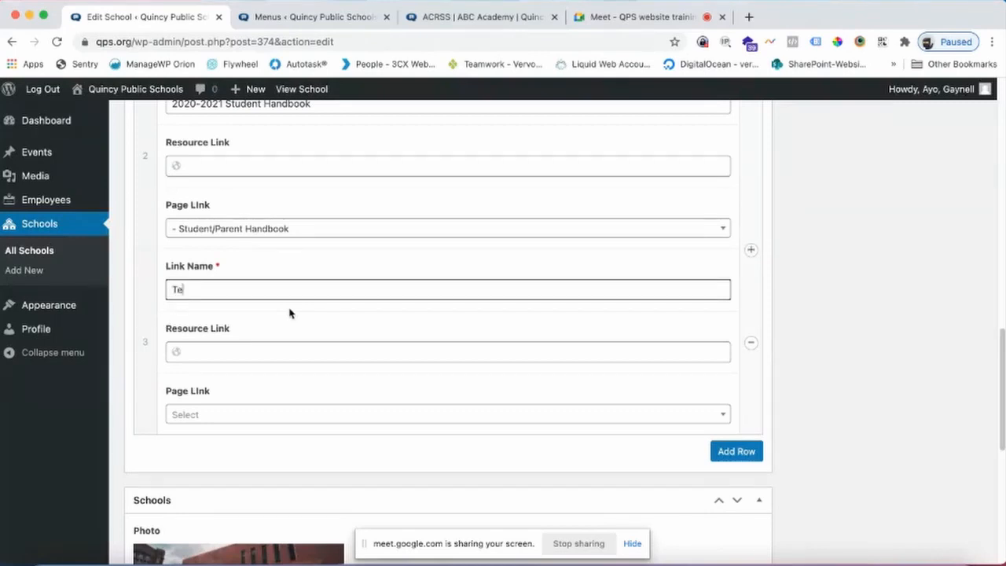
type("Tesing Link")
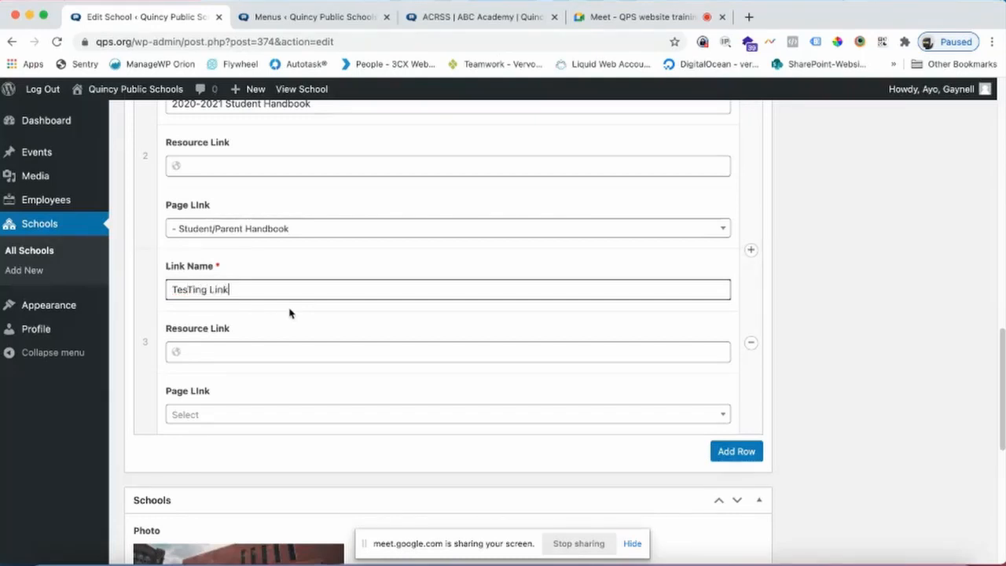
key("BackSpace")
type("t")
Activate the Testing Link row's Resource Link field, then check the public school page's Quick Links and return to the editor
left_click(232, 352)
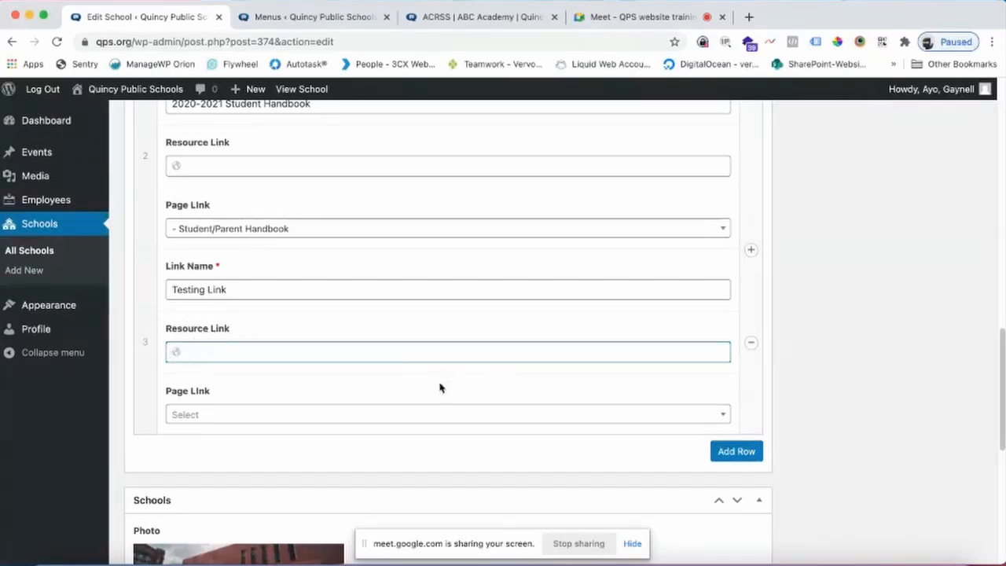
left_click(457, 18)
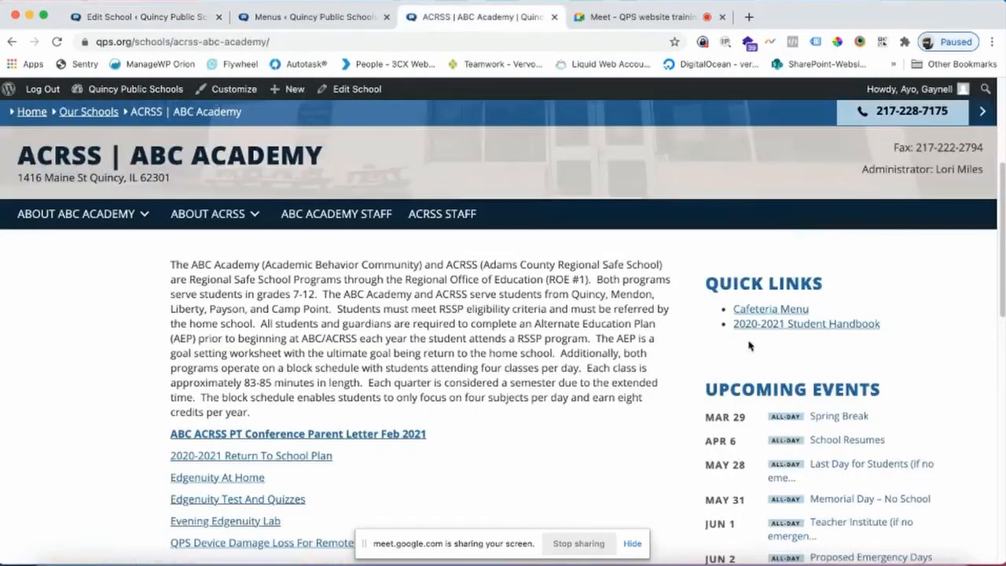
left_click(164, 15)
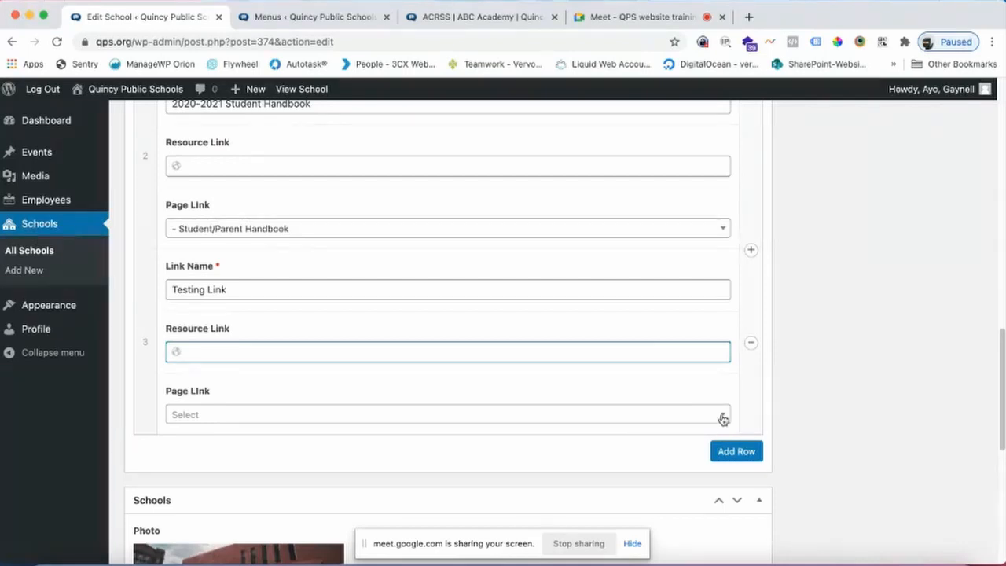
Search the Testing Link row's Page Link choices for "contact" and close the list without choosing a page
scroll(826, 415, "down", 2)
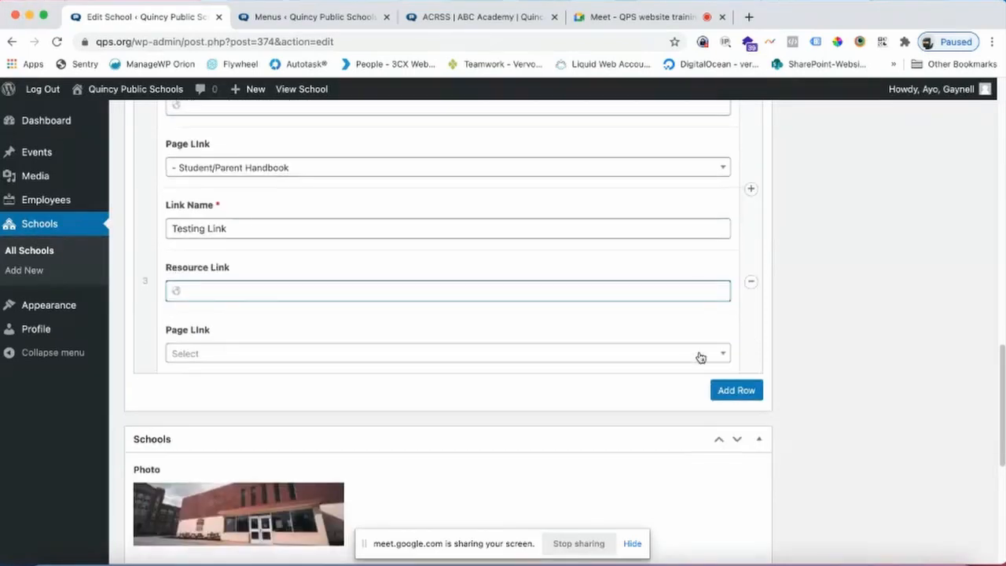
left_click(701, 356)
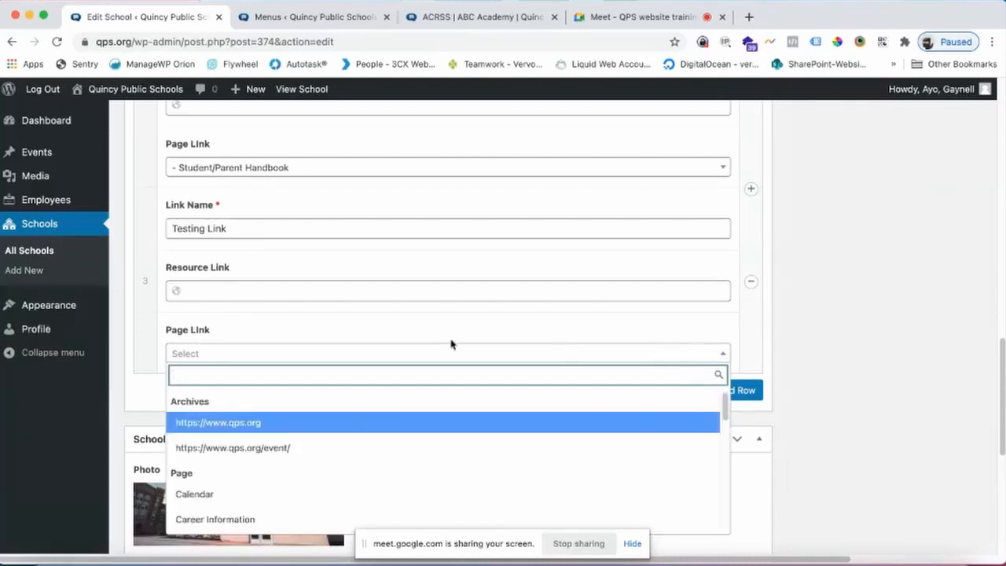
scroll(352, 427, "down", 5)
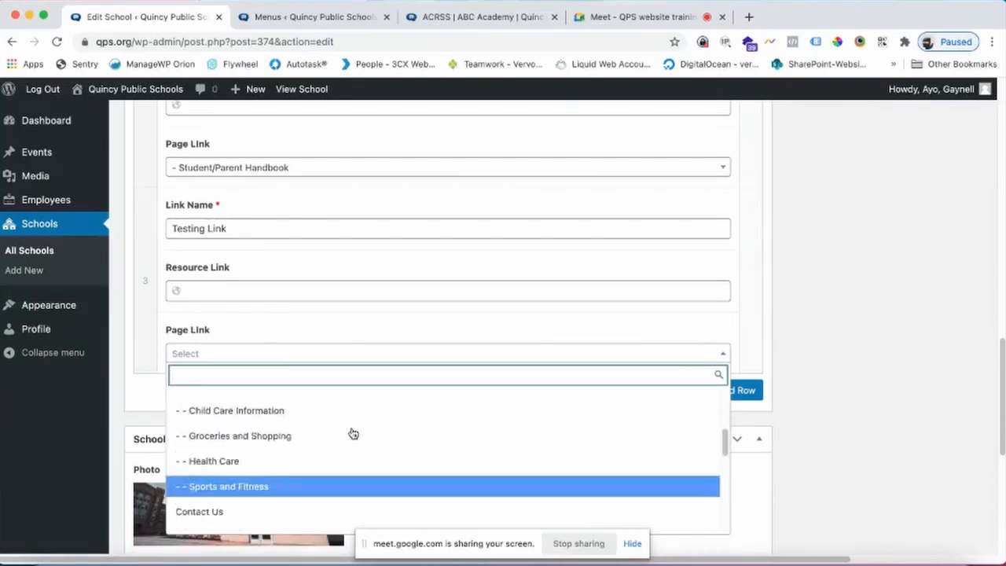
scroll(353, 428, "up", 5)
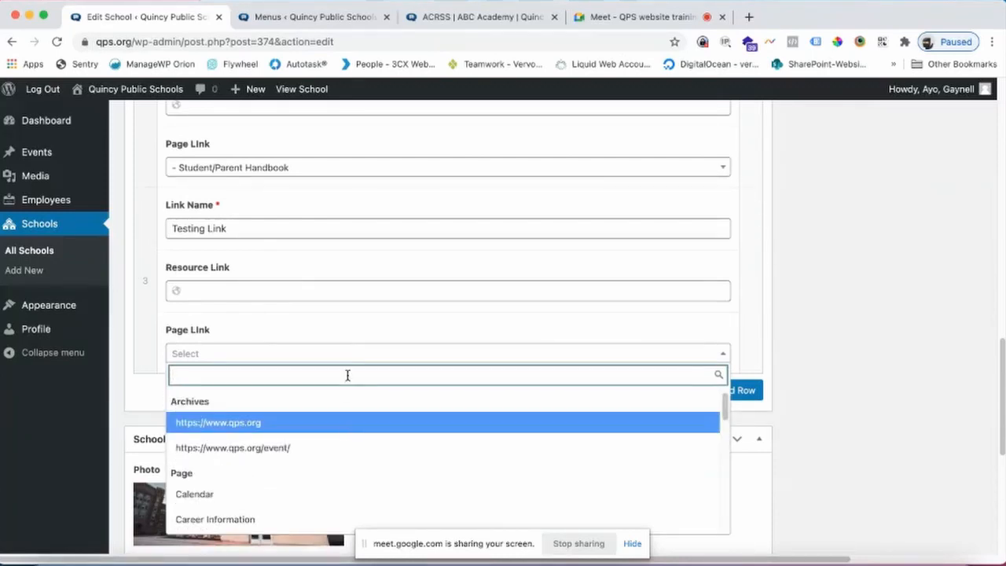
type("con")
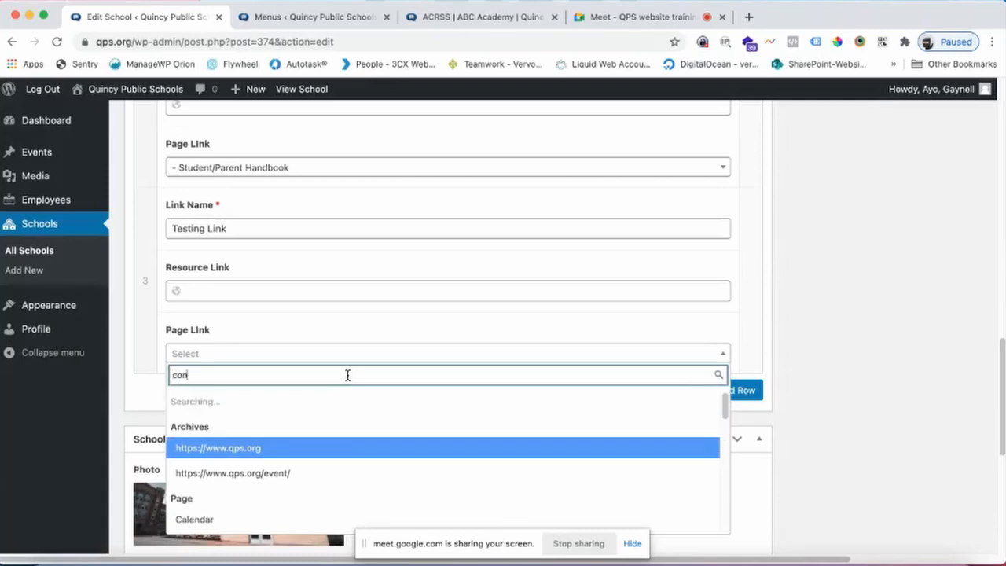
type("tact")
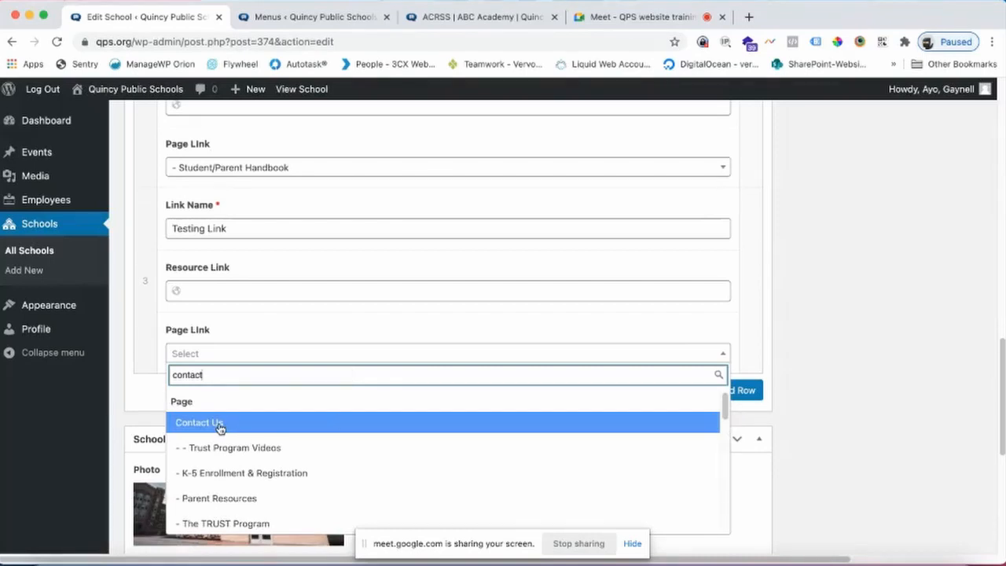
left_click(875, 400)
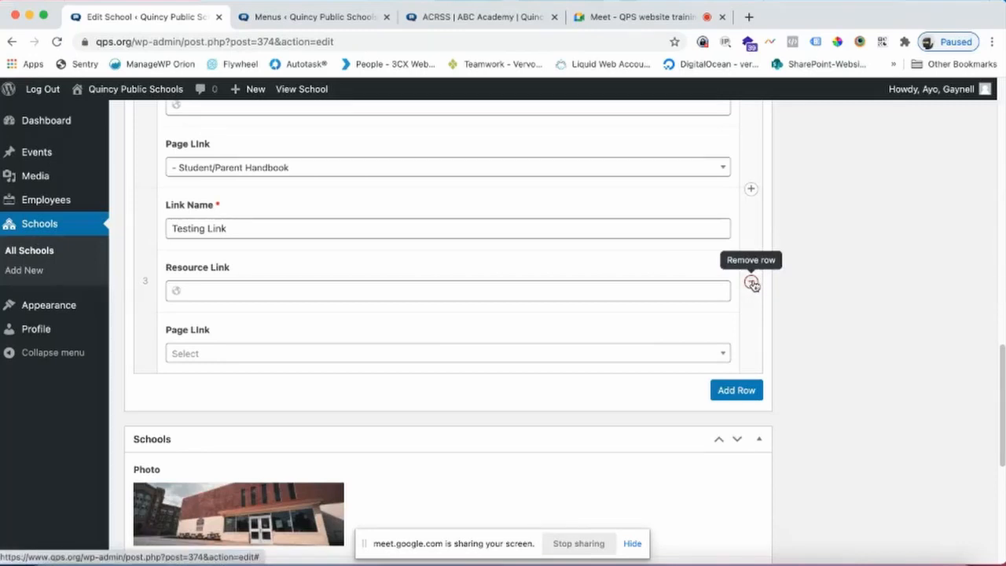
Remove the Testing Link row from the school's Quick Links and confirm the removal
left_click(752, 285)
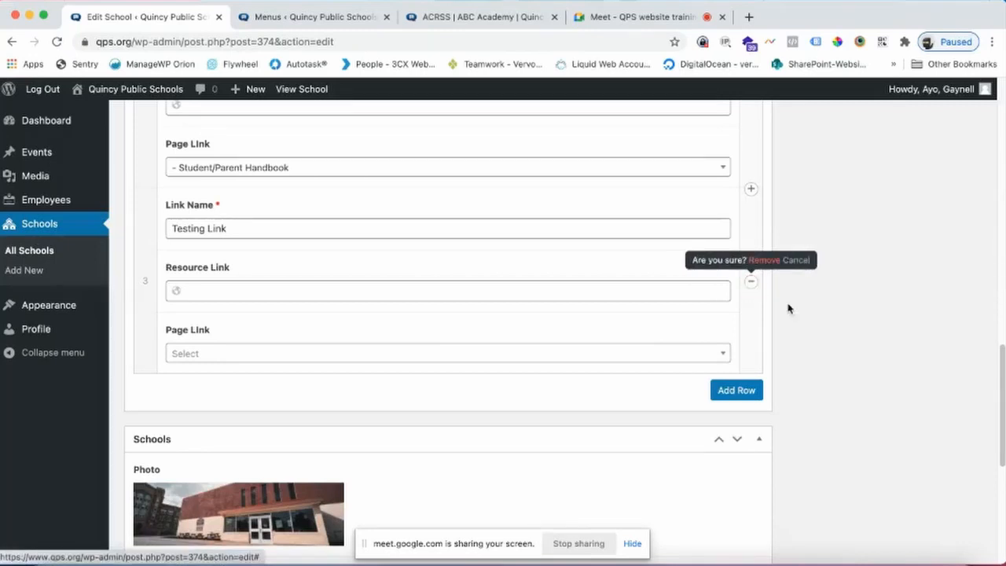
left_click(766, 261)
scroll(813, 318, "up", 5)
scroll(813, 319, "down", 2)
Compare the school's photo, address, phone, fax and administrator fields with the public ACRSS | ABC Academy page, returning to the editor
scroll(813, 318, "down", 5)
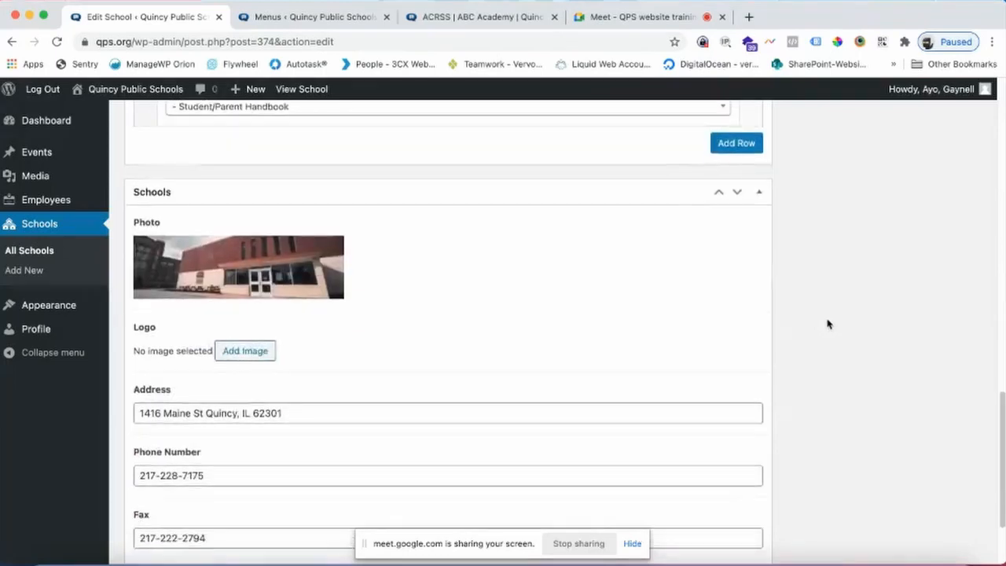
scroll(826, 323, "down", 2)
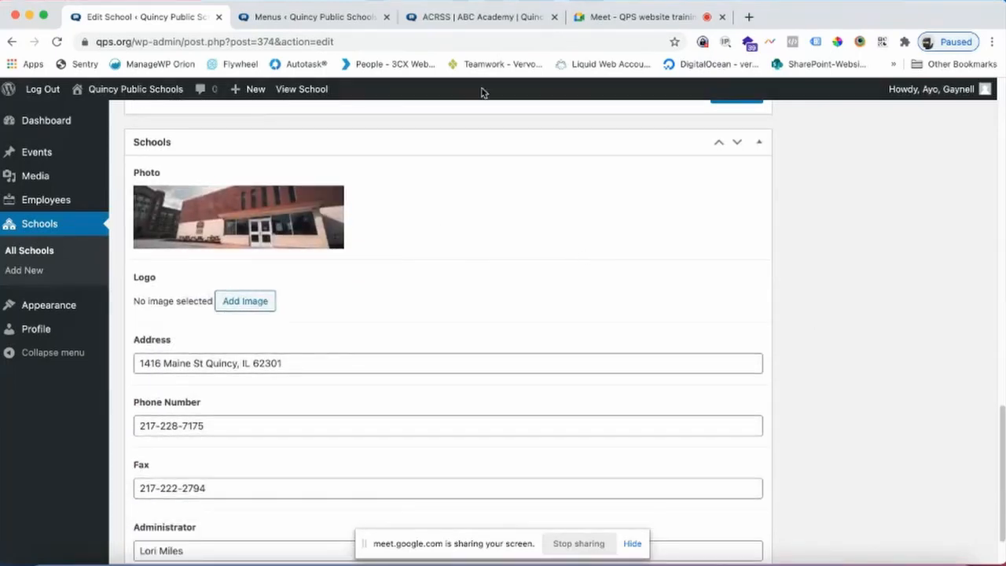
left_click(441, 17)
scroll(162, 197, "up", 3)
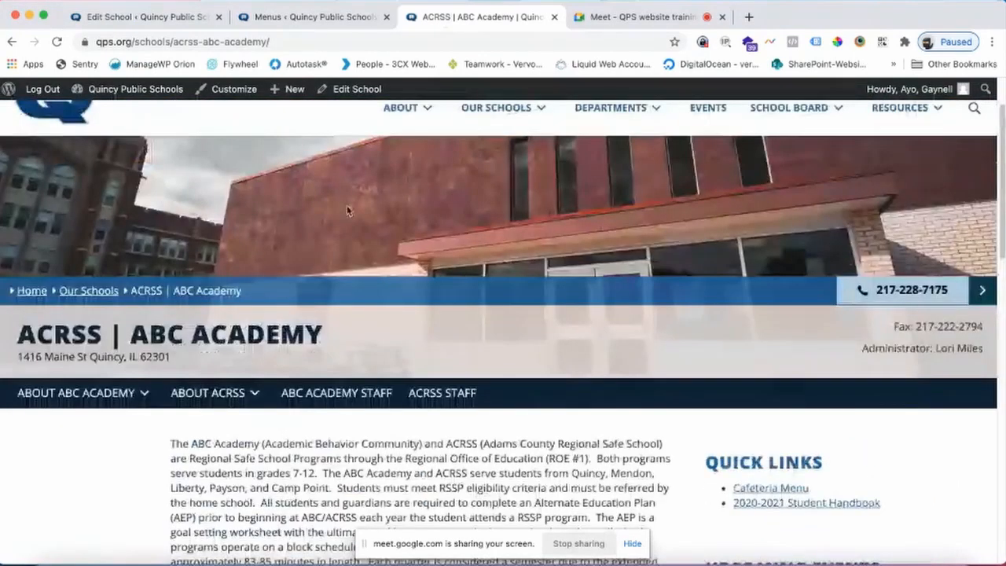
scroll(369, 253, "down", 5)
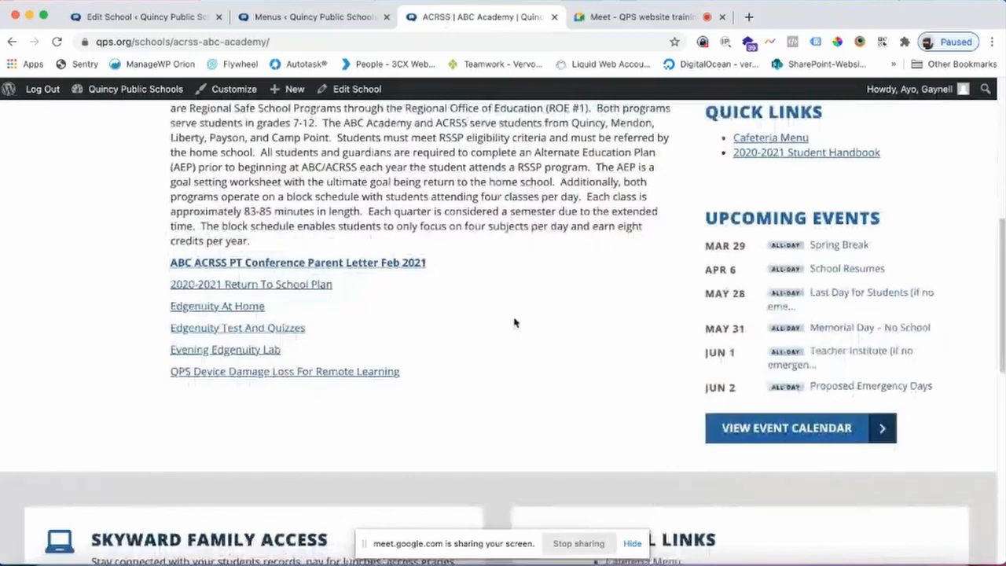
scroll(493, 320, "up", 2)
scroll(493, 319, "up", 2)
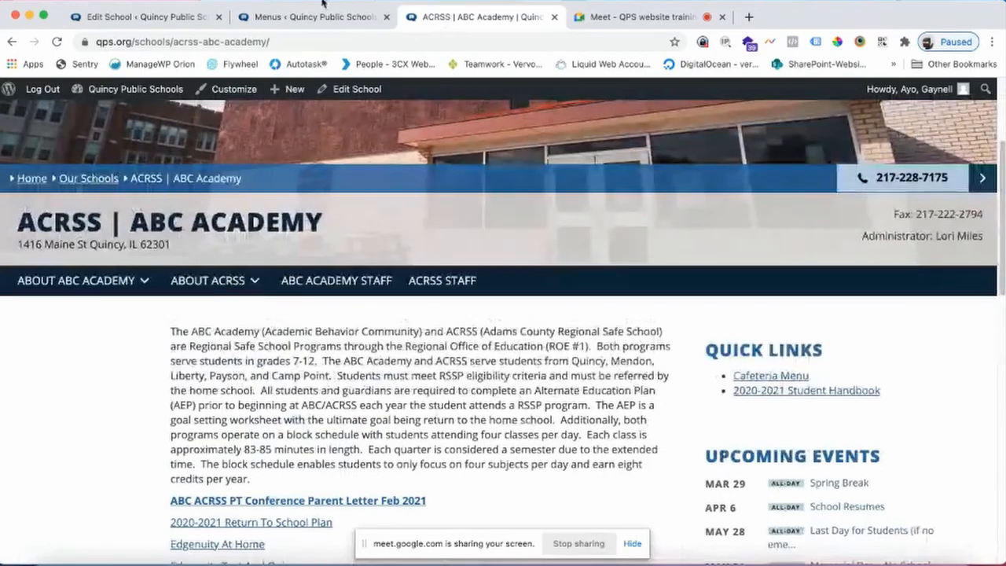
left_click(150, 16)
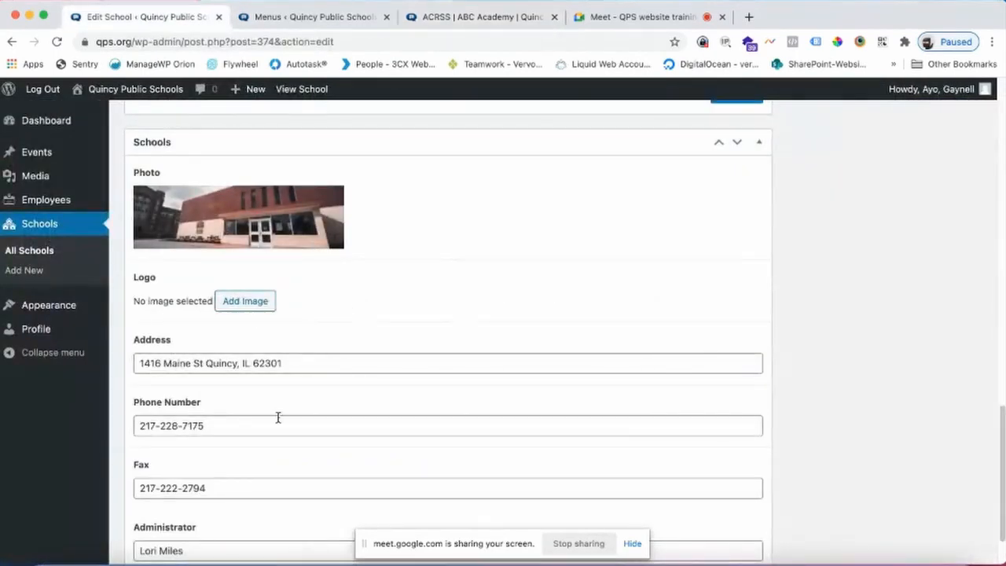
scroll(214, 493, "down", 1)
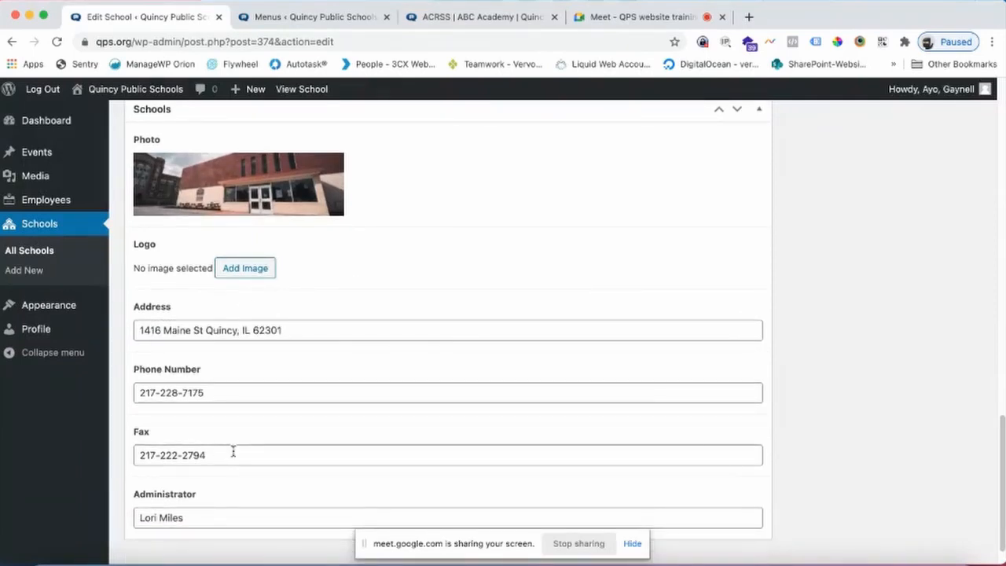
Remove the school's current photo and open the ABC-ACRSS media folder for choosing a replacement image
scroll(321, 258, "up", 1)
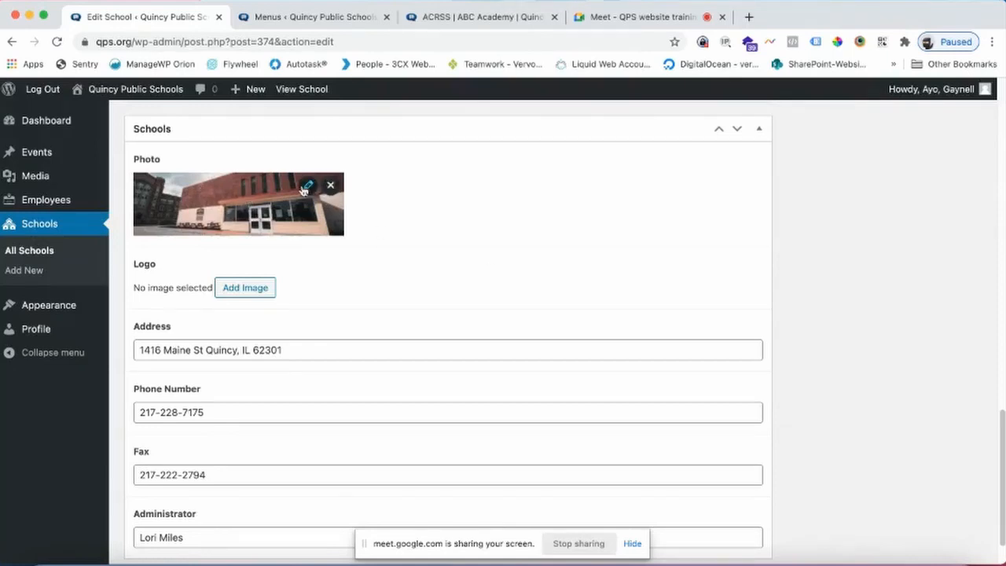
left_click(330, 190)
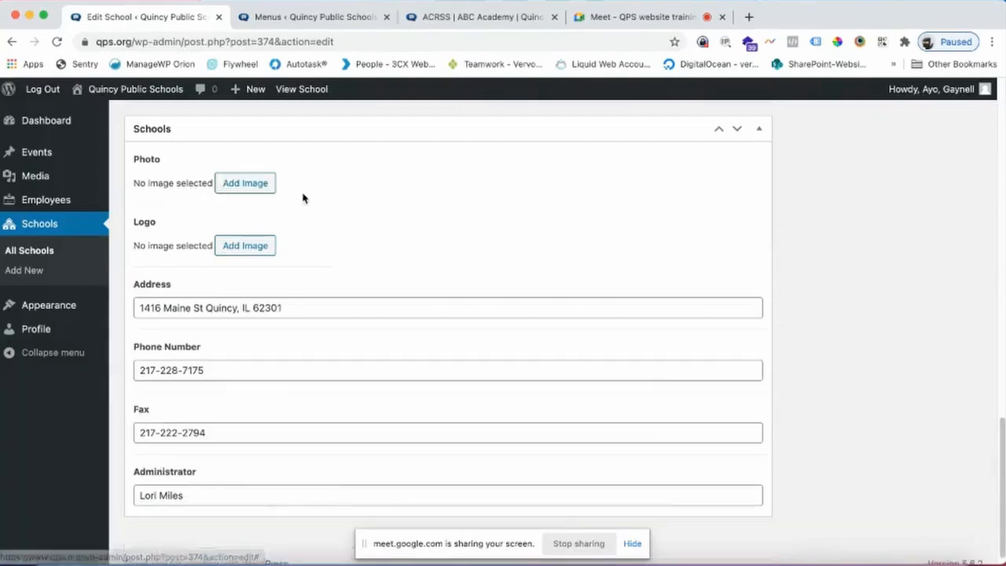
left_click(247, 185)
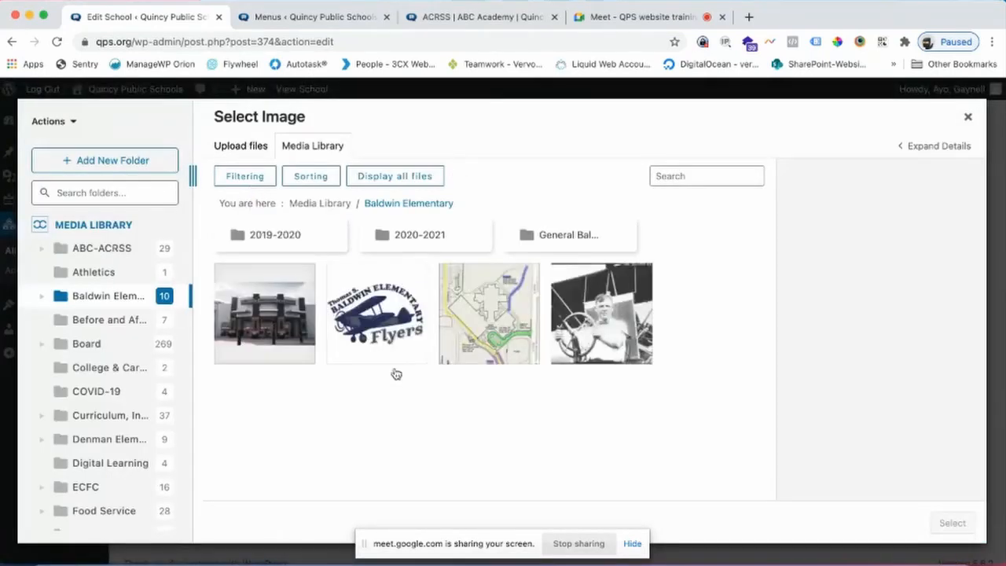
left_click(92, 250)
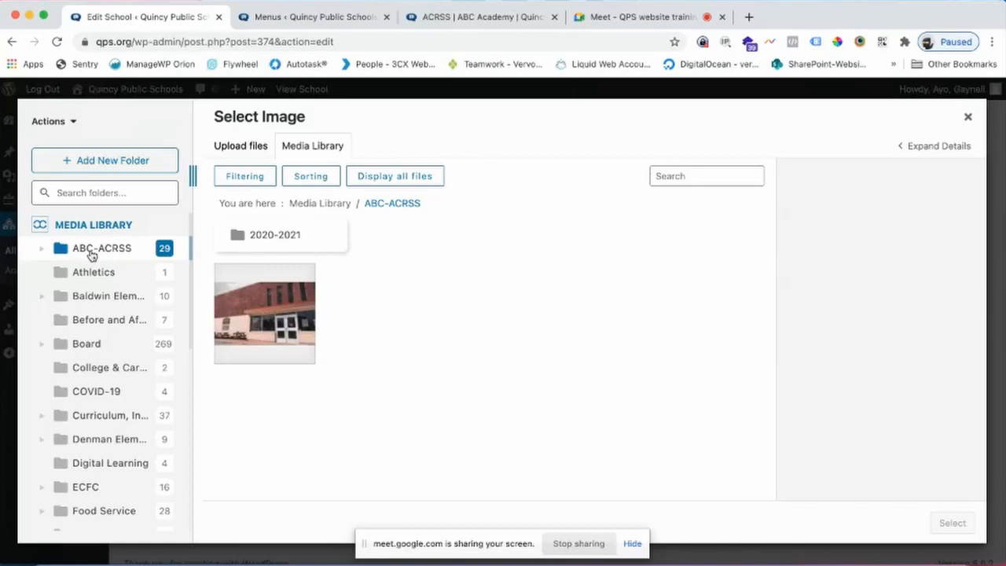
Check the upload option for the ABC-ACRSS folder and select the existing ACRSS-ABC-Academy.jpg image in the library
mouse_move(283, 321)
left_click(244, 149)
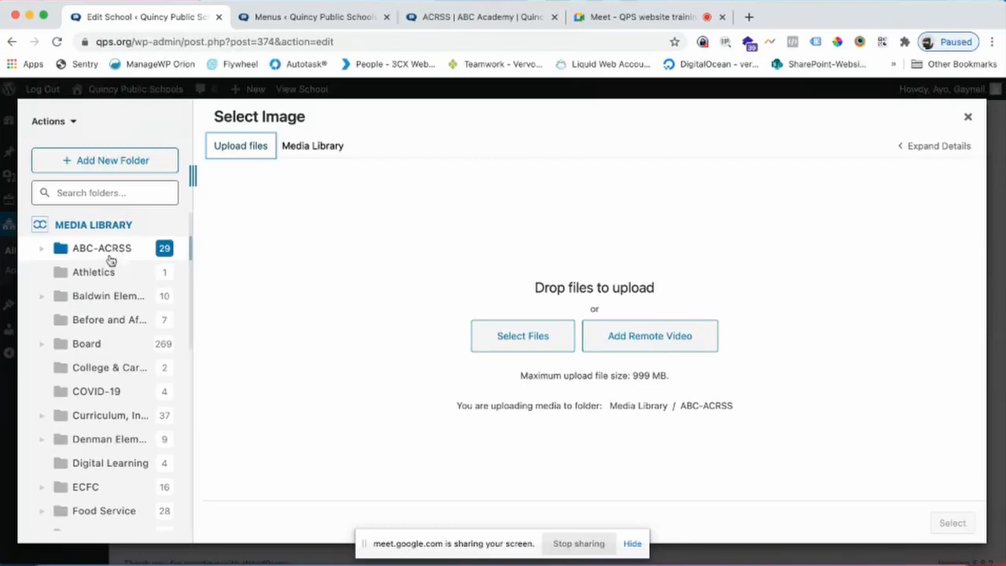
left_click(312, 146)
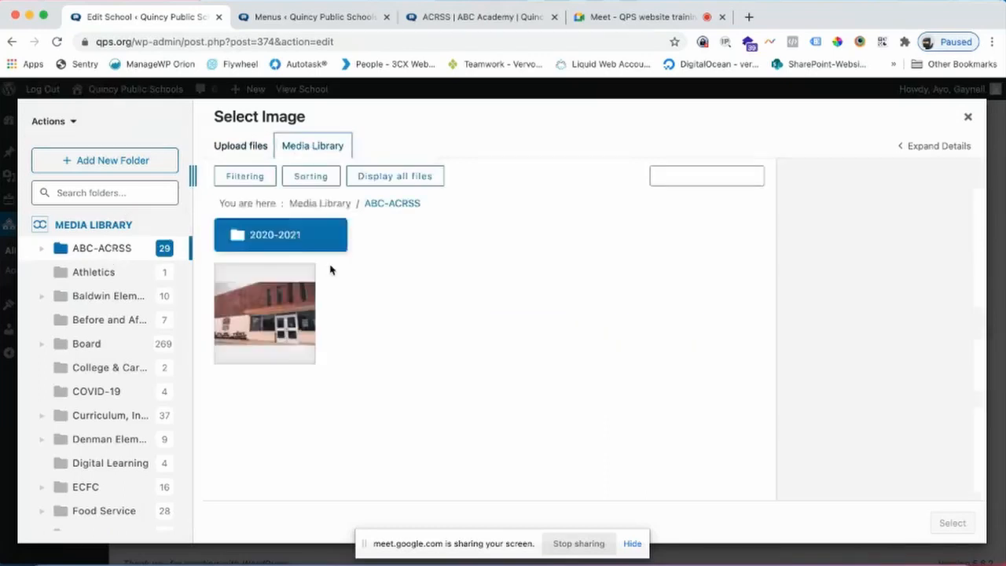
left_click(284, 305)
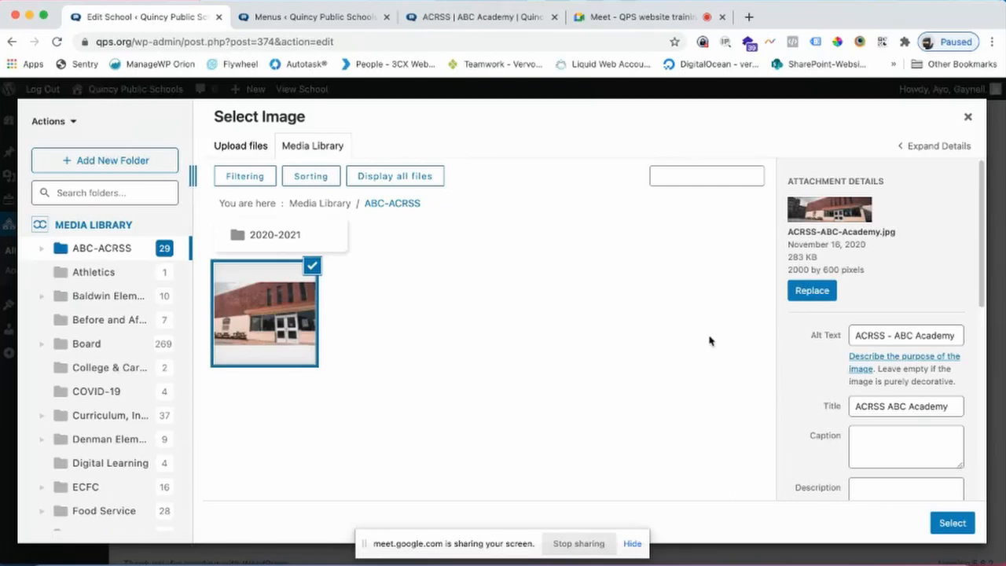
Review the selected image's alt text and set the image as the school's photo
left_click_drag(856, 339, 970, 340)
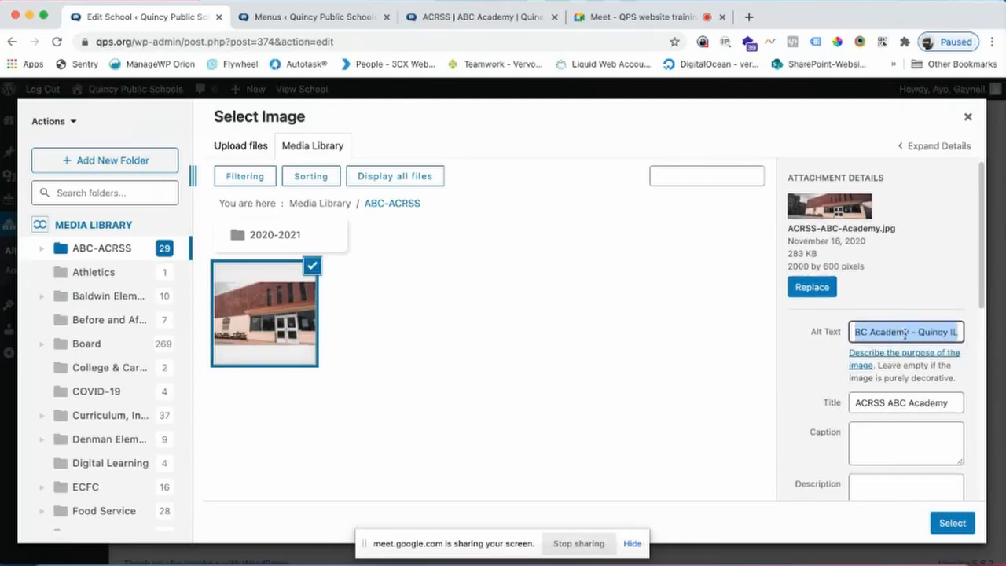
left_click(956, 332)
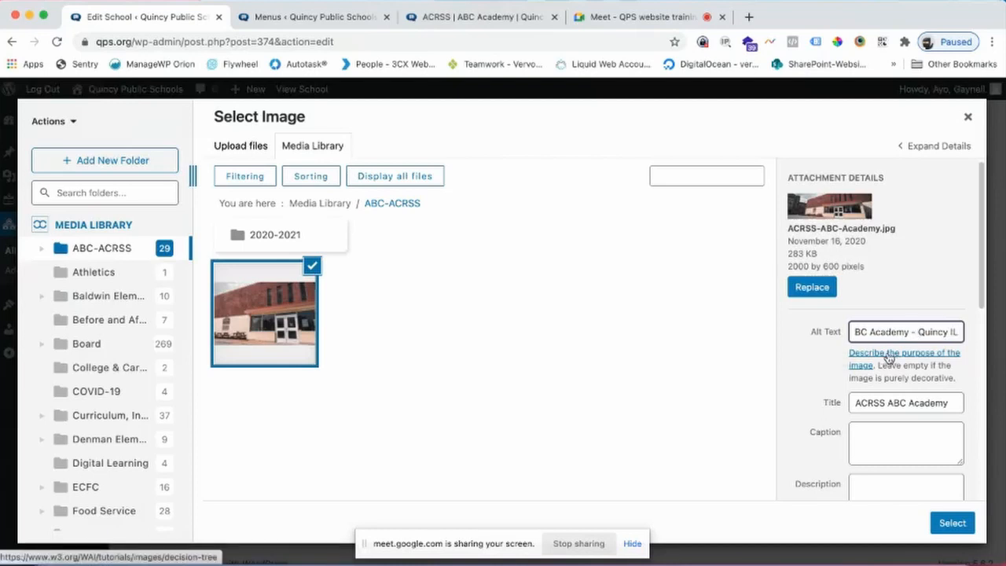
left_click_drag(916, 331, 849, 331)
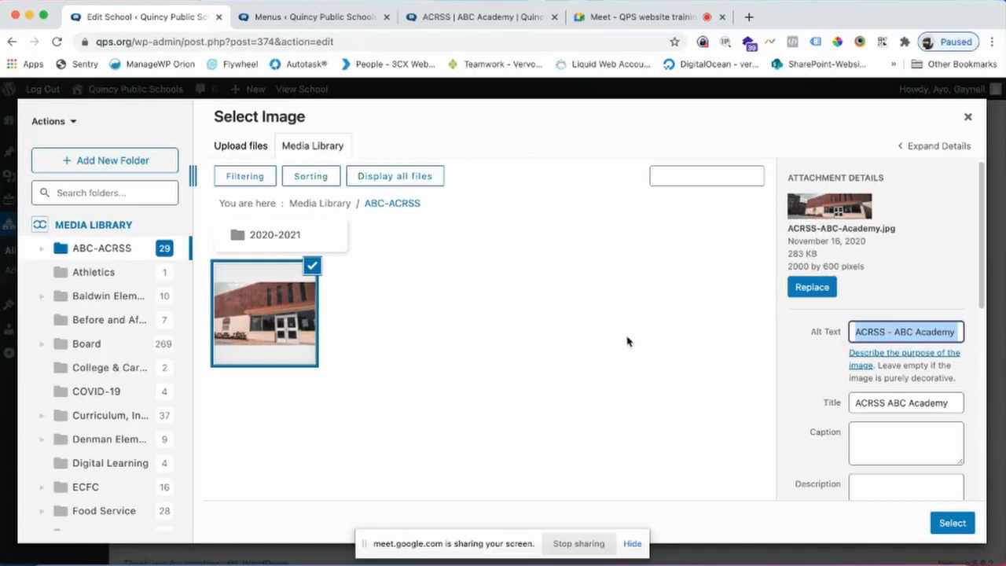
left_click(951, 523)
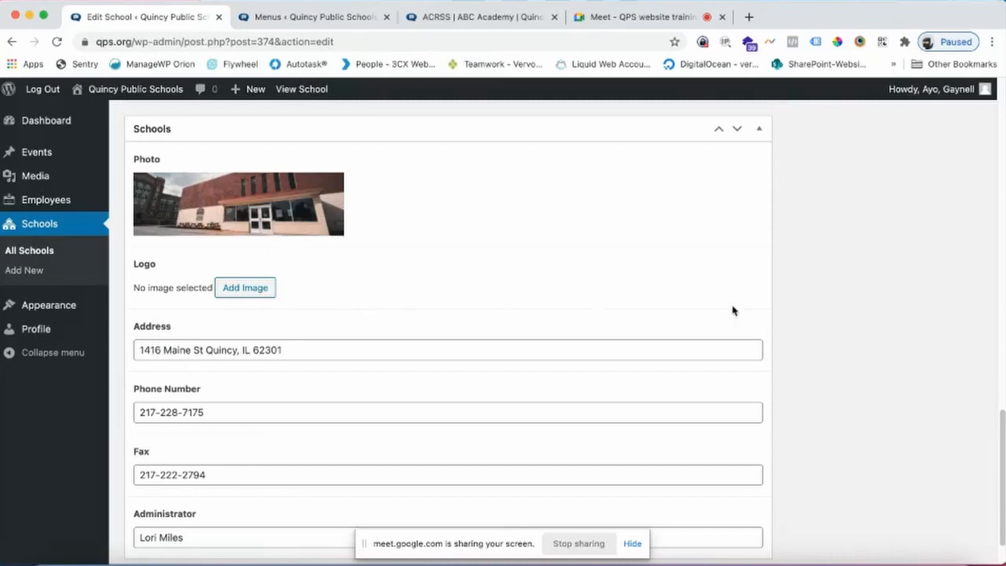
Examine the ACRSS | ABC Academy editor's Quick Links, navigation menu, page content and publishing settings
scroll(731, 310, "down", 2)
scroll(819, 318, "up", 5)
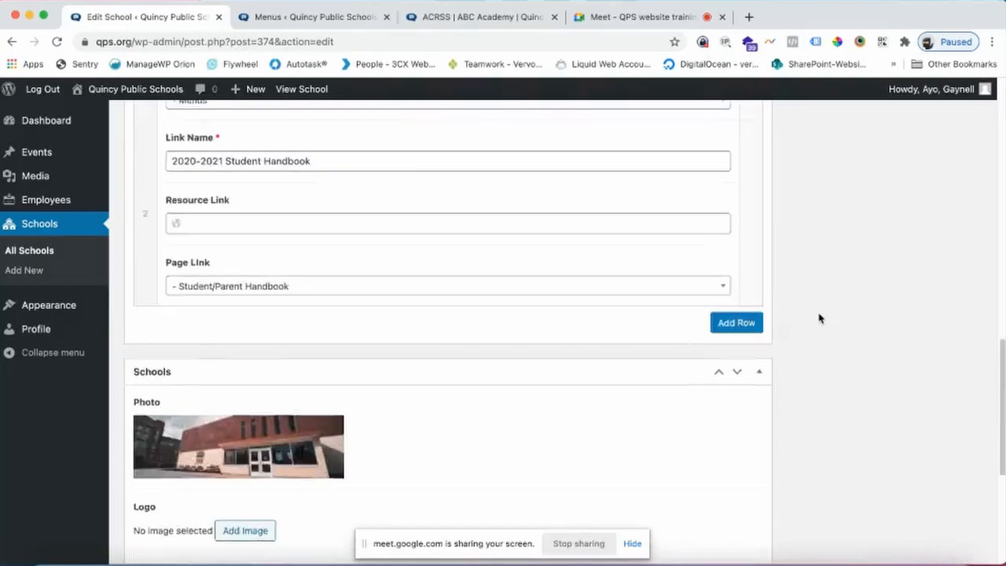
scroll(819, 317, "up", 5)
scroll(815, 319, "down", 3)
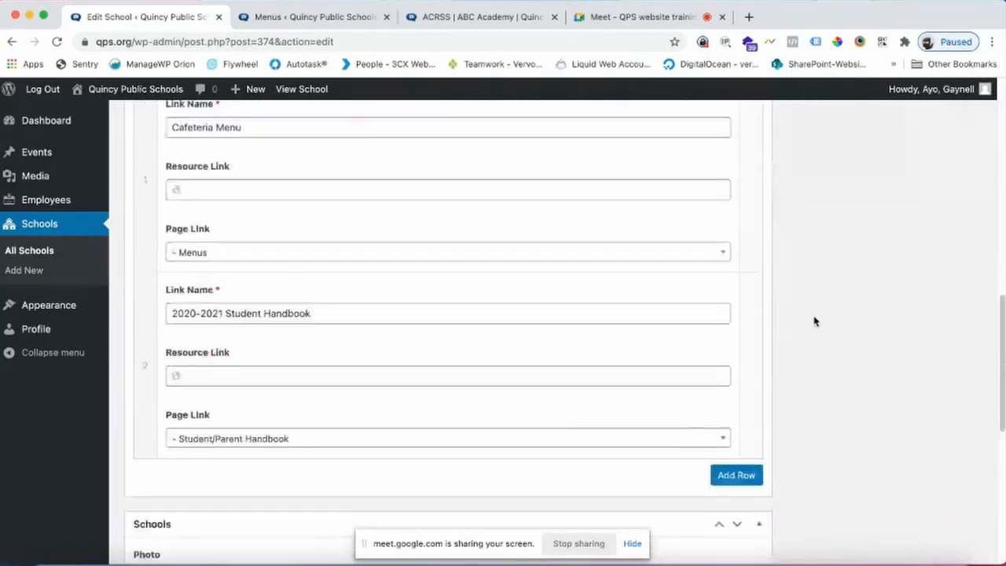
scroll(813, 321, "down", 2)
scroll(812, 321, "up", 6)
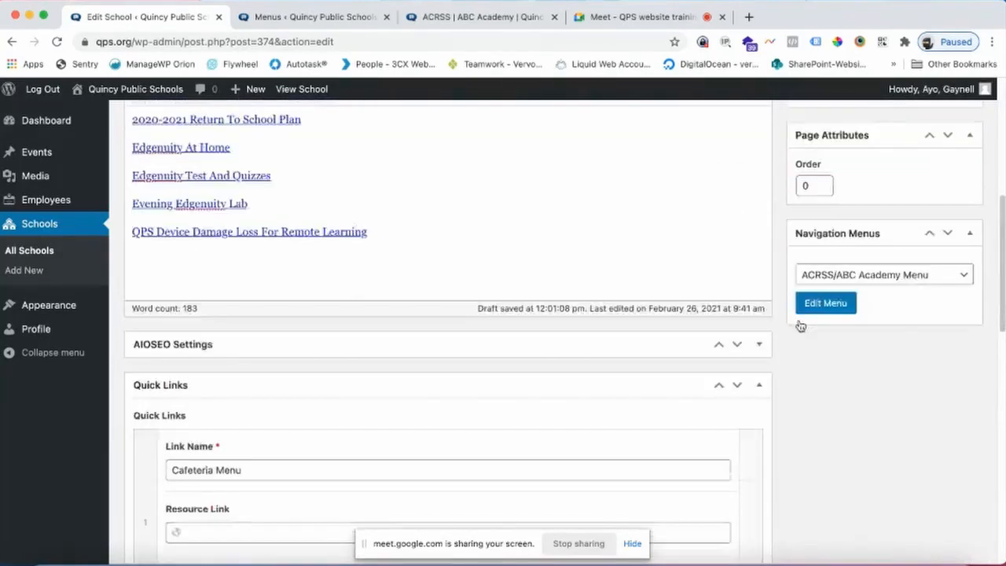
scroll(798, 327, "up", 5)
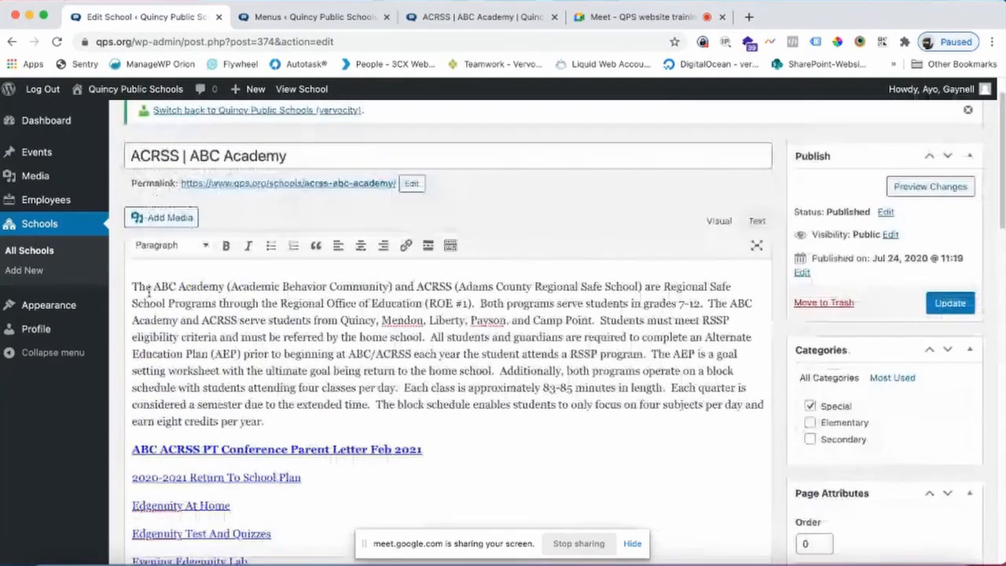
scroll(772, 374, "up", 1)
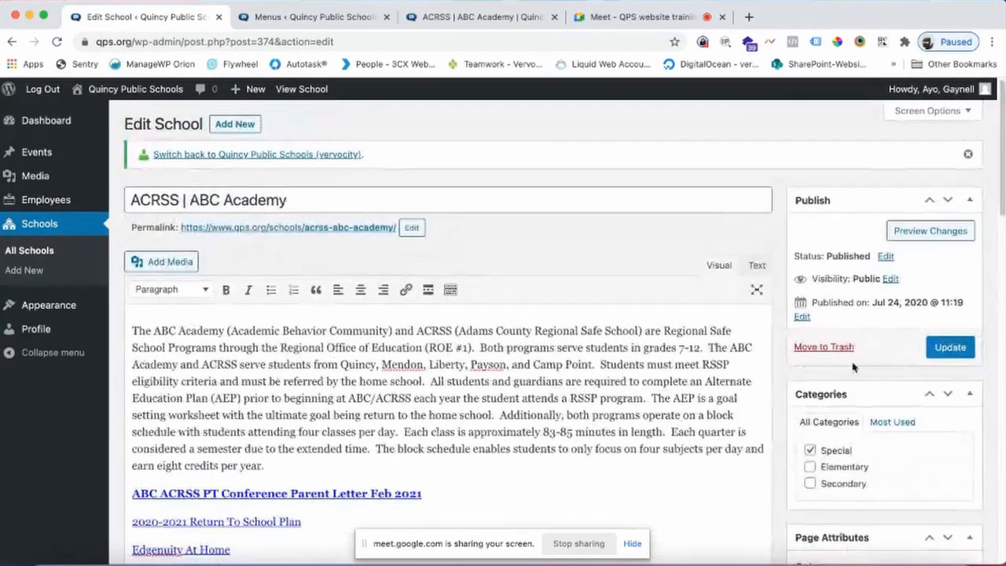
scroll(895, 362, "down", 1)
scroll(894, 363, "down", 2)
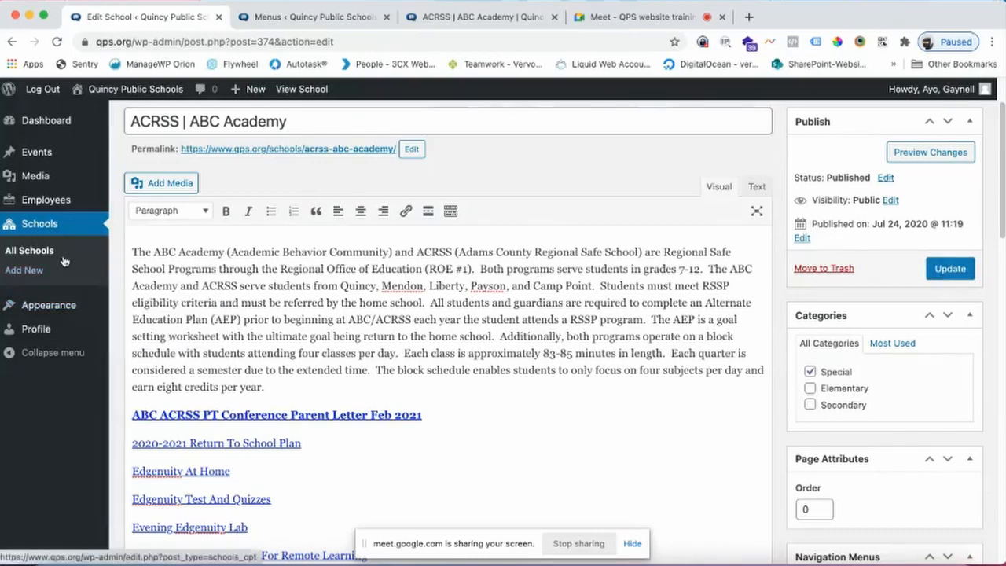
Return to the list of all schools and open the About ABC Academy subpage for editing
left_click(31, 225)
left_click(564, 227)
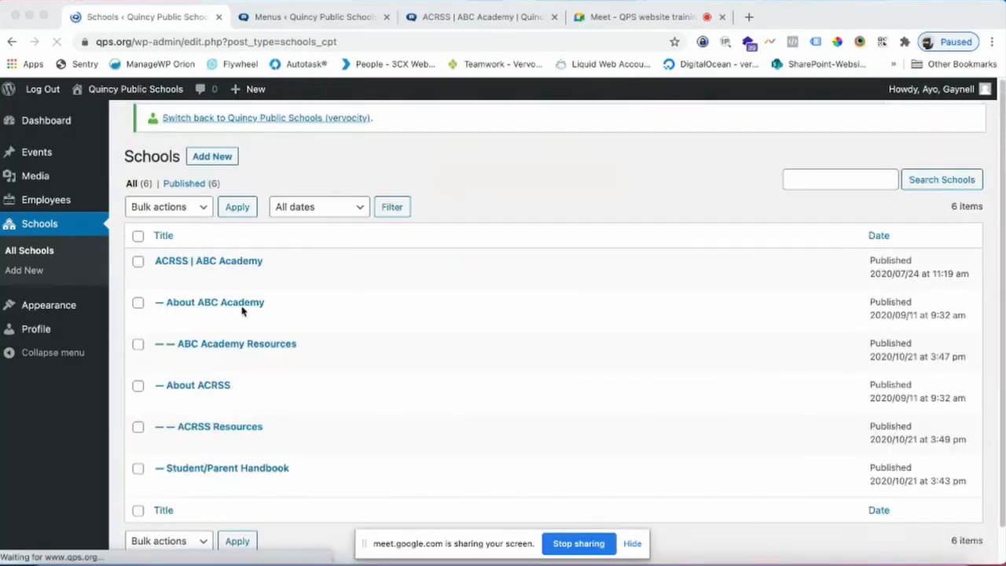
scroll(311, 312, "down", 2)
left_click(216, 267)
left_click(216, 267)
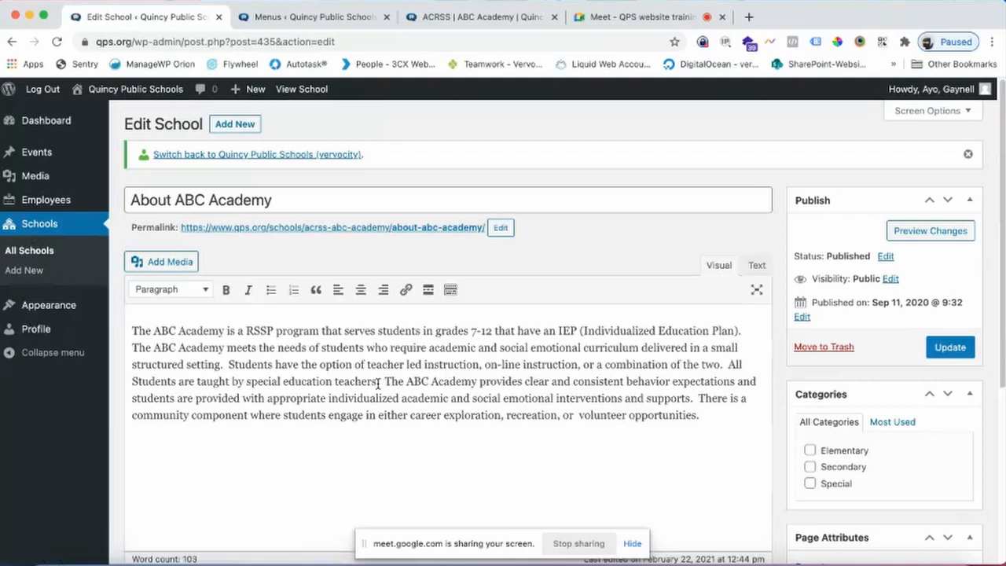
Examine the About ABC Academy page's content, categories, parent page and navigation menu settings
scroll(378, 384, "down", 8)
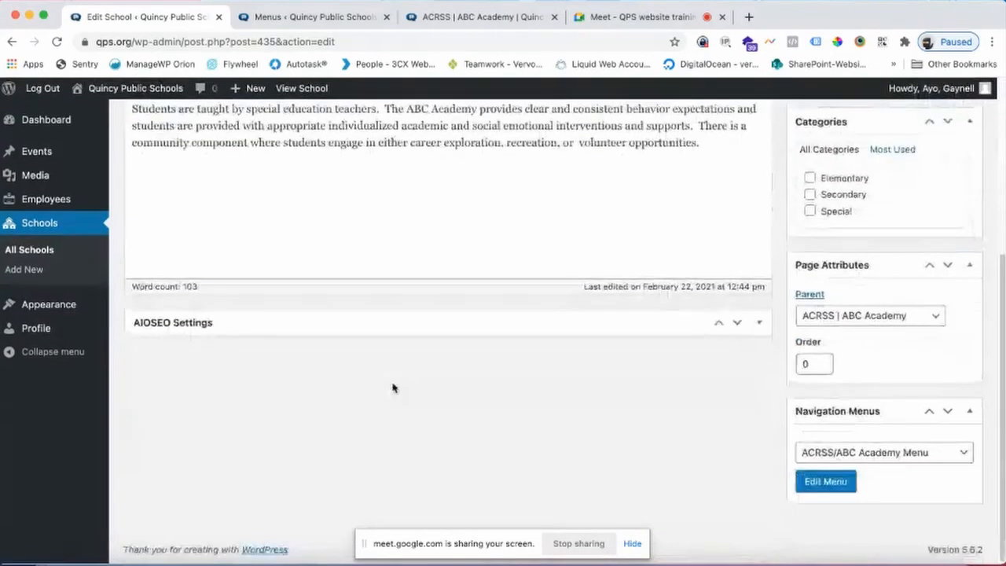
scroll(482, 422, "up", 1)
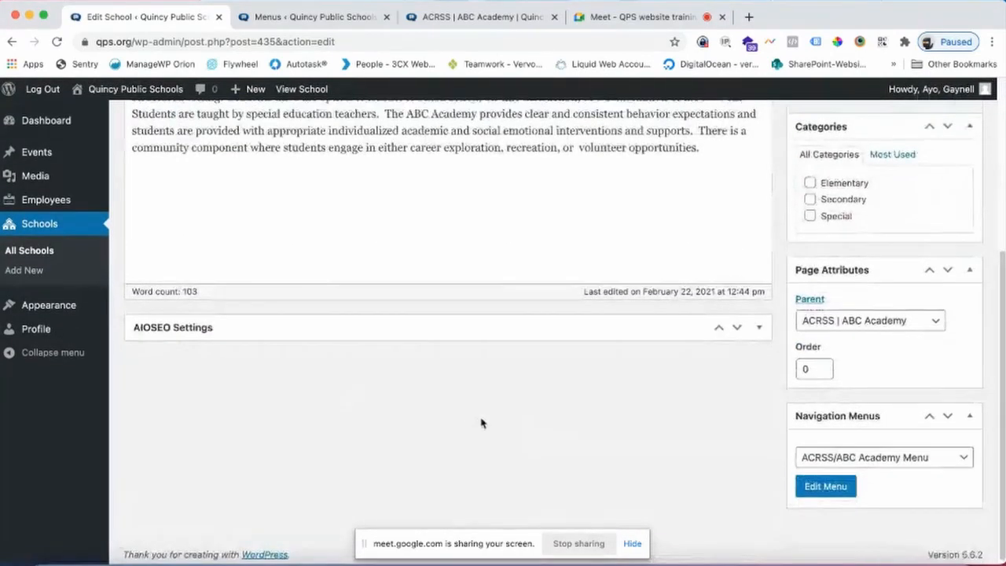
scroll(481, 422, "up", 4)
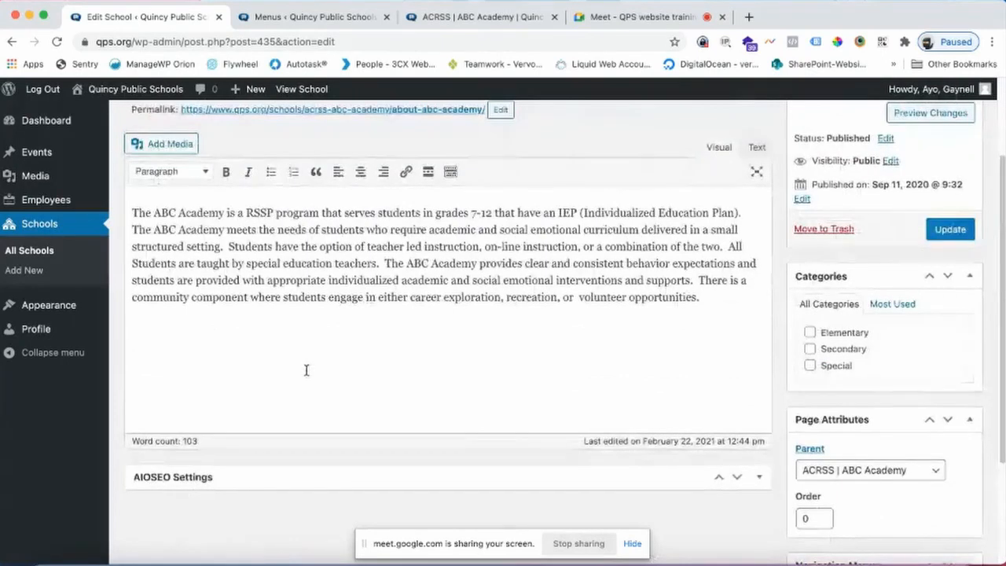
scroll(307, 370, "up", 3)
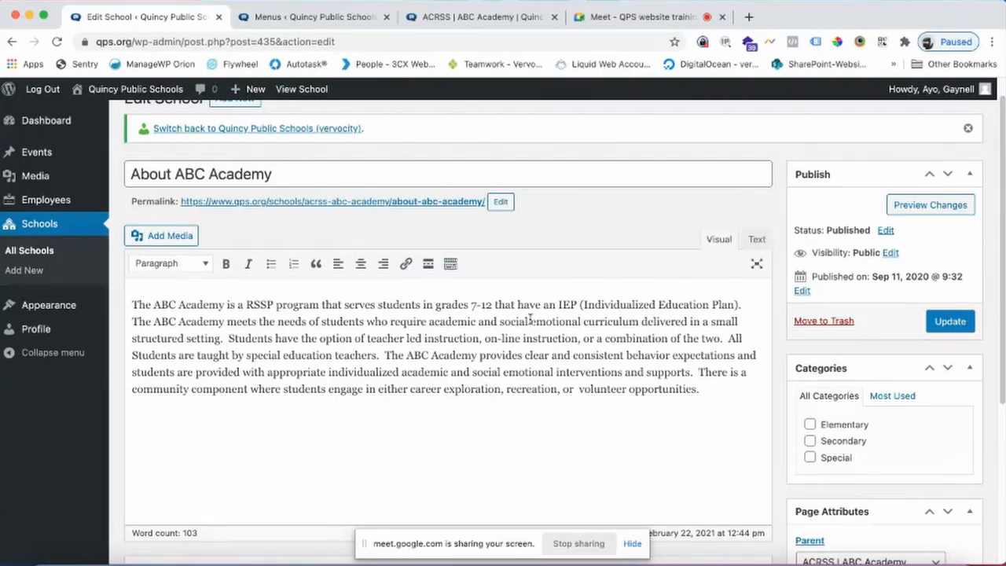
scroll(517, 357, "down", 1)
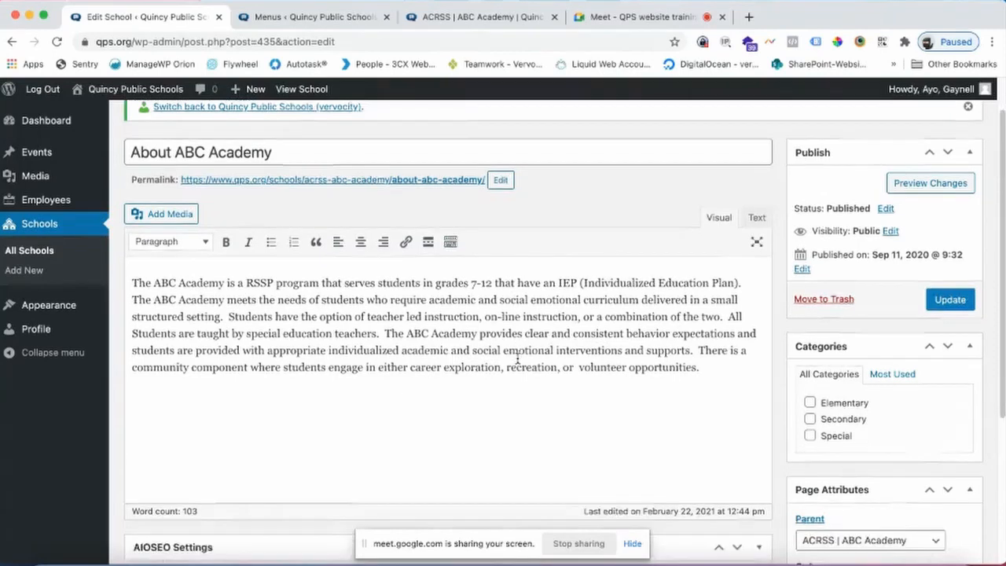
scroll(472, 355, "up", 2)
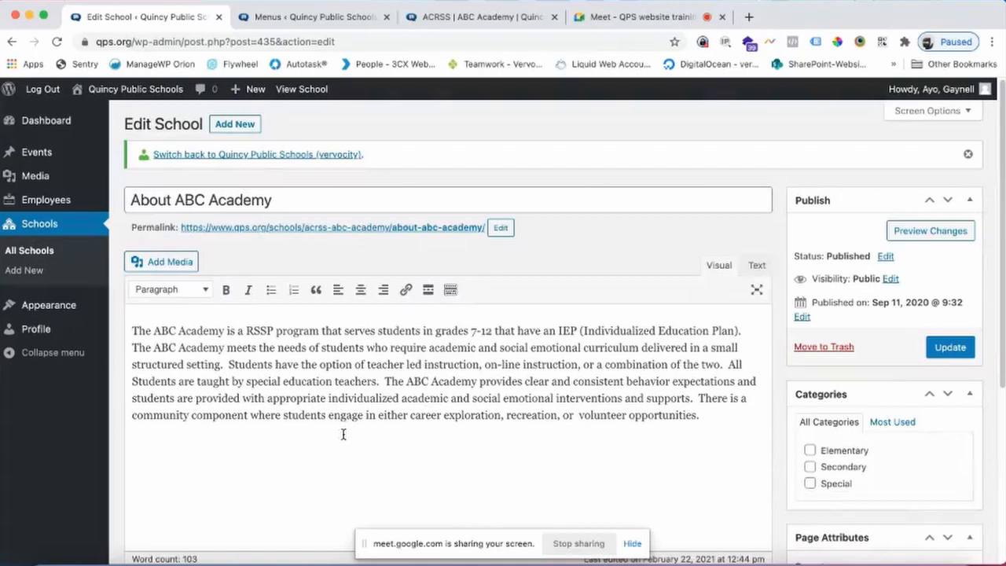
scroll(645, 458, "down", 2)
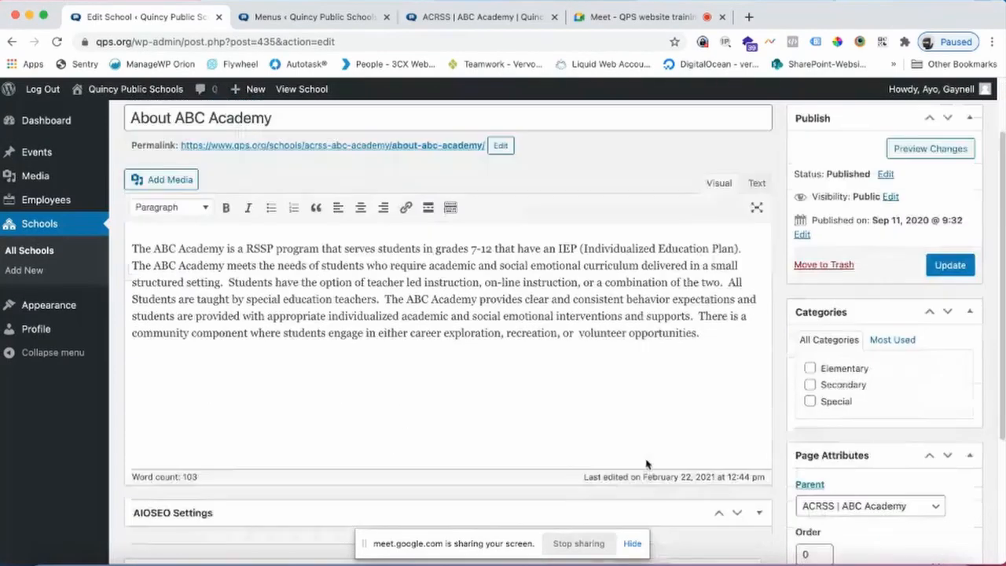
scroll(398, 338, "up", 2)
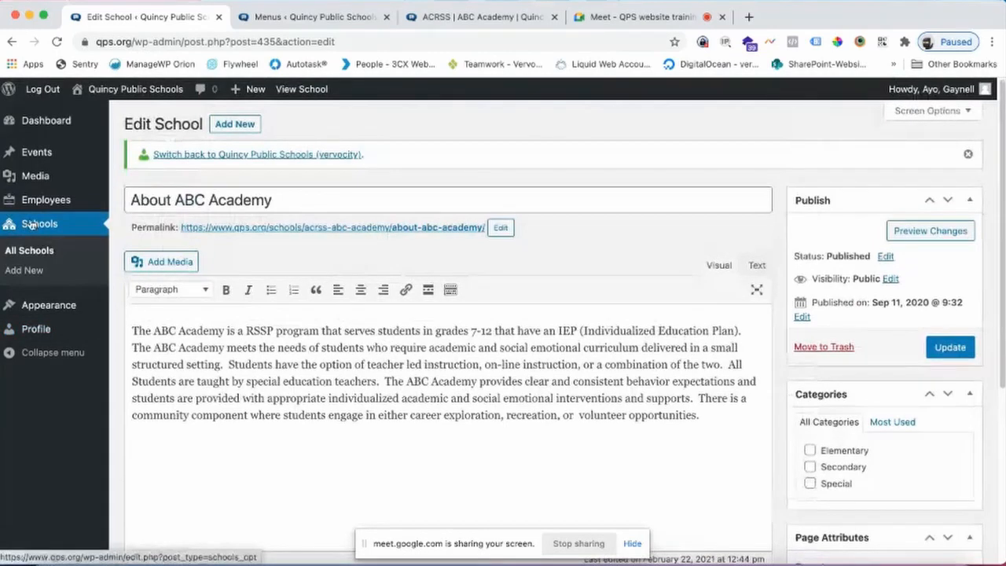
Return to the list of all schools and start a new school page titled "Testing Page"
left_click(36, 229)
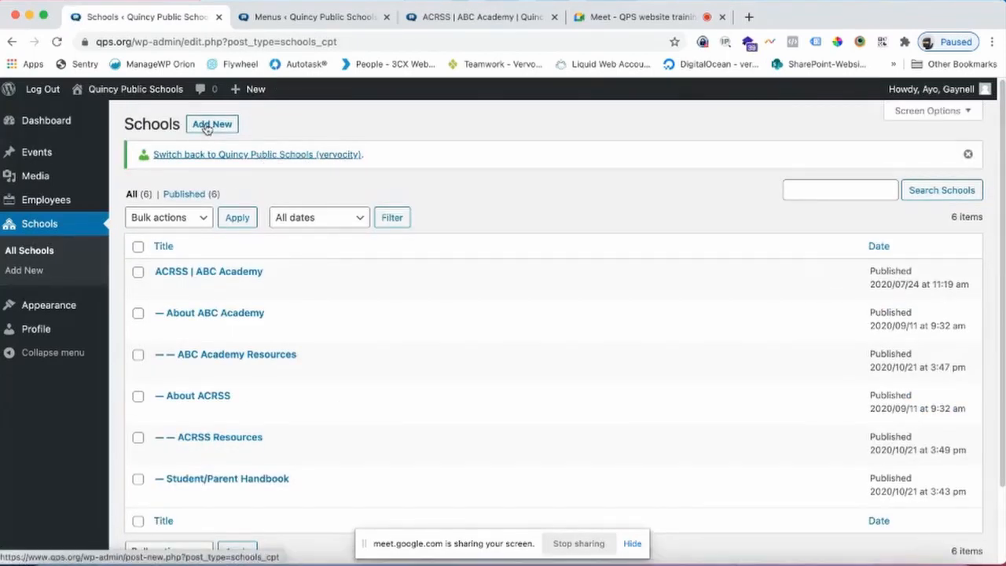
left_click(215, 126)
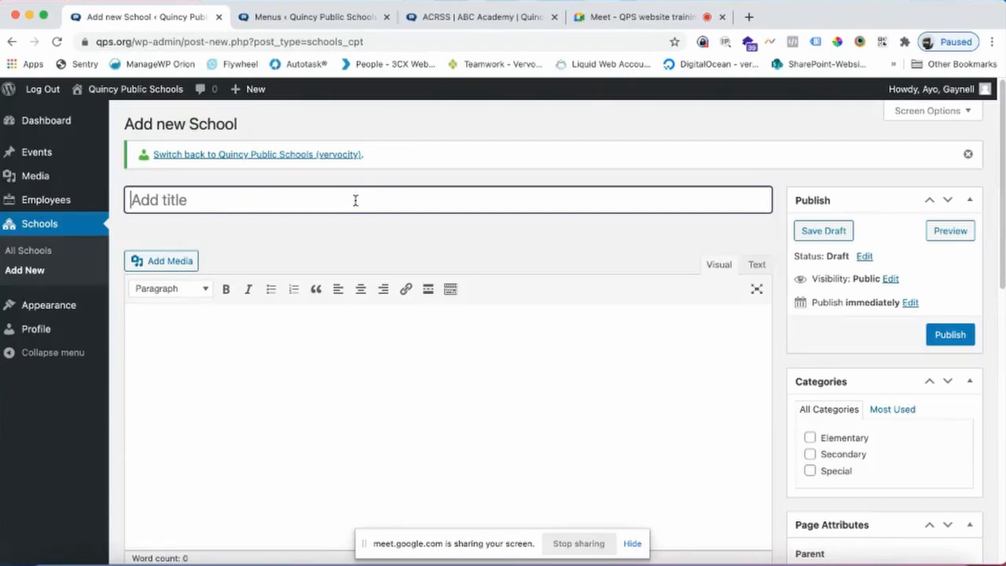
type("Testing Page")
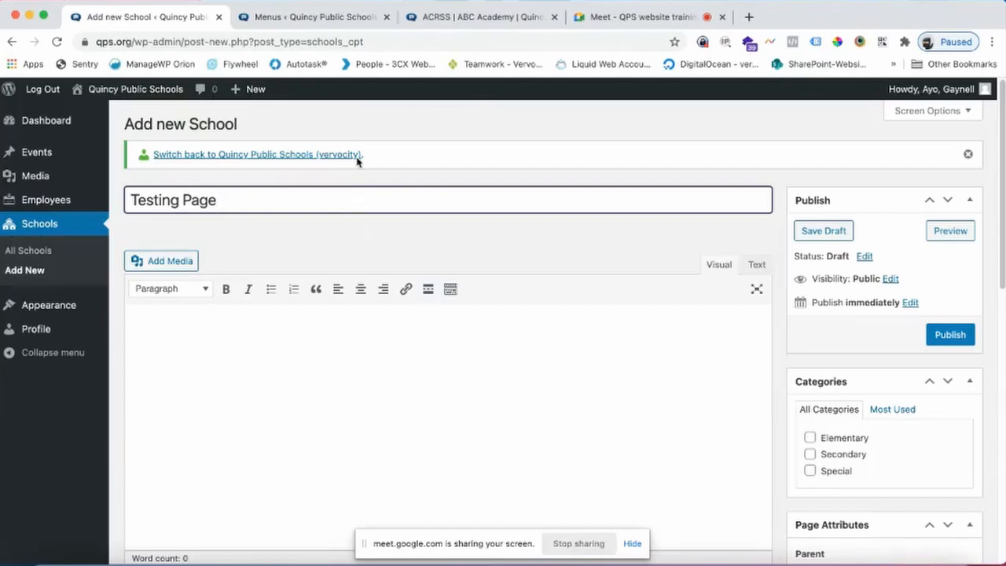
Compare the live ACRSS | ABC Academy page's navigation submenus with the new page's content, category and parent settings
left_click(431, 21)
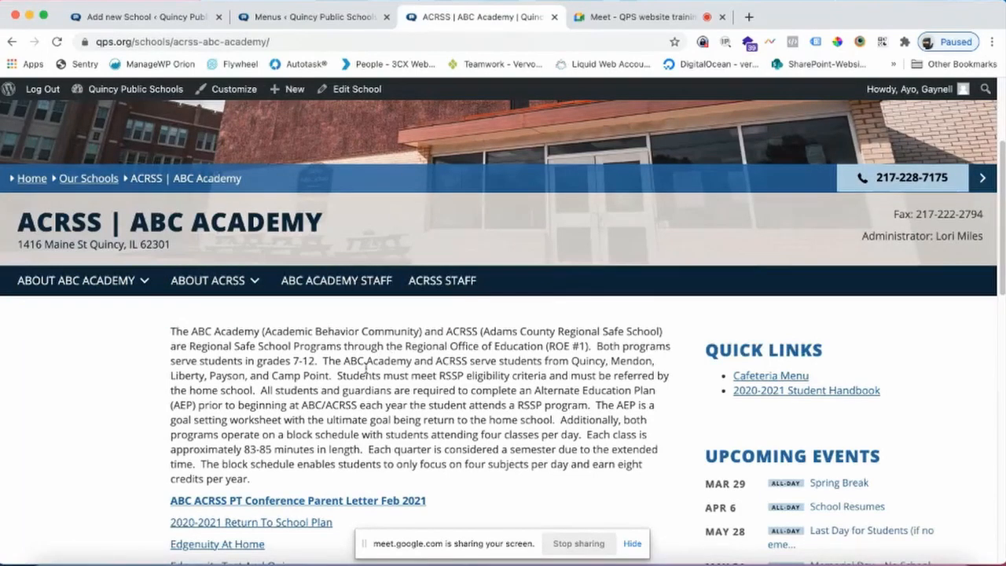
mouse_move(140, 288)
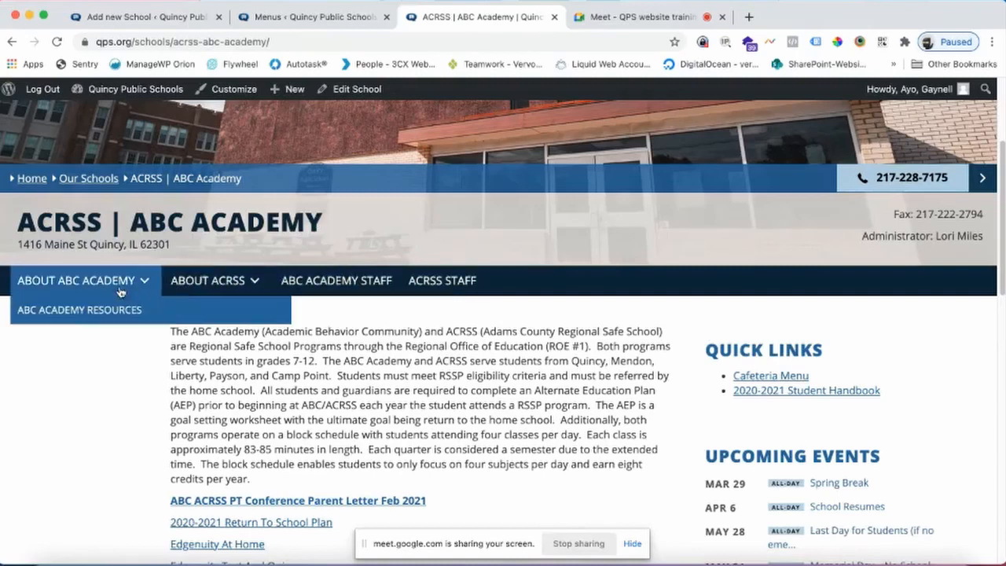
left_click(148, 17)
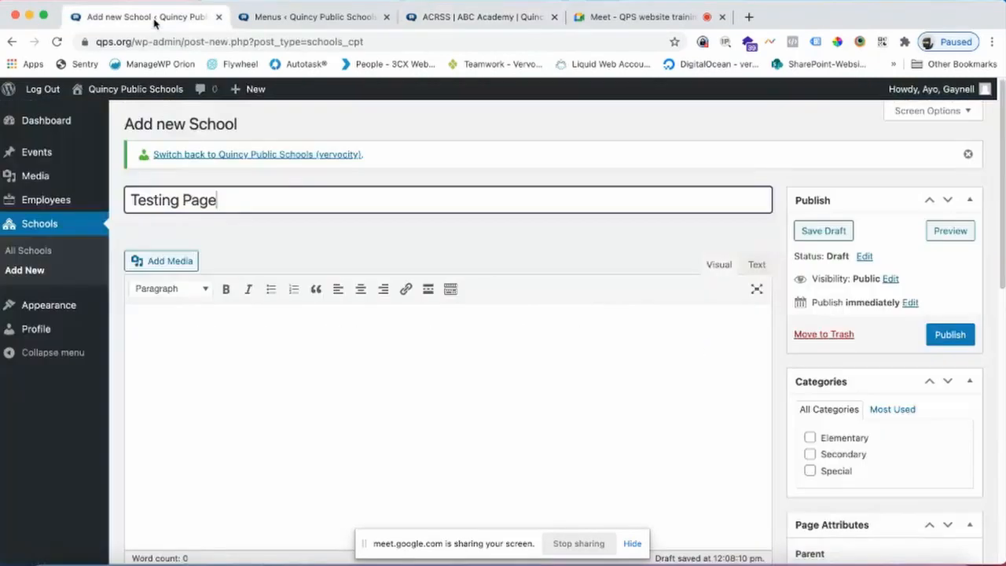
left_click(228, 371)
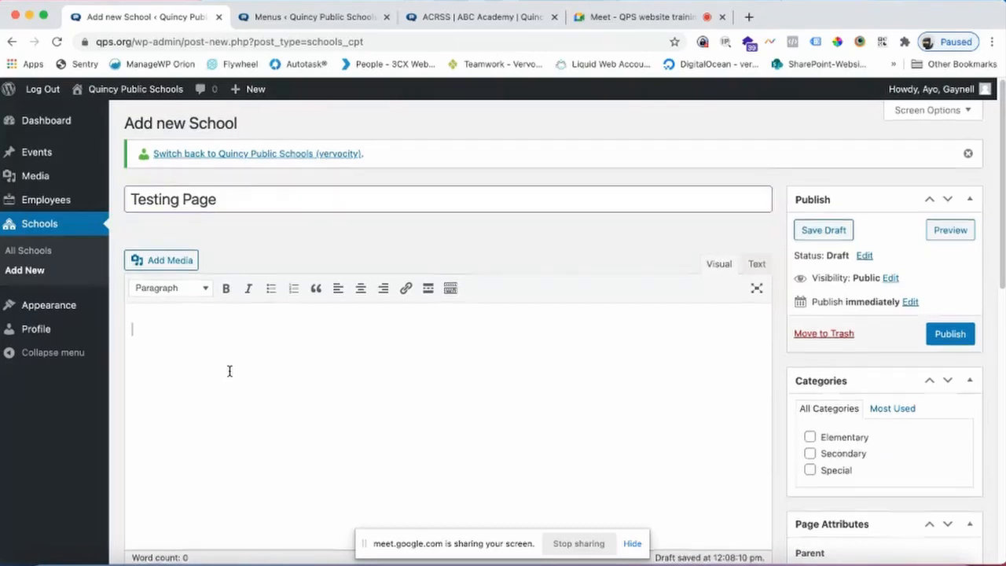
scroll(259, 373, "down", 2)
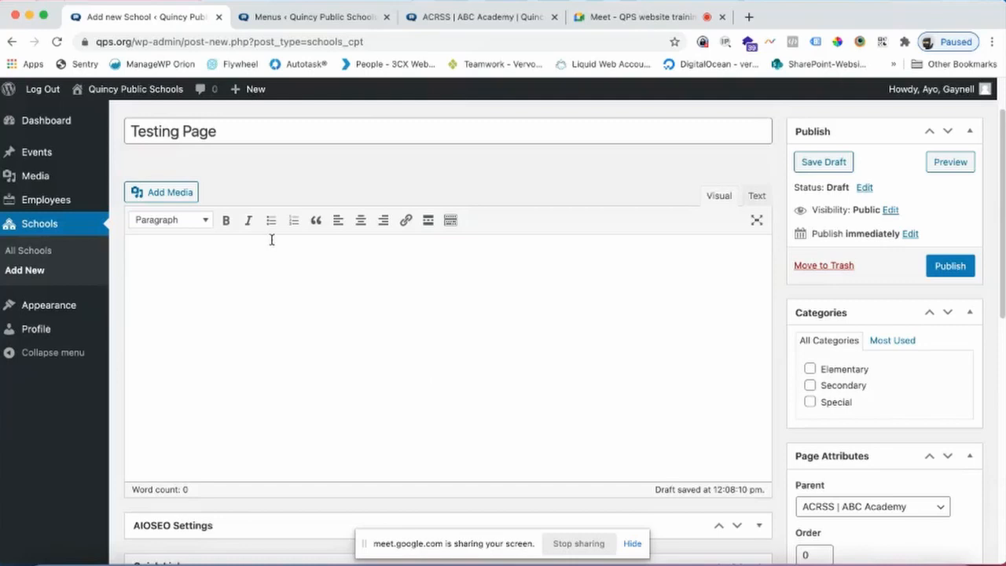
scroll(334, 323, "down", 1)
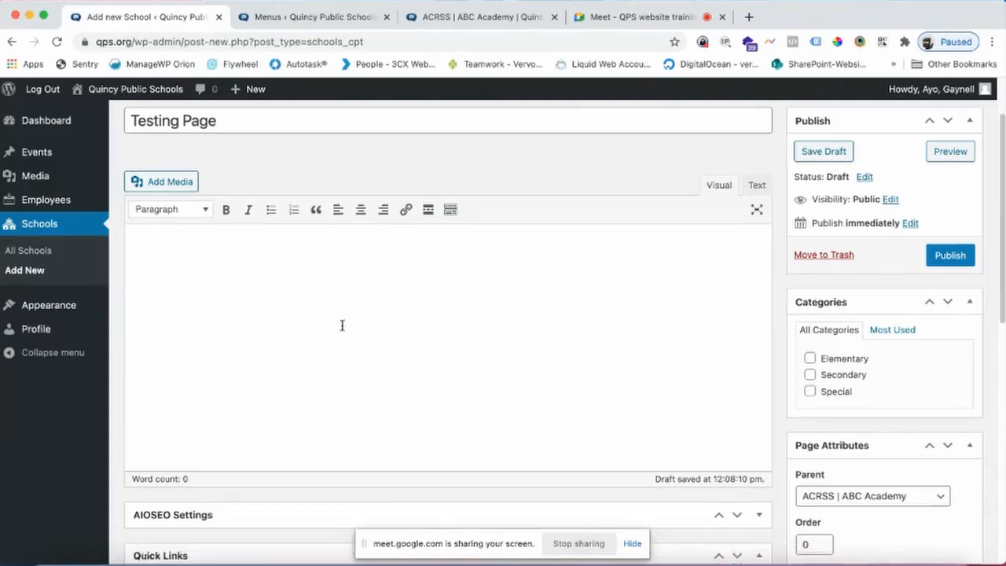
scroll(342, 326, "up", 2)
scroll(342, 325, "up", 1)
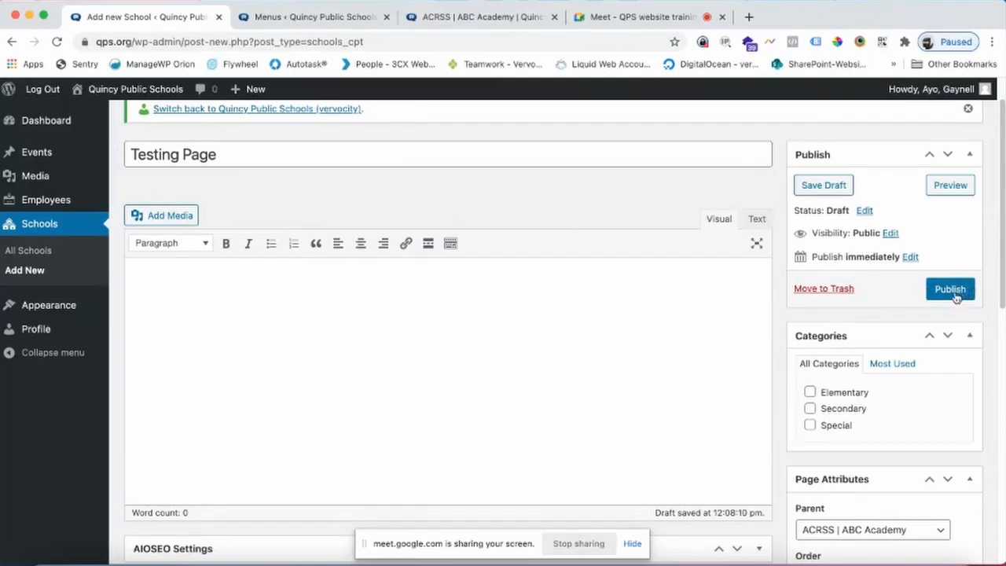
left_click(453, 18)
mouse_move(233, 284)
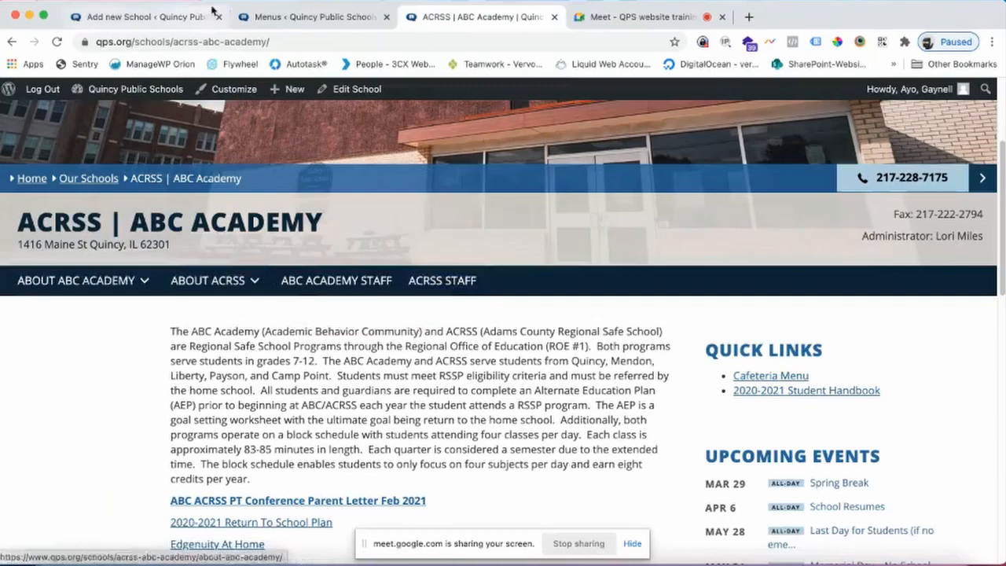
left_click(173, 17)
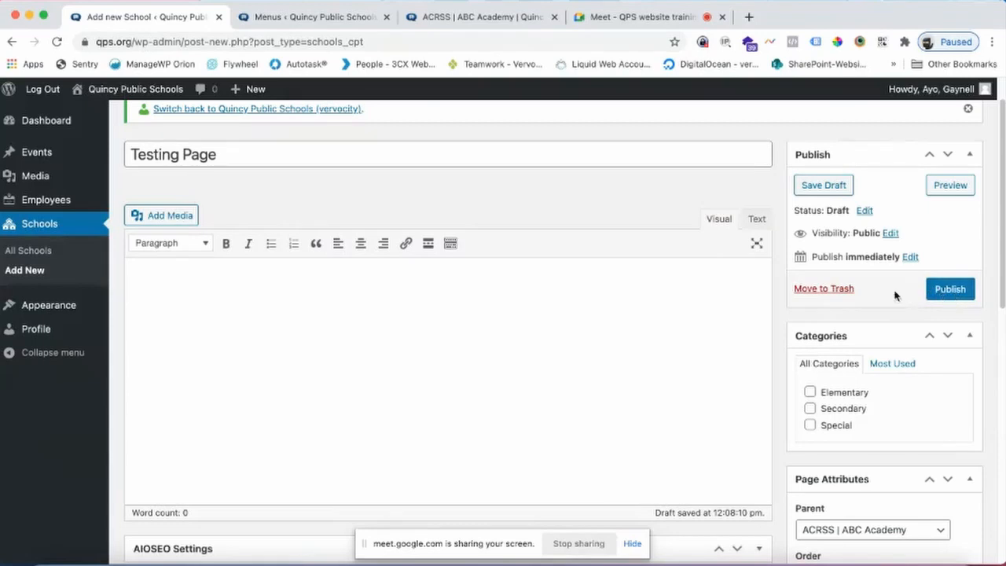
Review the Testing Page's parent and navigation menu settings, and publish the page
scroll(892, 299, "down", 3)
scroll(893, 299, "down", 3)
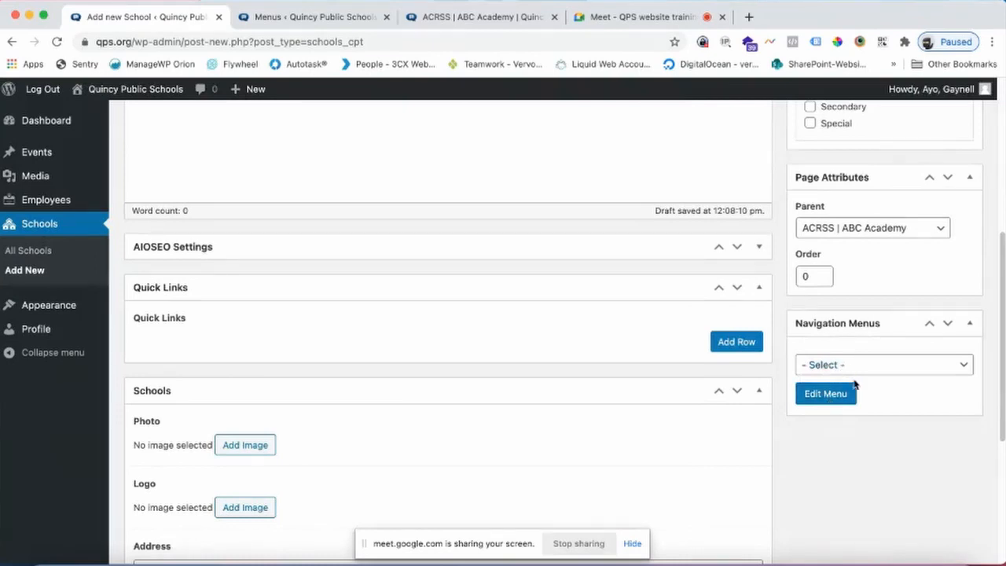
scroll(870, 330, "up", 3)
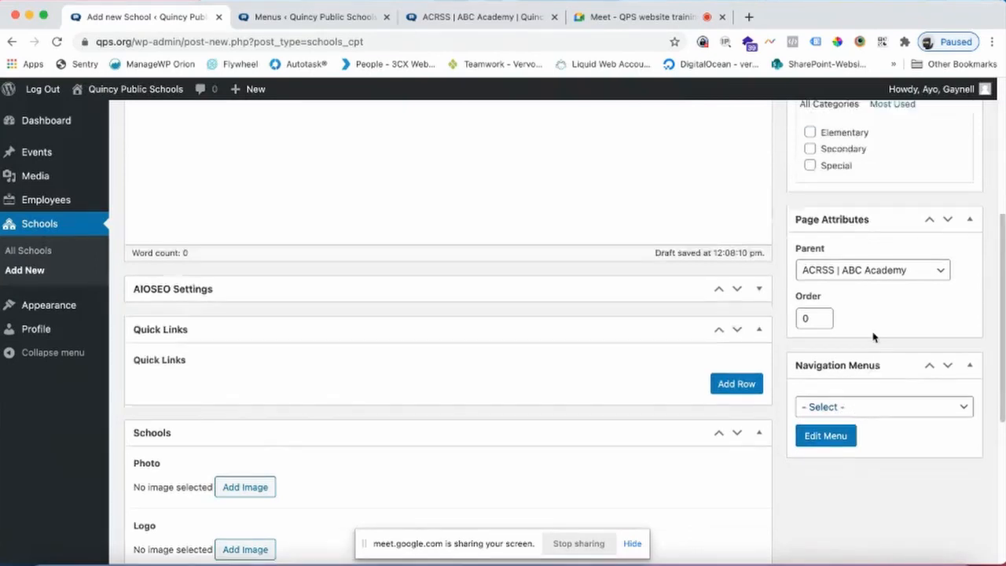
left_click(950, 140)
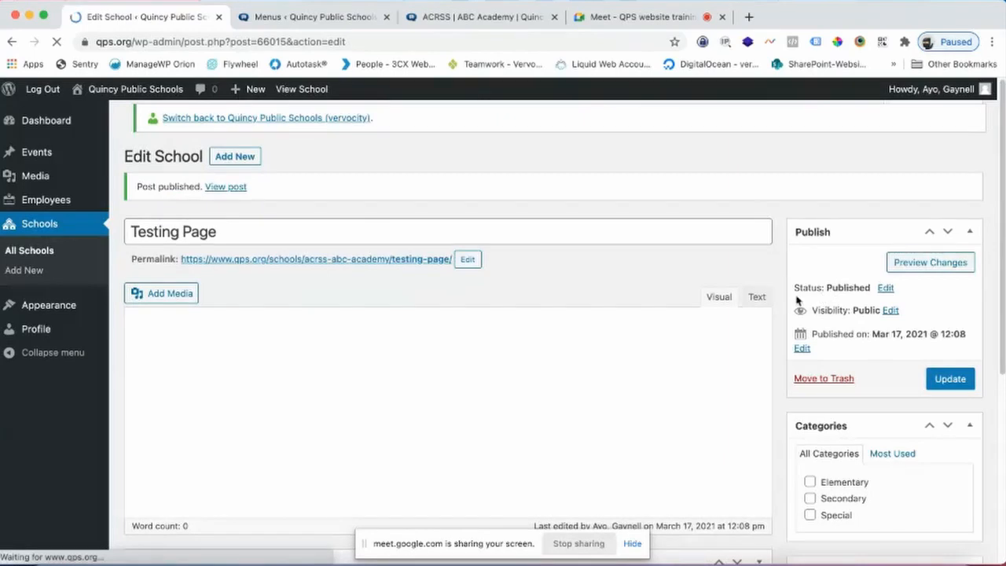
Check the published Testing Page's settings and open the menu editor from its navigation menu settings
scroll(795, 330, "down", 1)
scroll(795, 329, "down", 2)
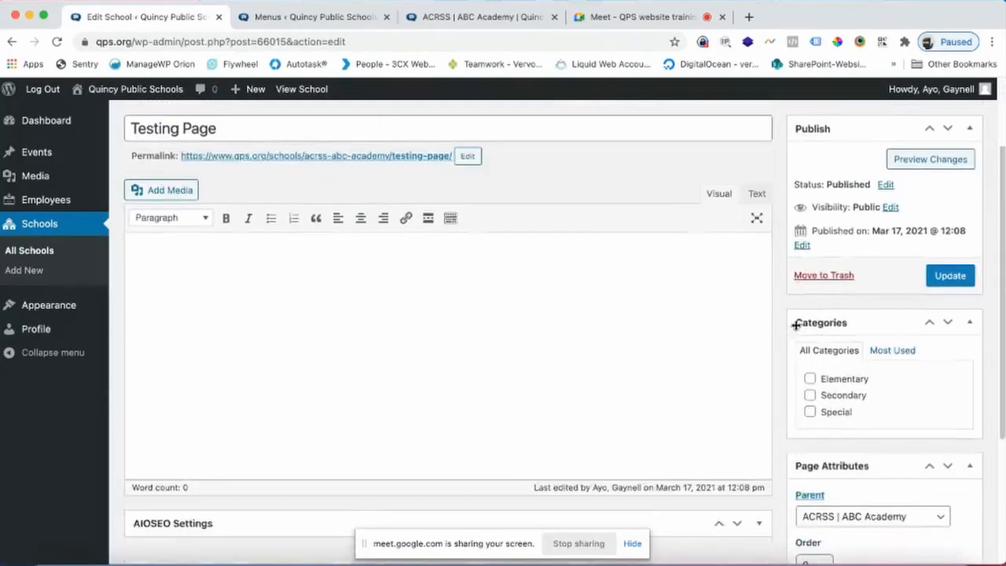
scroll(785, 325, "up", 3)
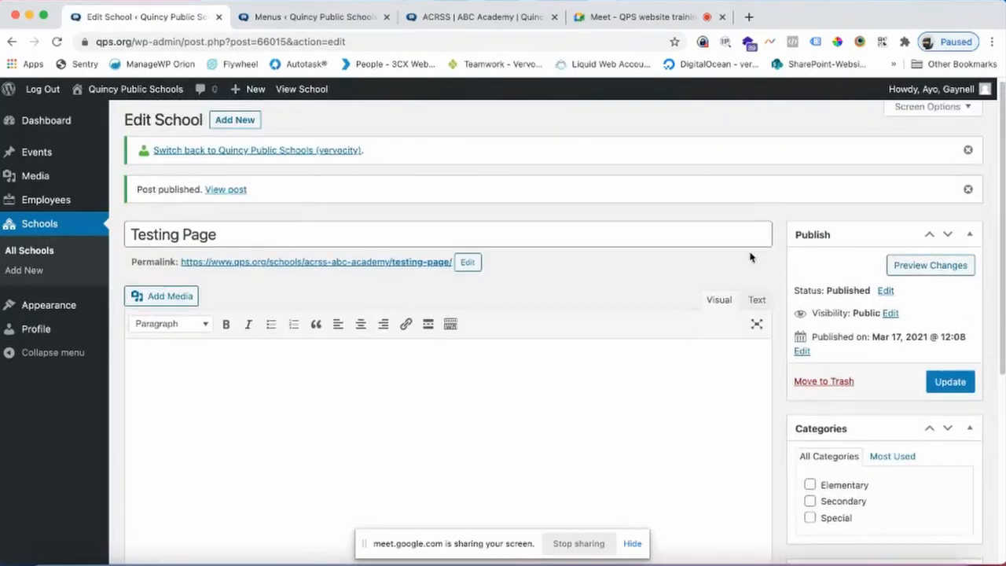
scroll(778, 312, "down", 5)
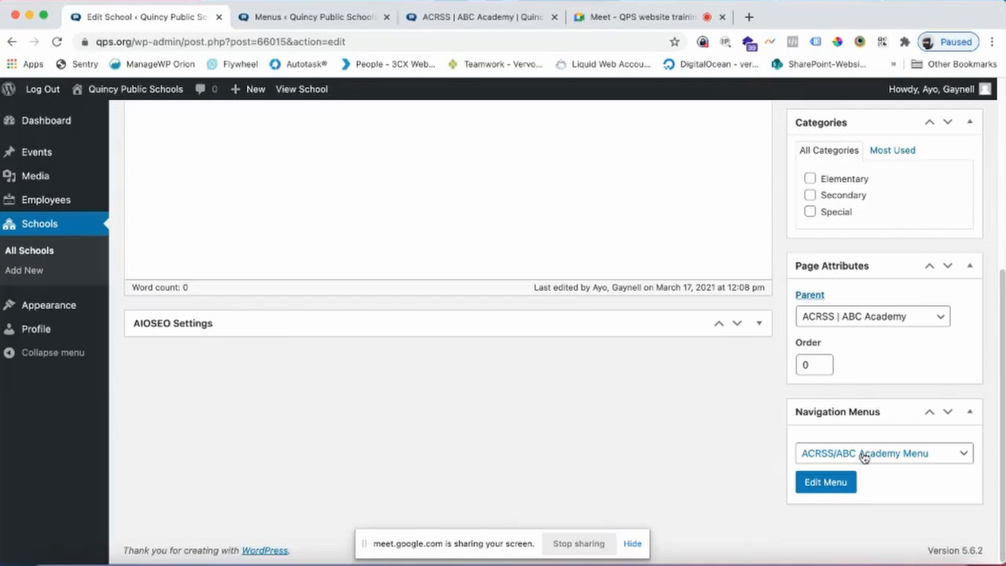
left_click(819, 487)
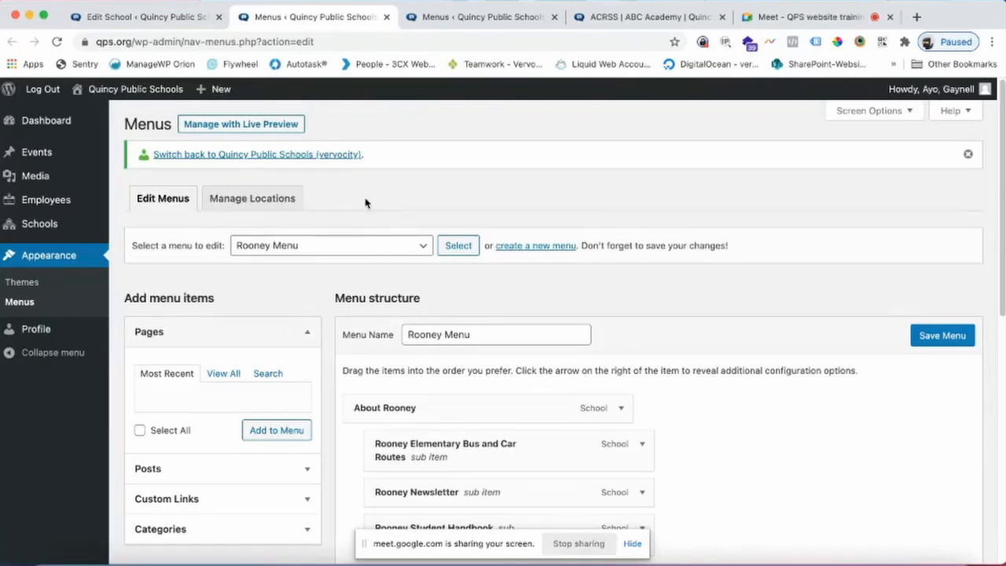
Load the ACRSS/ABC Academy Menu for editing in place of the Rooney Menu
left_click(394, 249)
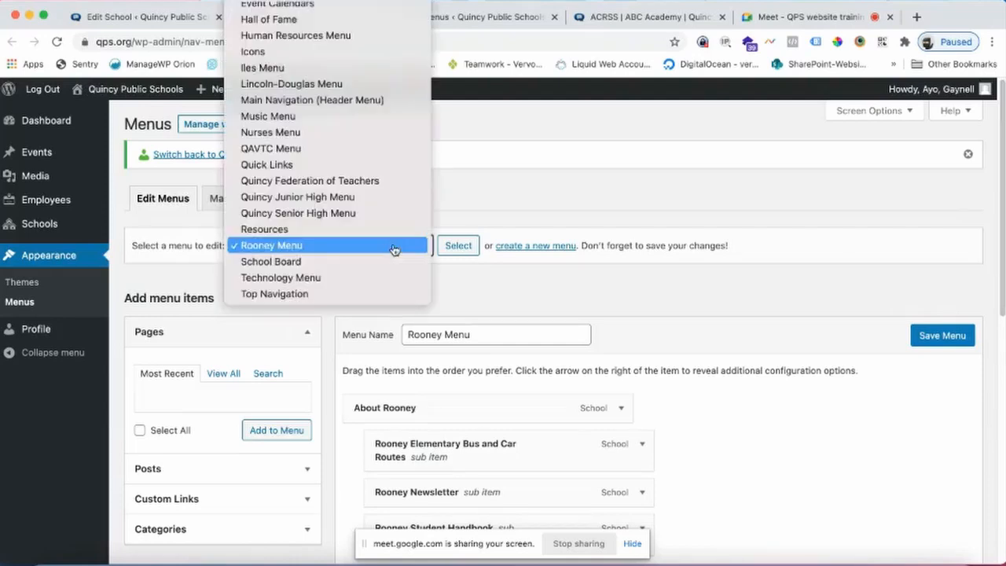
scroll(369, 214, "up", 1)
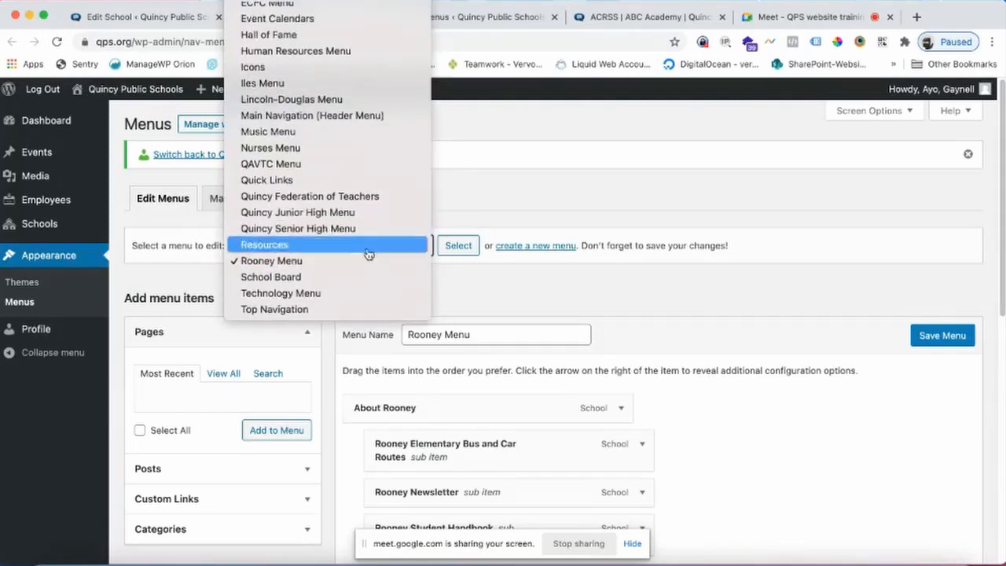
scroll(366, 263, "up", 3)
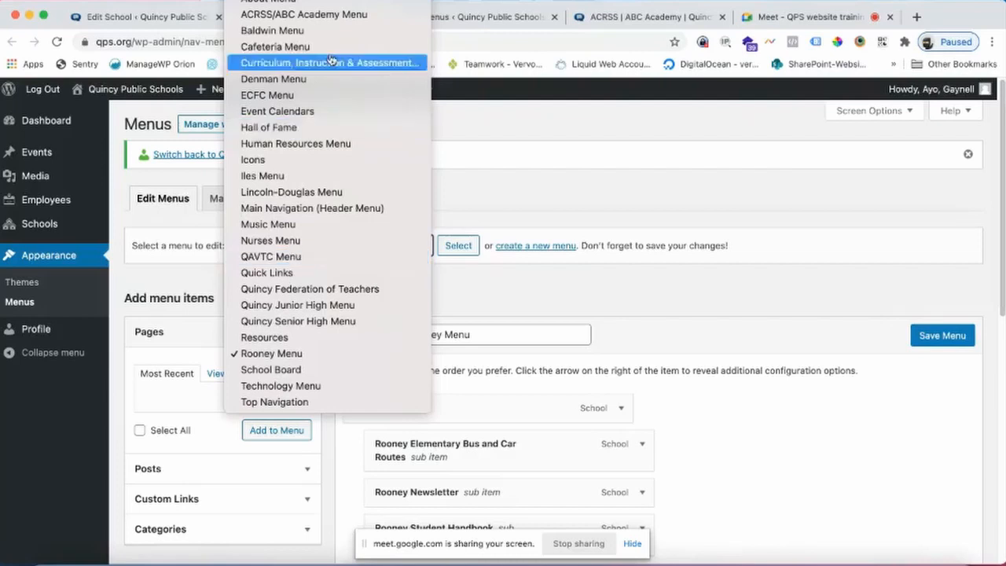
left_click(325, 15)
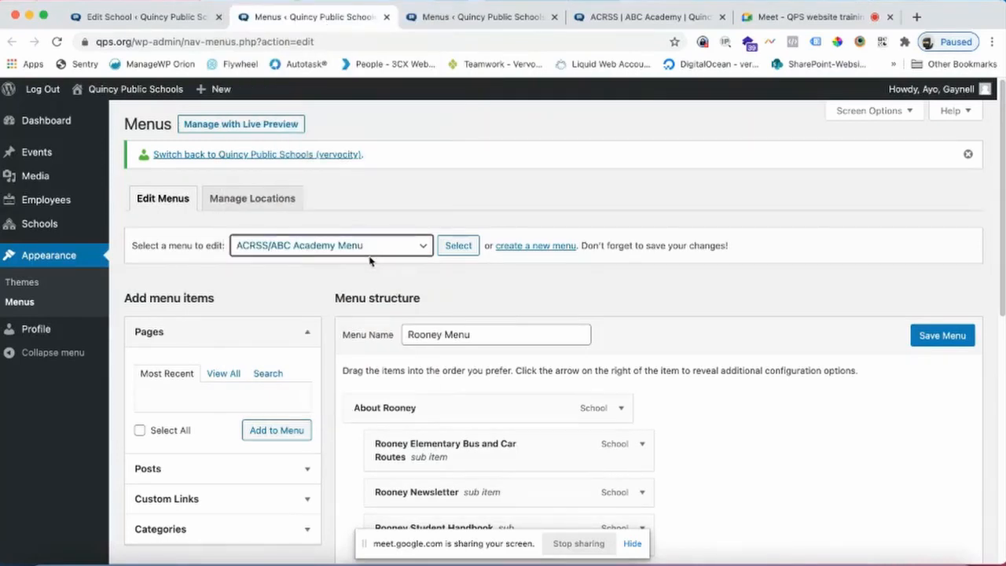
left_click(459, 249)
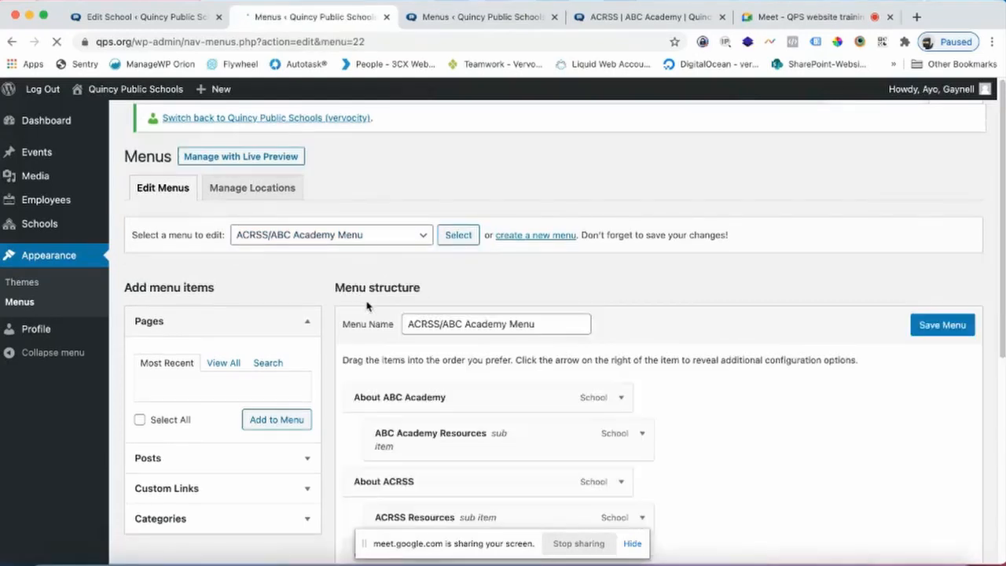
Compare the ACRSS/ABC Academy Menu's structure with the live school page's navigation and examine the available menu item types
scroll(350, 304, "down", 5)
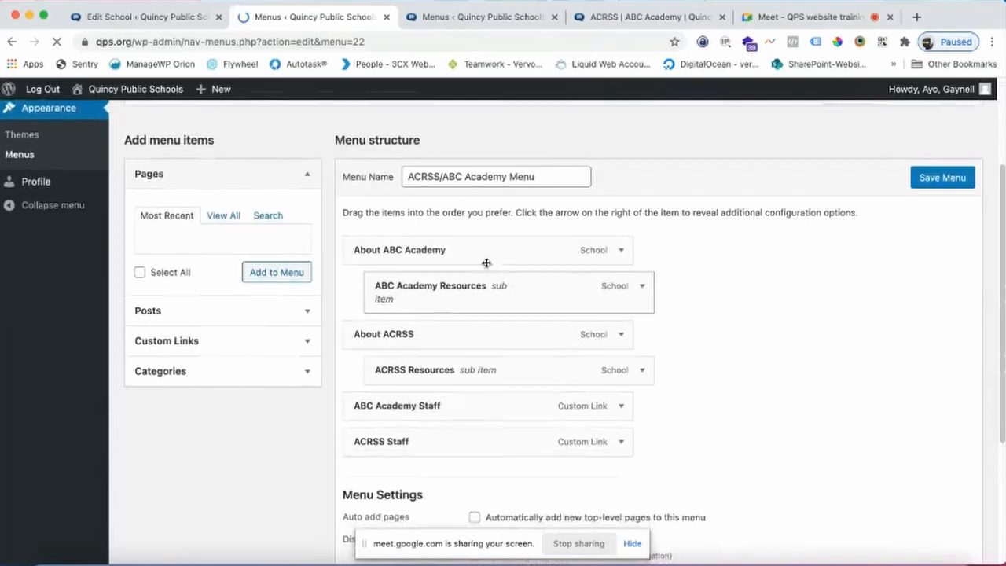
left_click(443, 18)
left_click(605, 17)
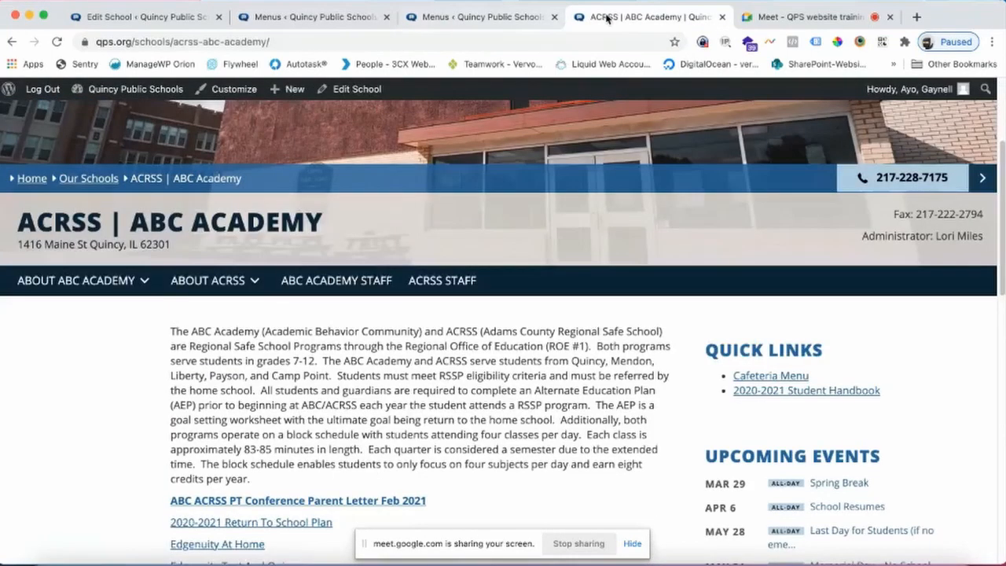
mouse_move(40, 294)
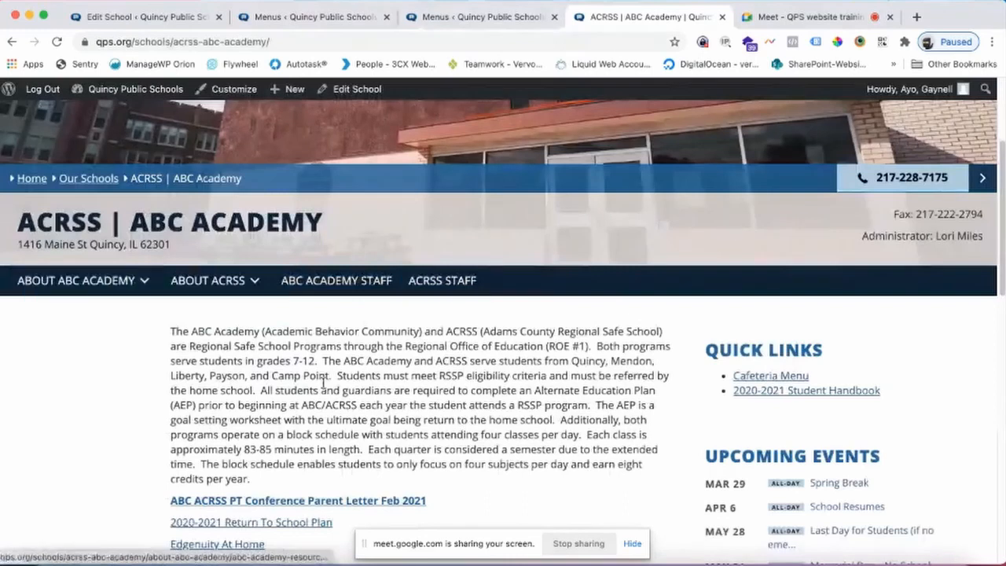
left_click(167, 19)
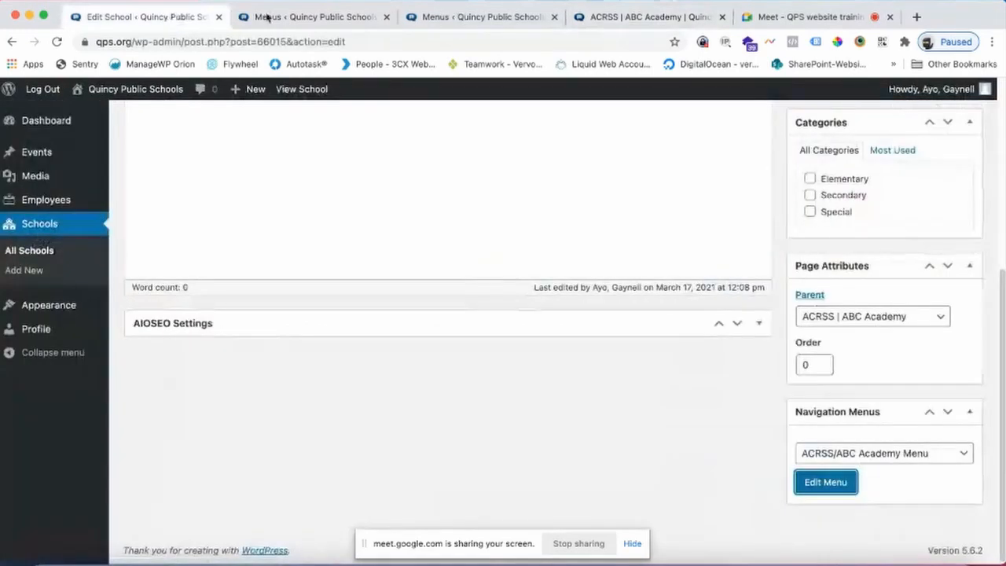
left_click(331, 19)
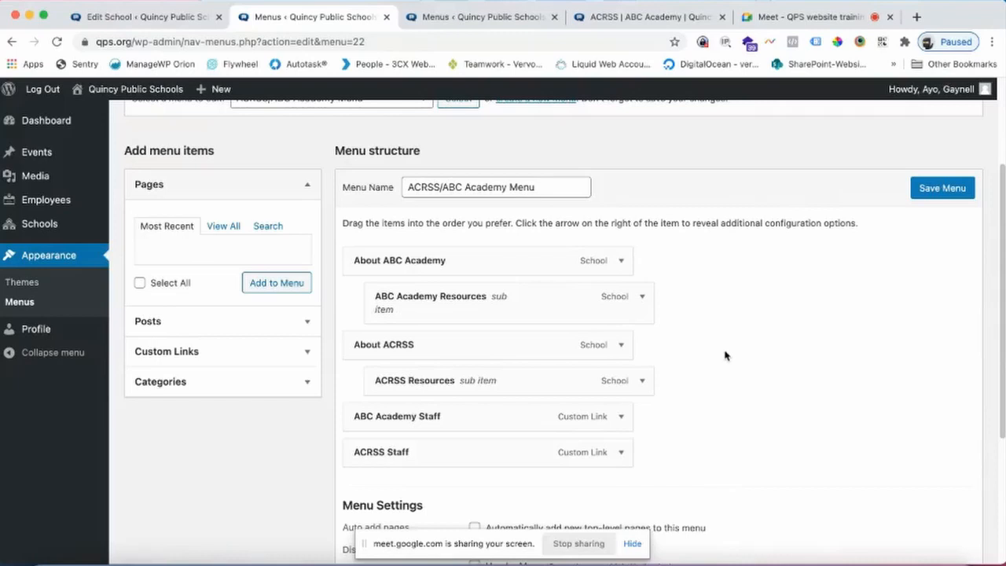
scroll(725, 356, "up", 3)
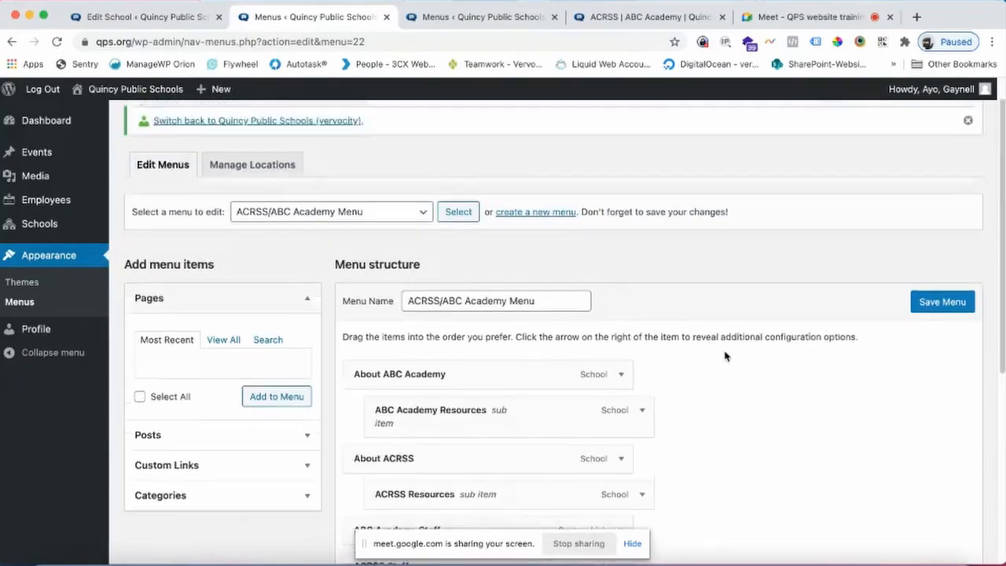
scroll(725, 355, "up", 1)
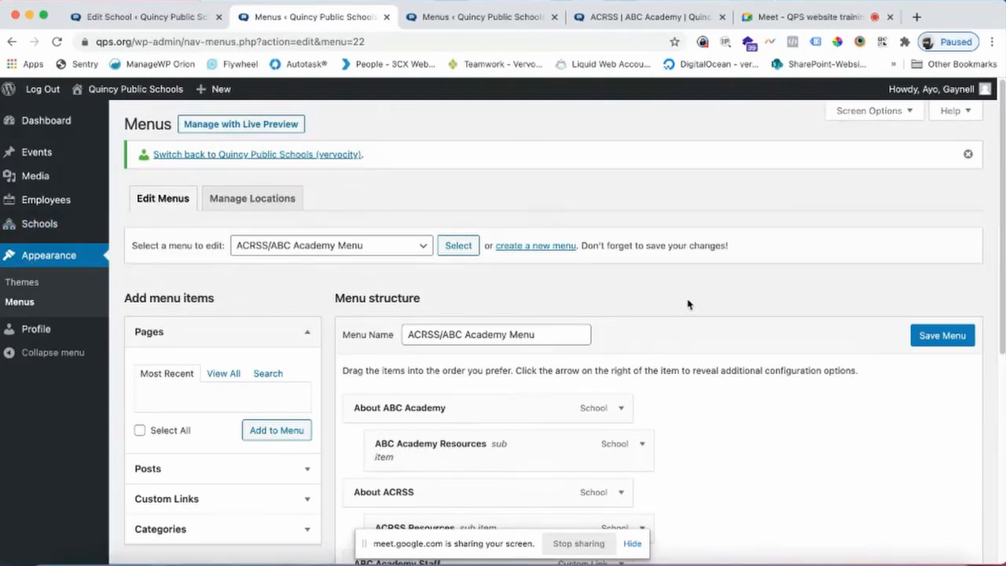
scroll(688, 305, "down", 3)
scroll(718, 305, "up", 3)
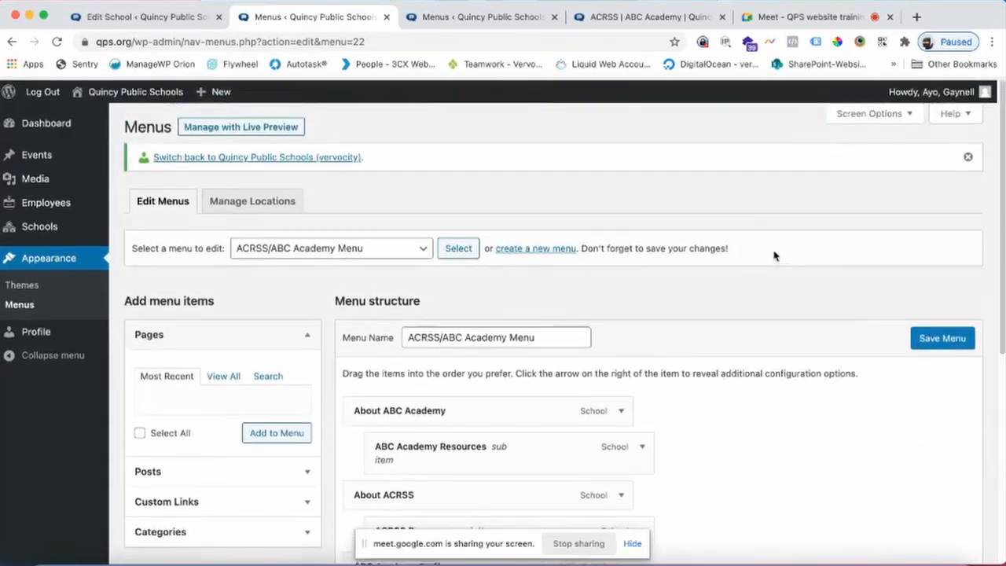
Enable the Schools screen element so that school pages are offered among the items to add to the menu
left_click(873, 111)
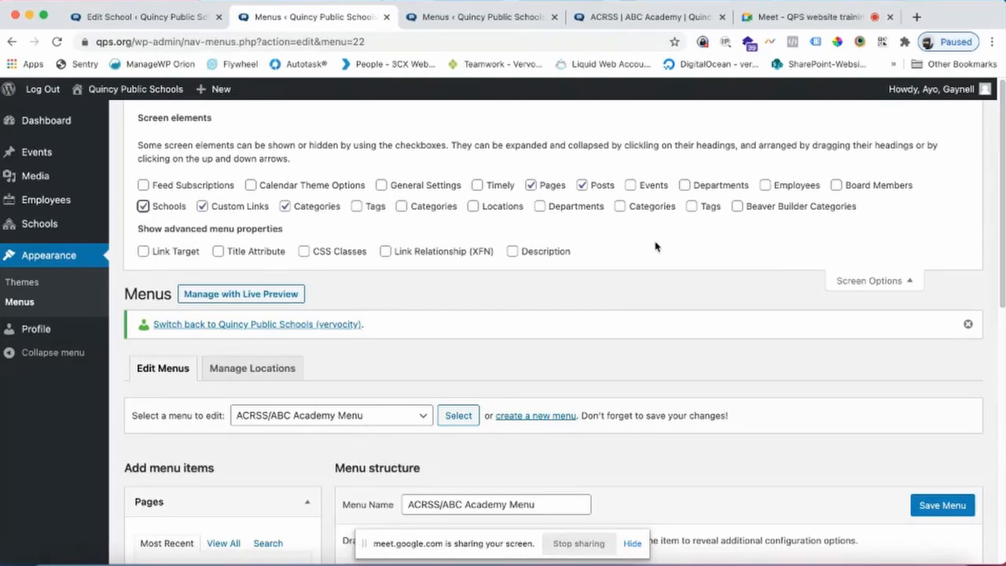
left_click(864, 281)
scroll(235, 243, "down", 2)
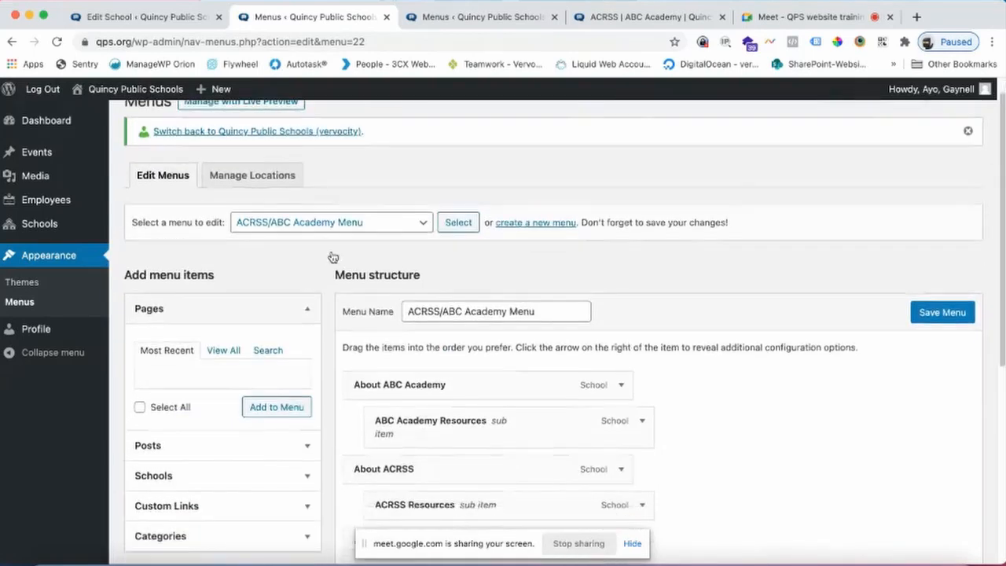
scroll(333, 257, "down", 3)
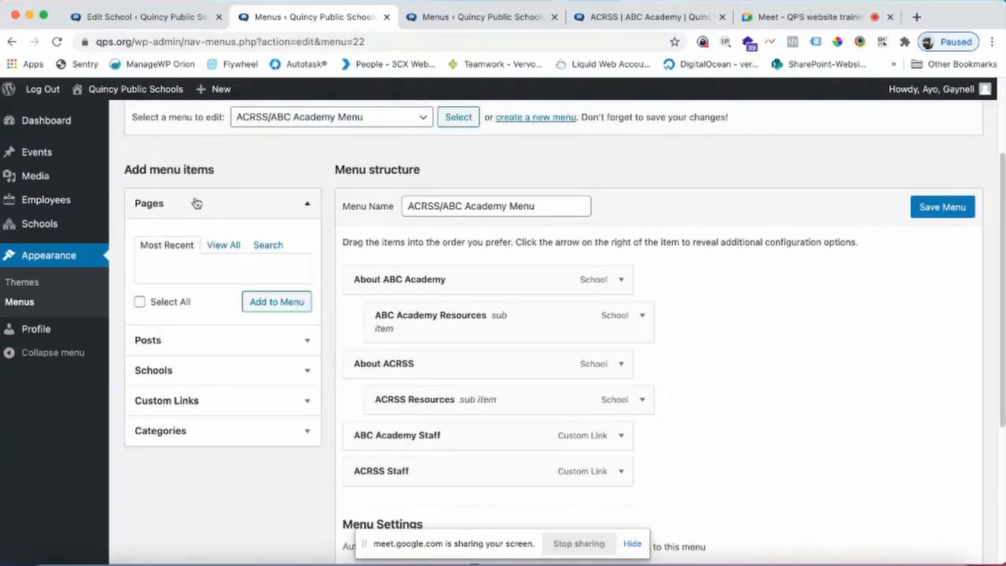
Collapse the Pages item list and check that Schools is enabled among the menu editor's screen elements
left_click(306, 200)
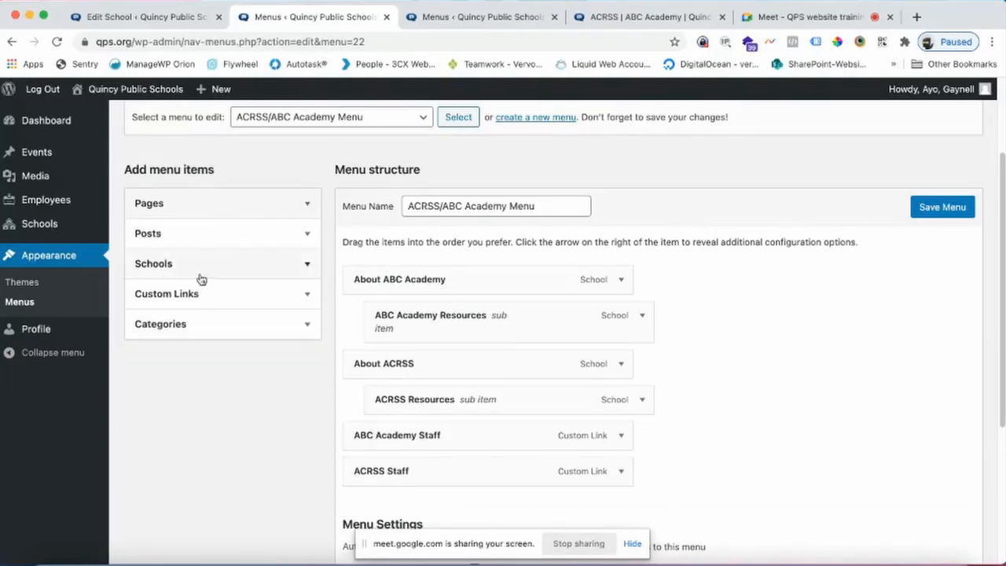
scroll(773, 338, "up", 3)
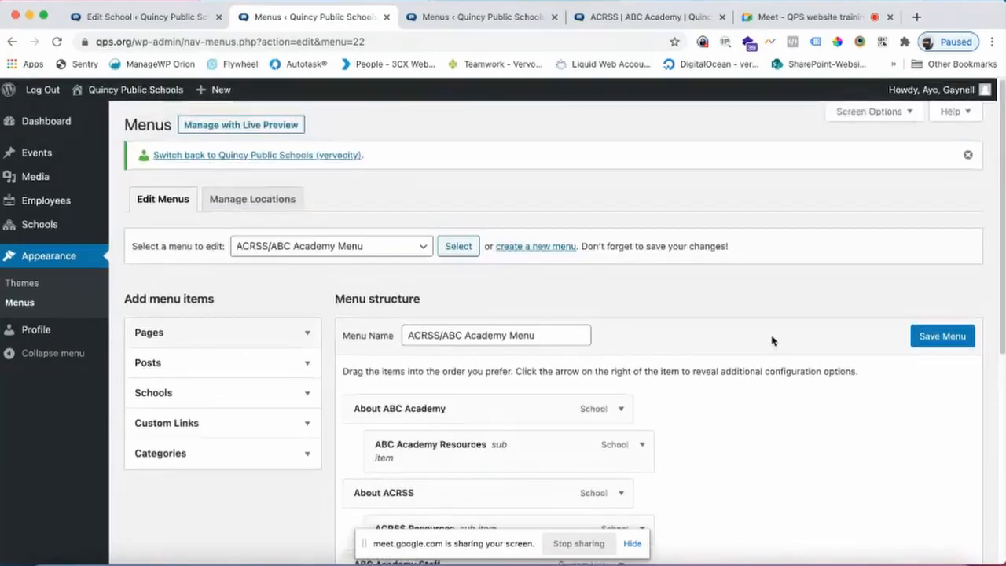
left_click(870, 112)
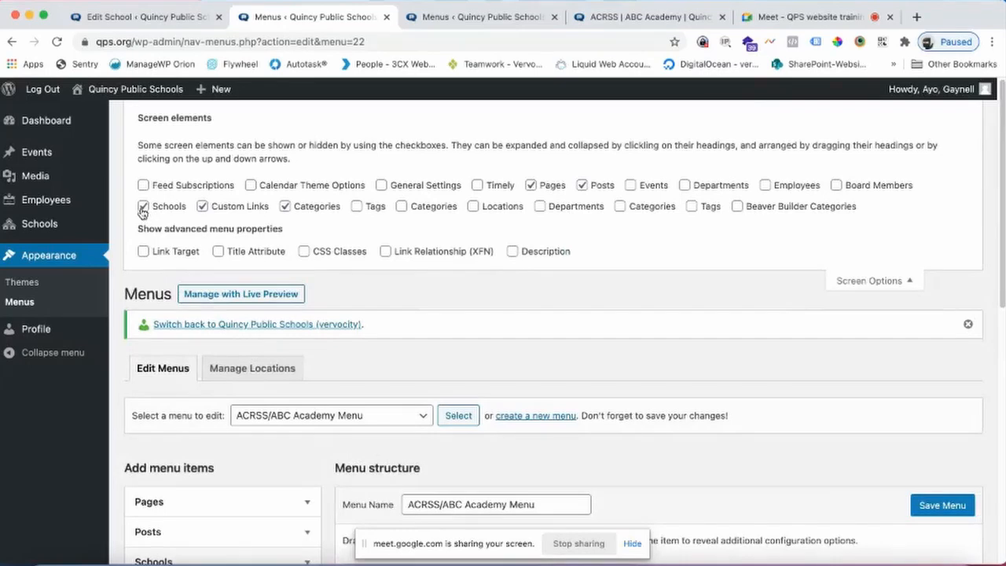
left_click(893, 286)
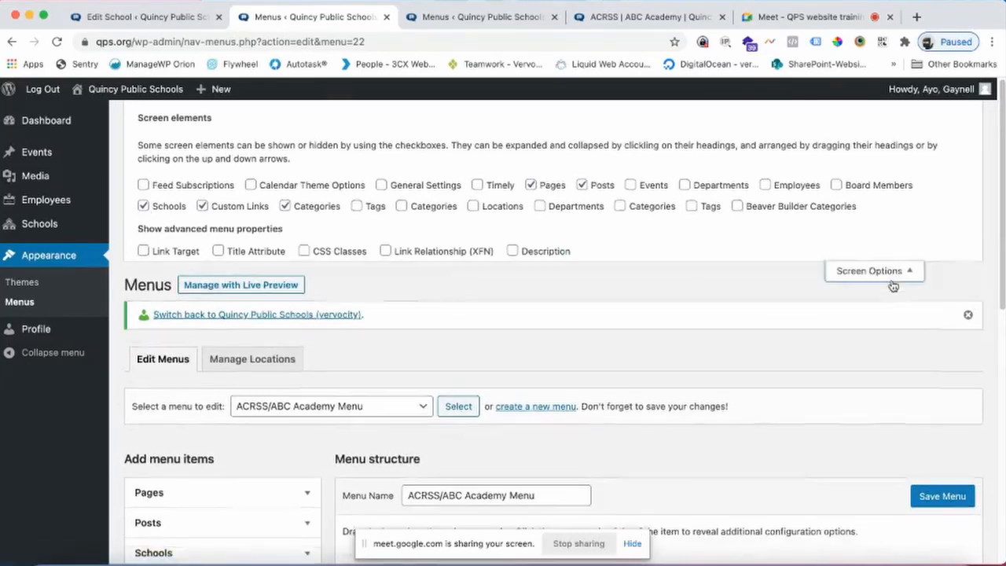
scroll(213, 306, "down", 3)
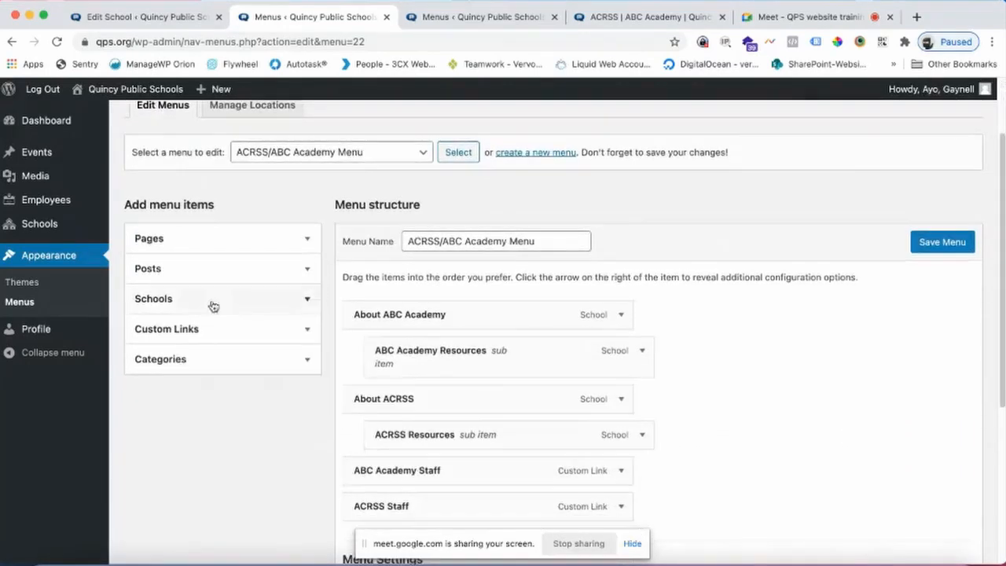
Add the Testing Page from the recent school pages to the ACRSS/ABC Academy Menu
scroll(382, 285, "down", 2)
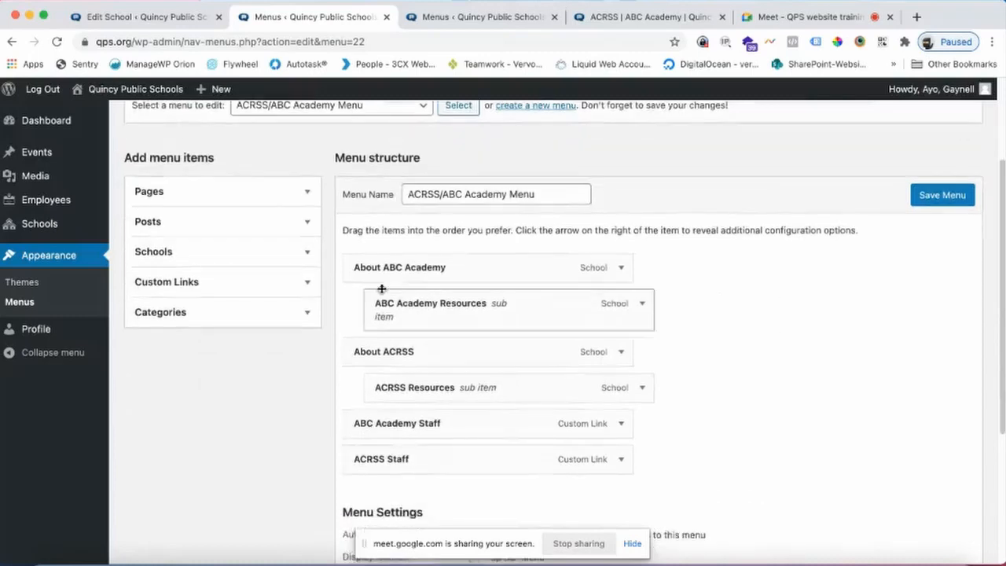
left_click(180, 248)
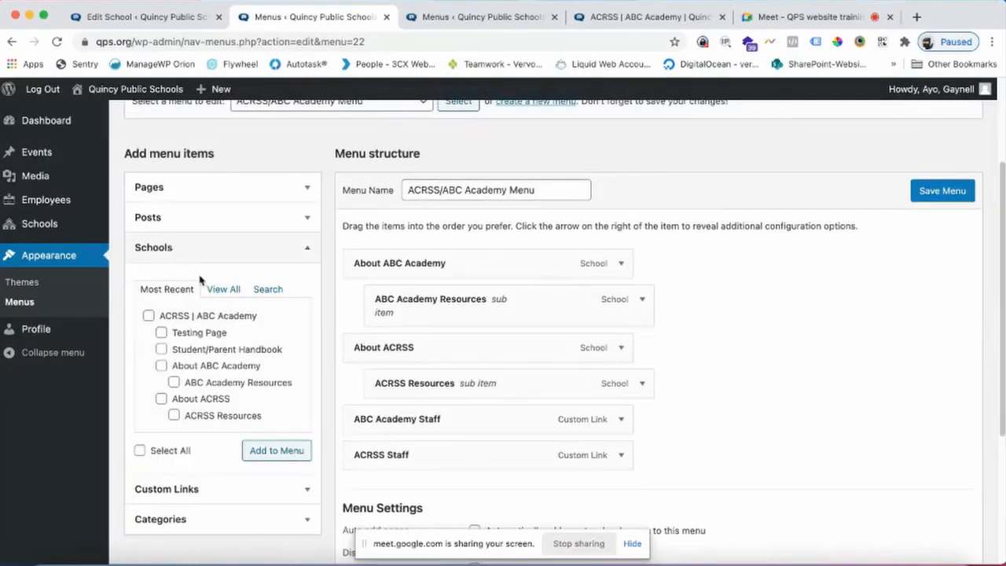
left_click(161, 333)
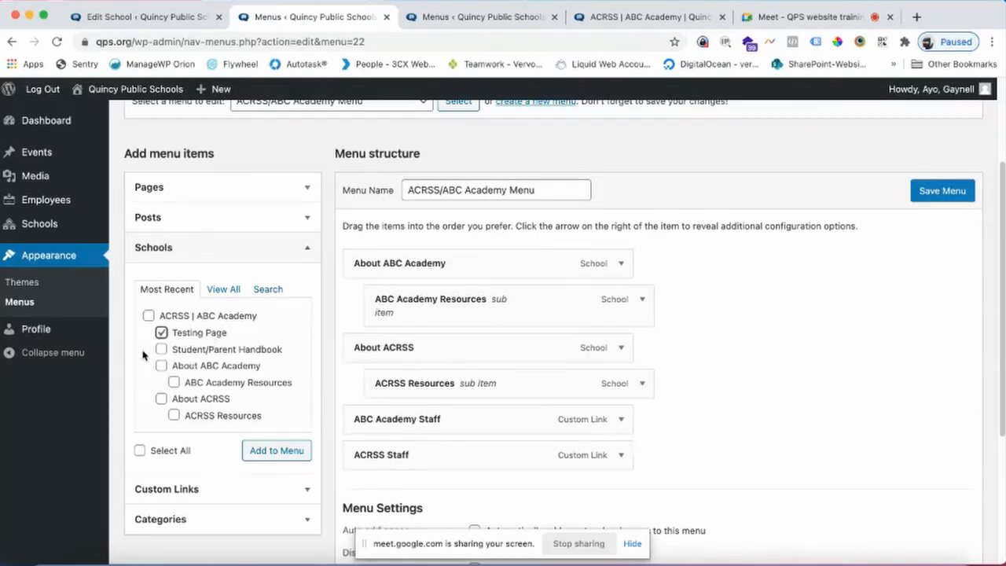
scroll(138, 330, "down", 3)
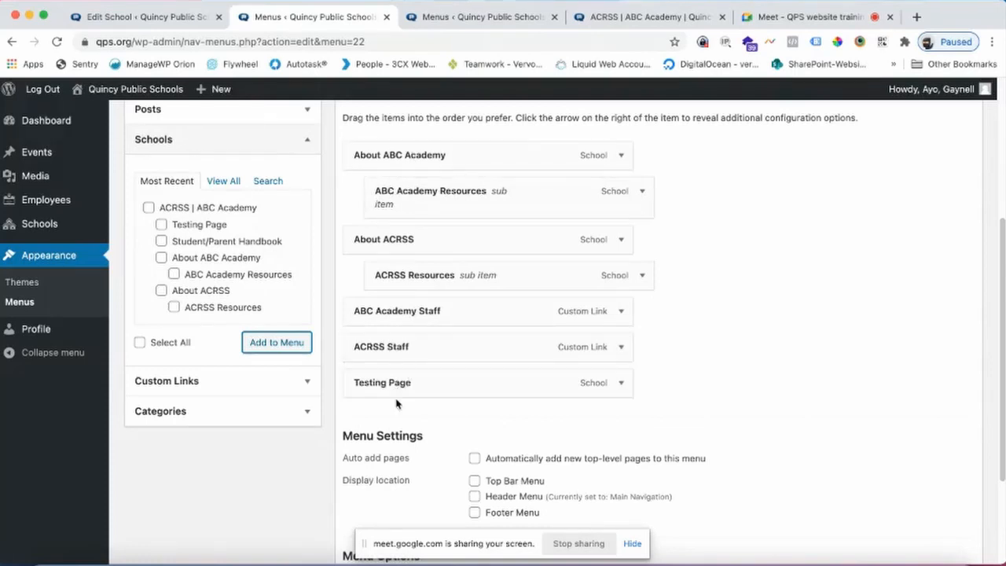
Nest Testing Page as the first sub item under About ABC Academy and compare with the live school page's dropdown
left_click_drag(399, 383, 404, 190)
left_click_drag(403, 174, 389, 212)
left_click(355, 197)
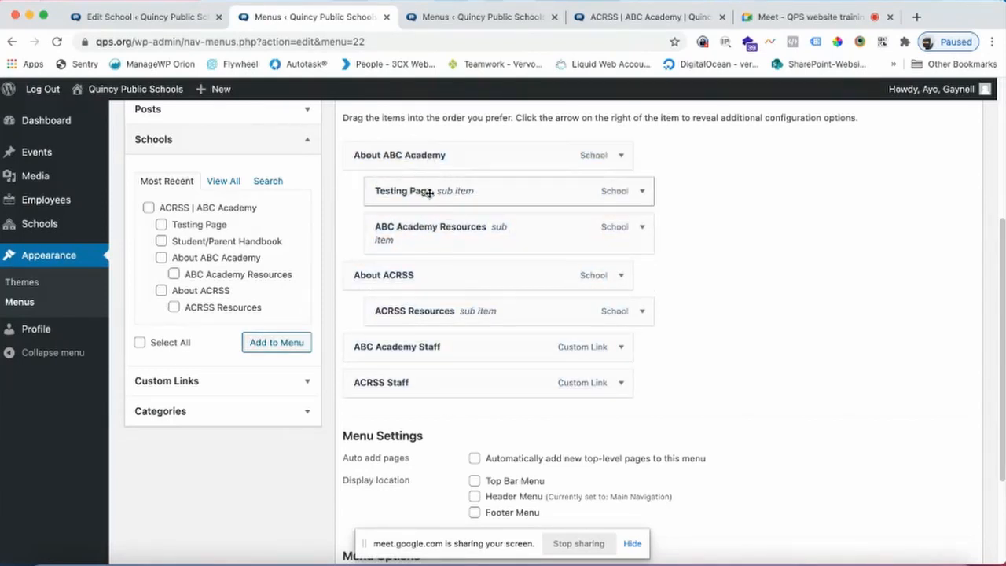
left_click(657, 19)
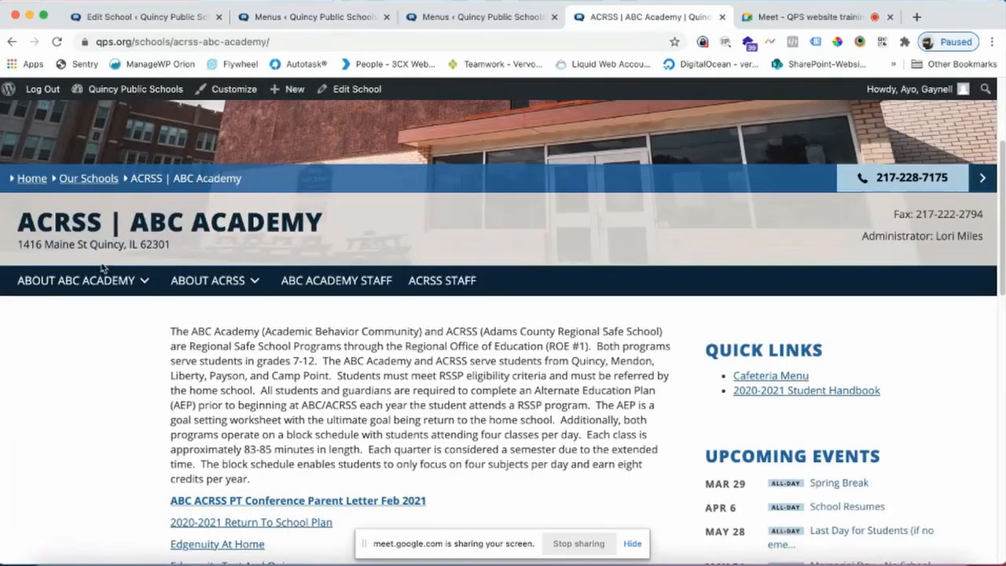
mouse_move(99, 282)
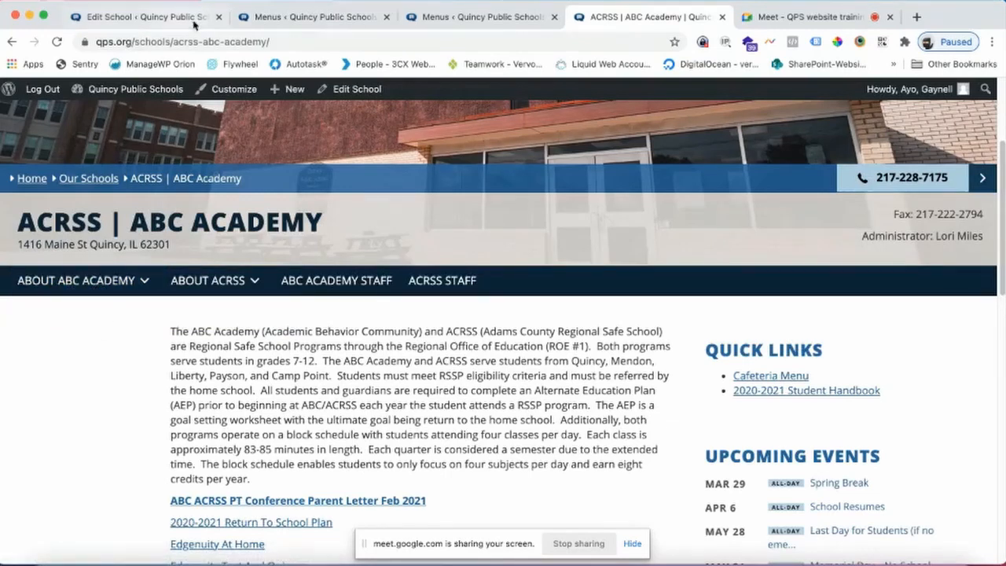
left_click(275, 17)
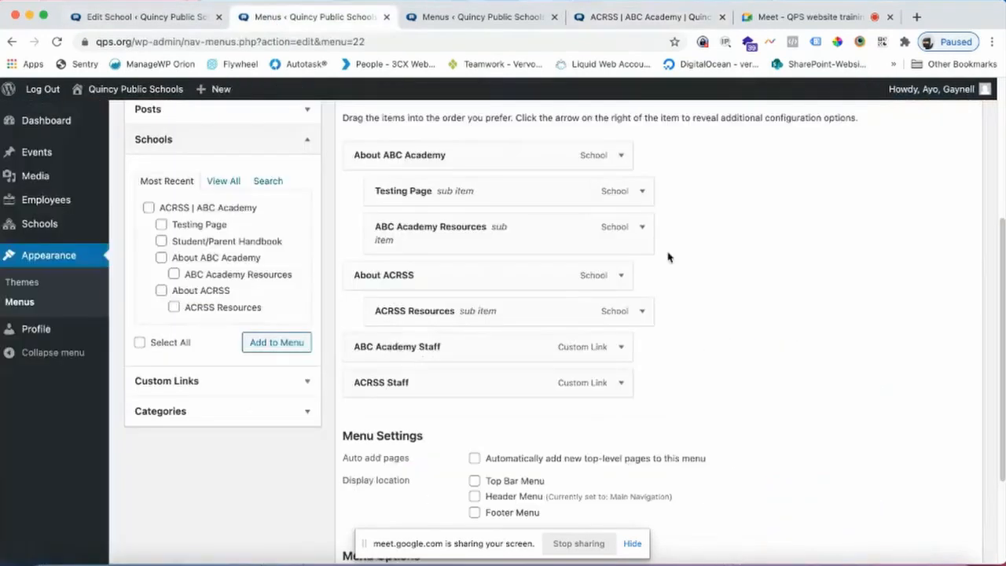
Move Testing Page to the top level above About ABC Academy and compare the position with the live school navigation
left_click_drag(529, 191, 510, 155)
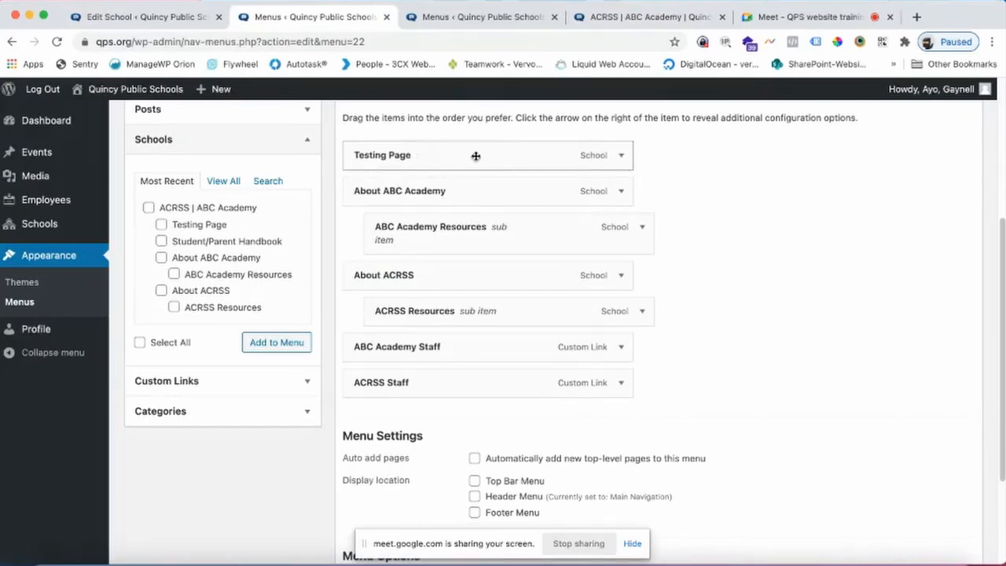
left_click(641, 22)
mouse_move(31, 282)
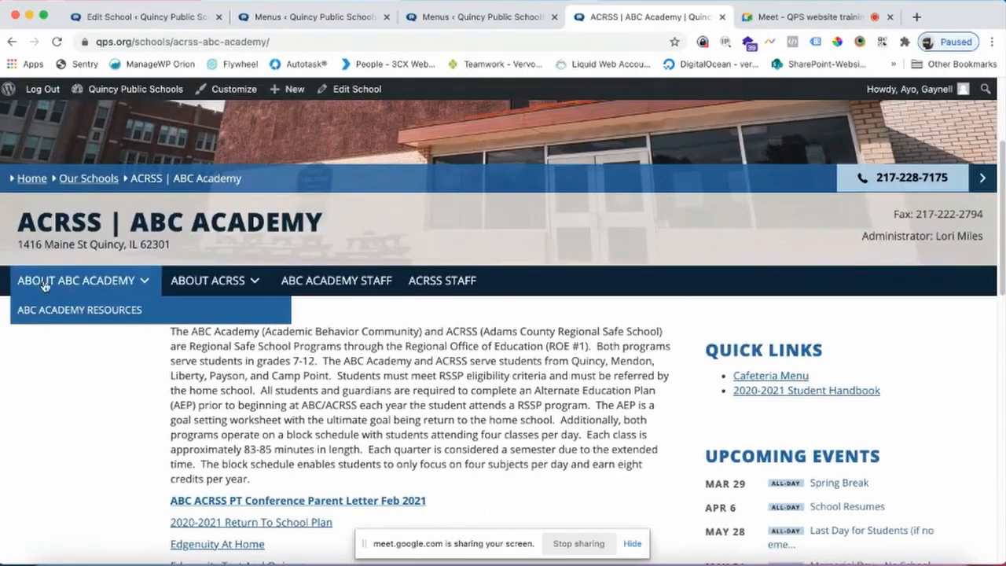
left_click(303, 18)
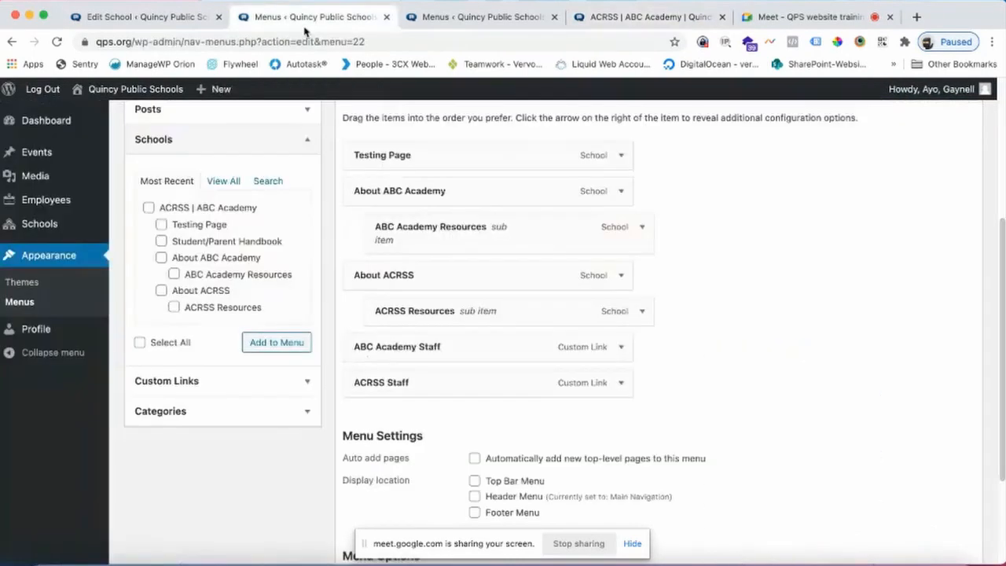
Place Testing Page as a top-level item between ABC Academy Staff and ACRSS Staff, and locate where the menu is saved
left_click_drag(497, 154, 524, 345)
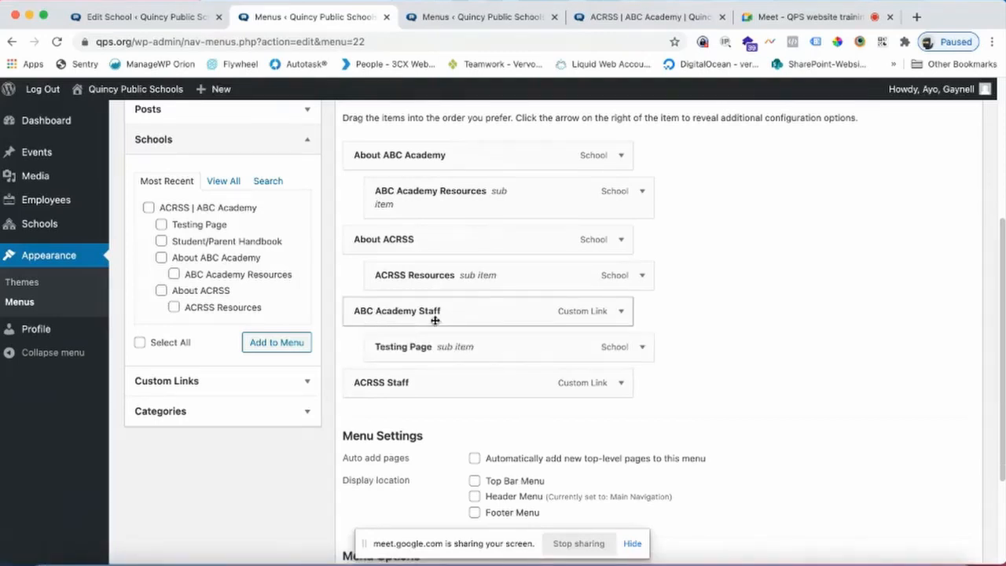
left_click_drag(467, 349, 471, 350)
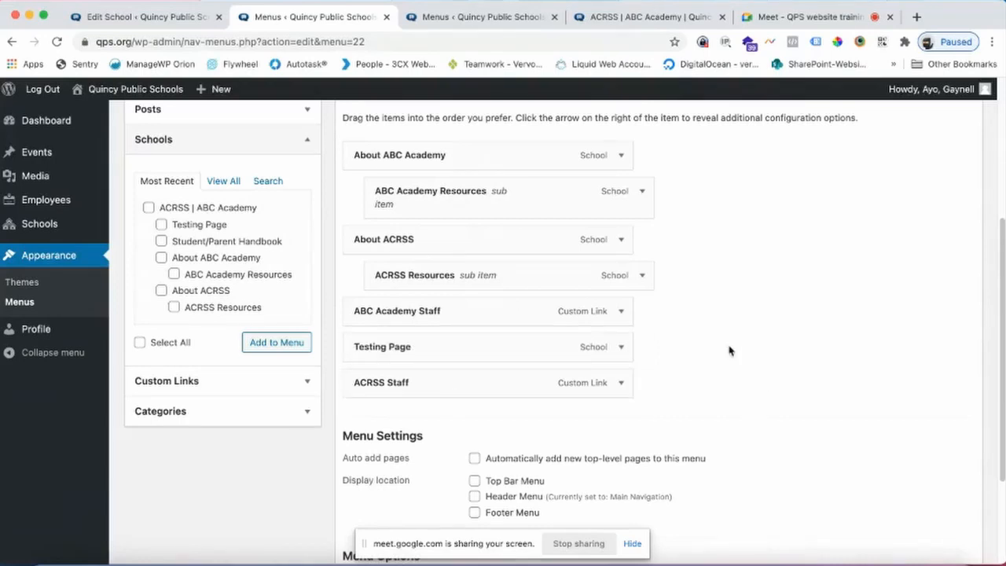
scroll(830, 366, "down", 3)
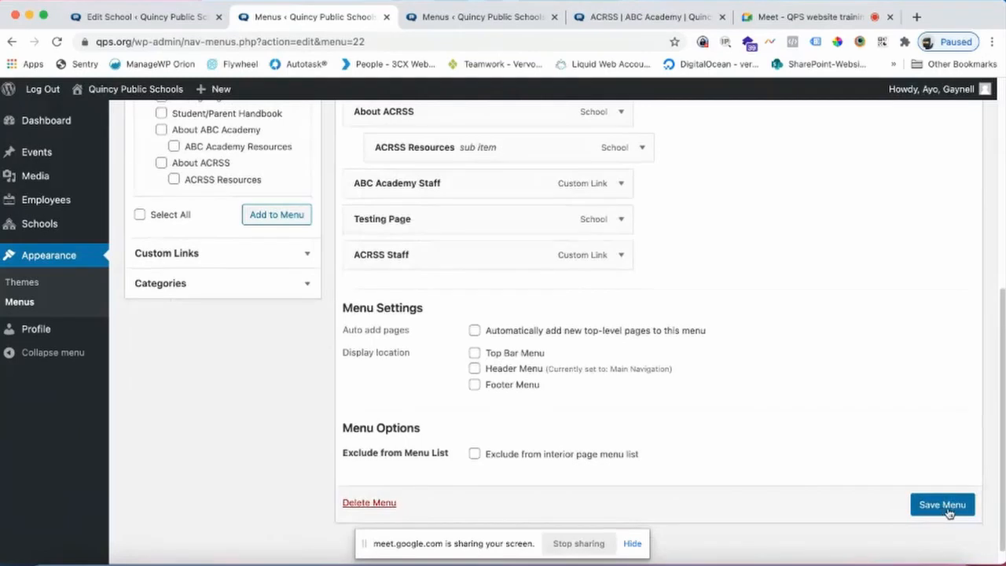
scroll(947, 440, "up", 6)
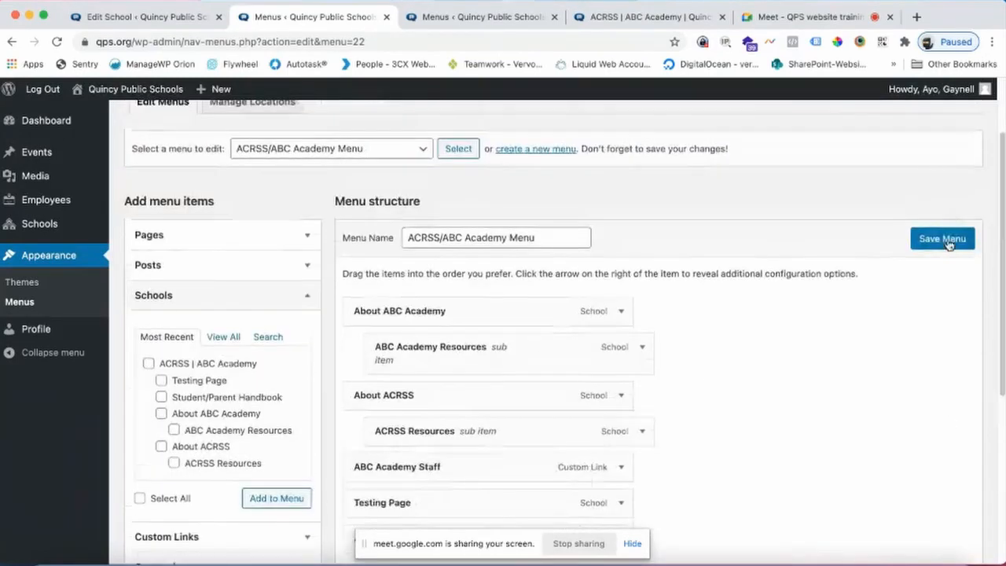
Review the Testing Page menu item's label and move options, and remove the item from the menu structure
scroll(886, 421, "down", 4)
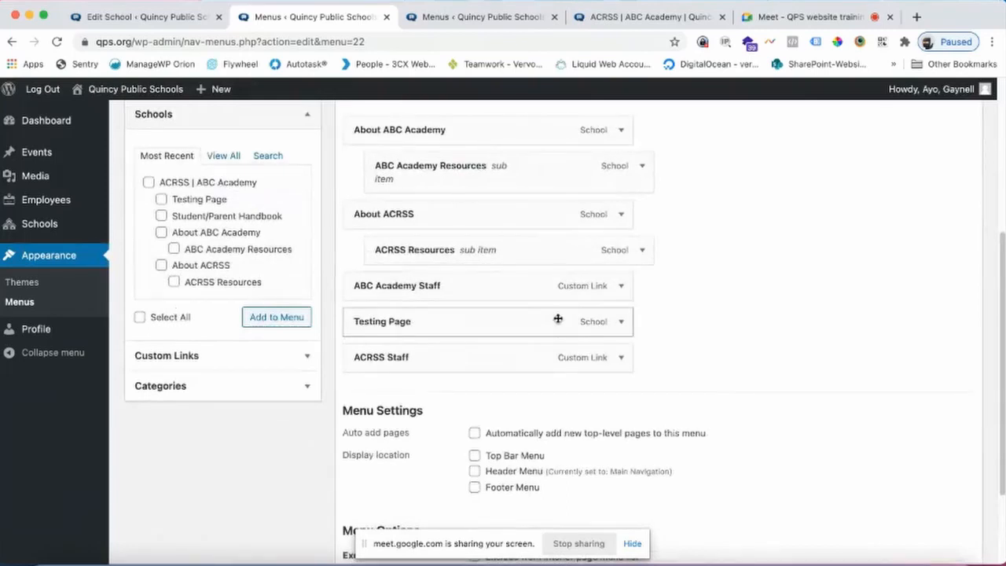
left_click(621, 325)
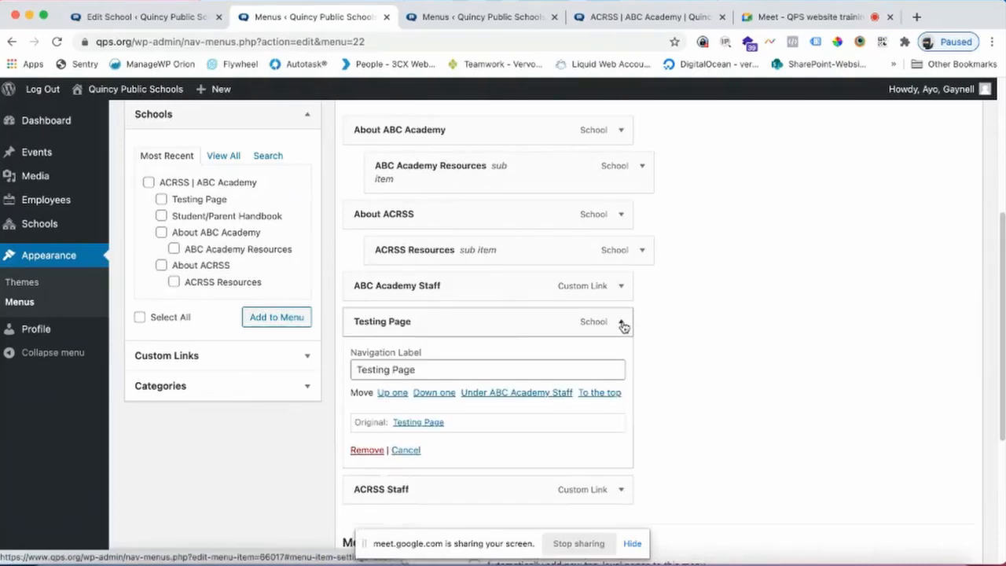
scroll(676, 336, "down", 1)
scroll(676, 337, "down", 2)
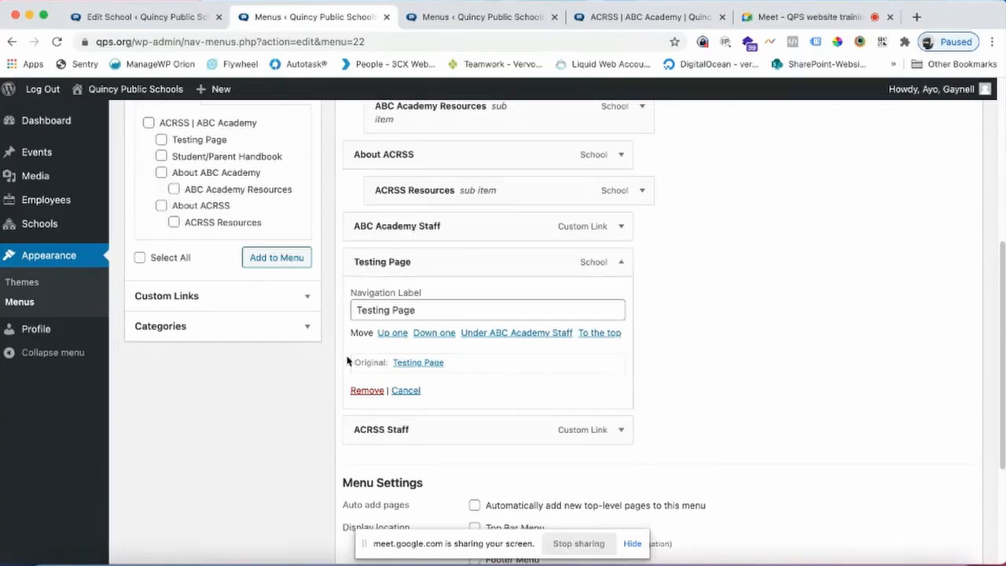
left_click(621, 264)
left_click(622, 266)
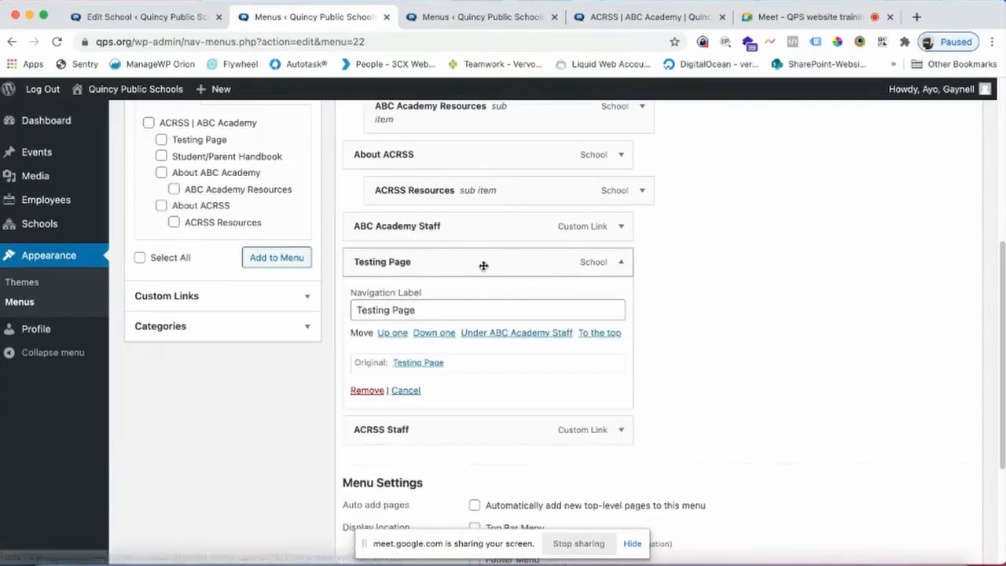
left_click(366, 391)
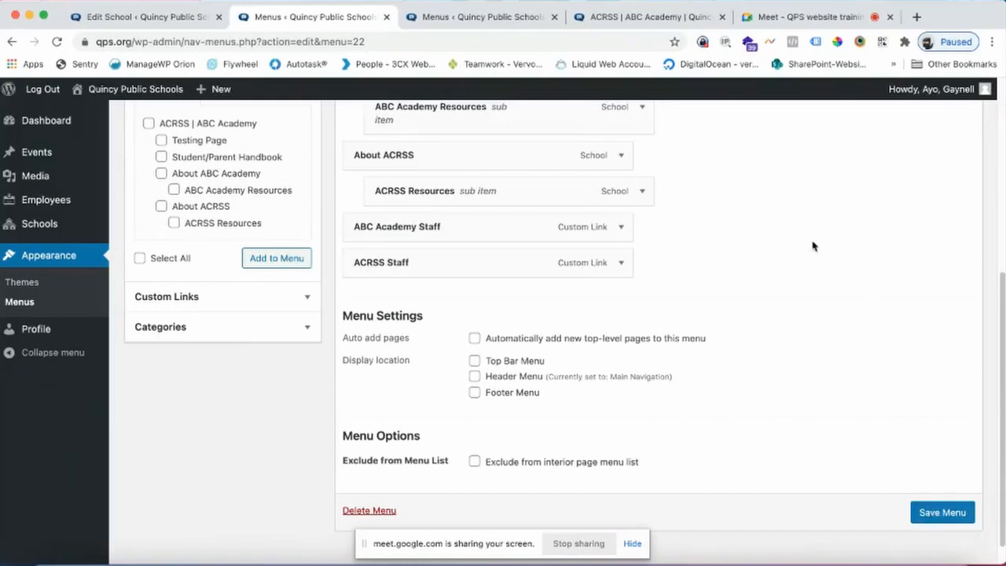
Return to the list of all school pages and move the Testing Page to the trash
scroll(831, 237, "up", 5)
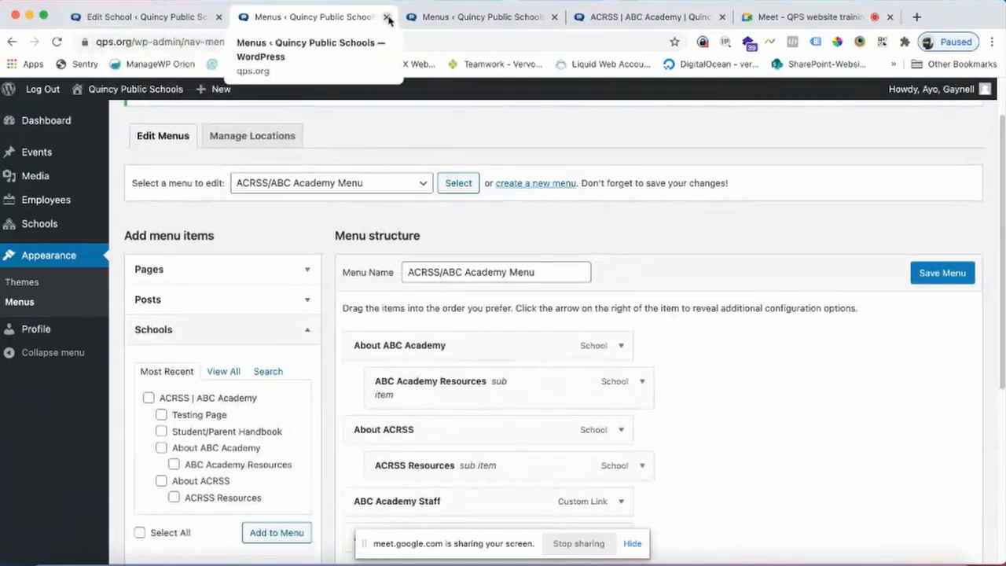
left_click(141, 17)
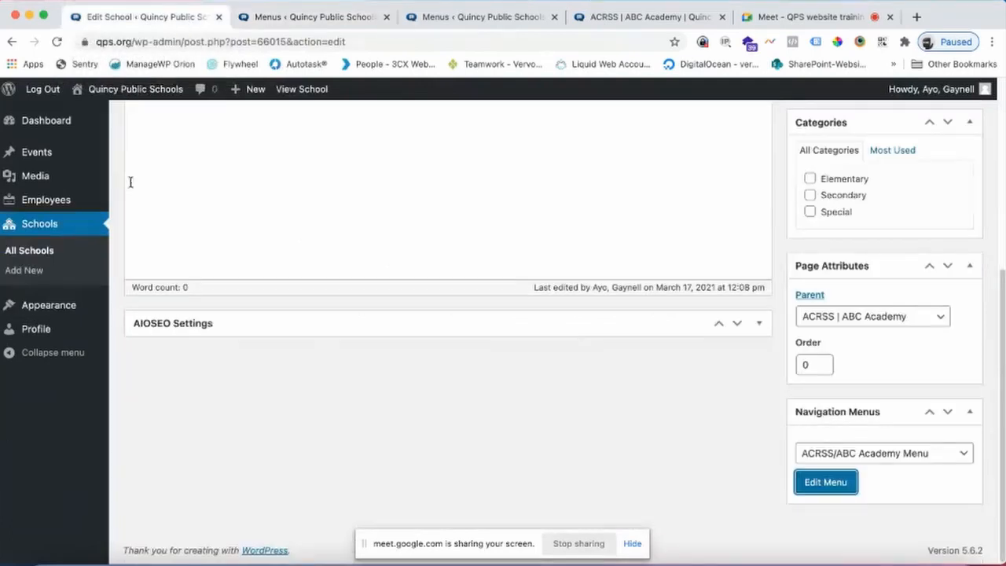
left_click(41, 226)
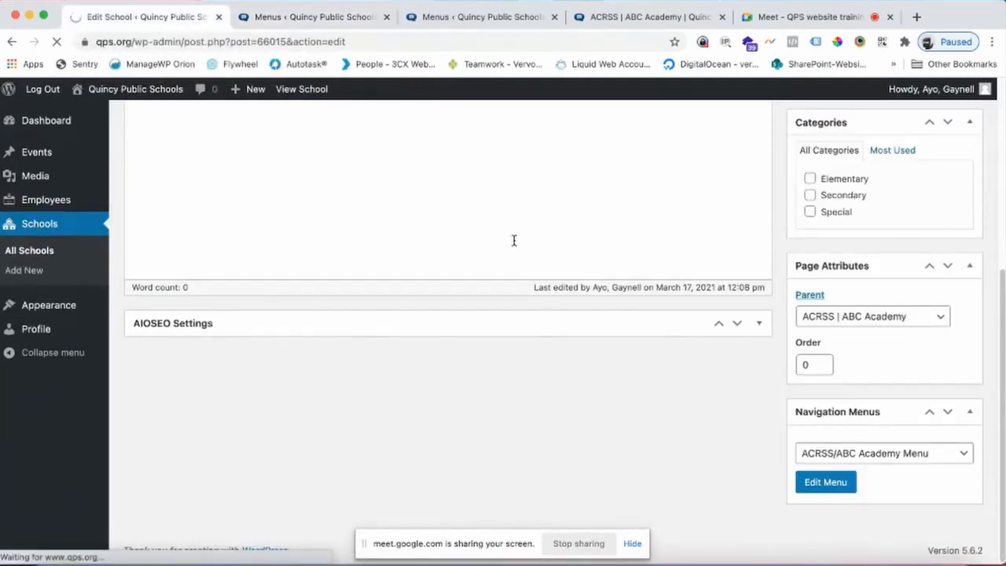
scroll(362, 342, "down", 1)
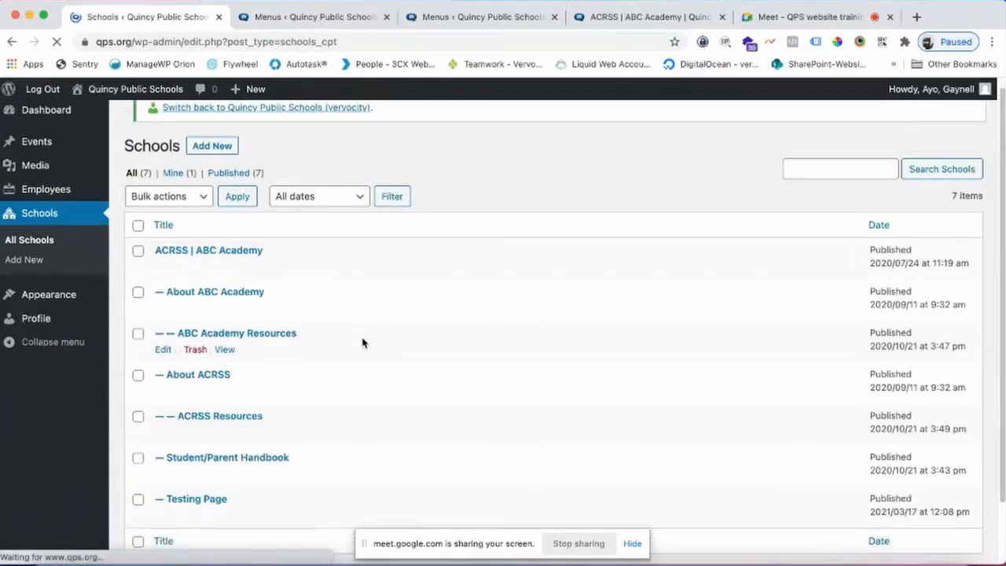
scroll(362, 343, "down", 2)
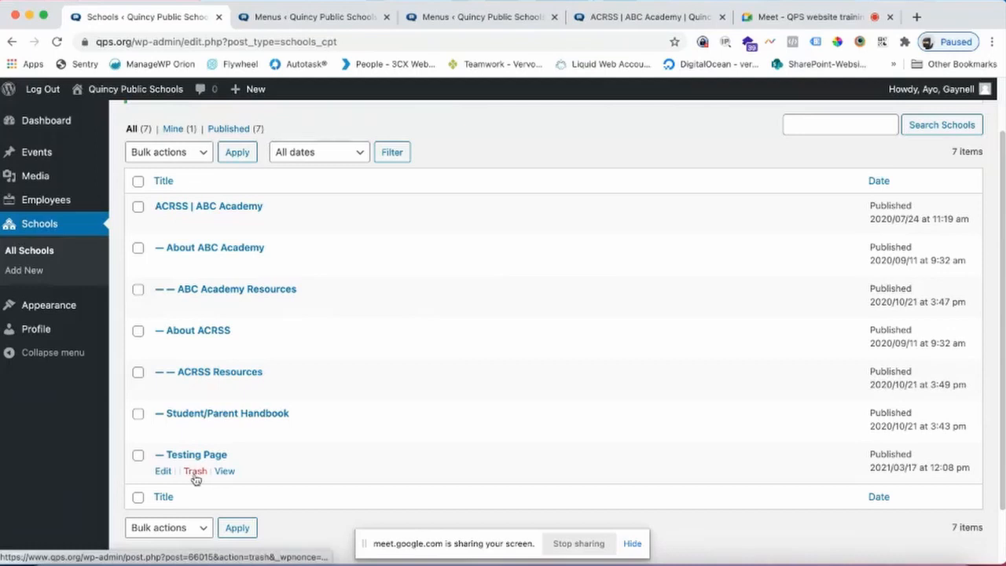
left_click(195, 471)
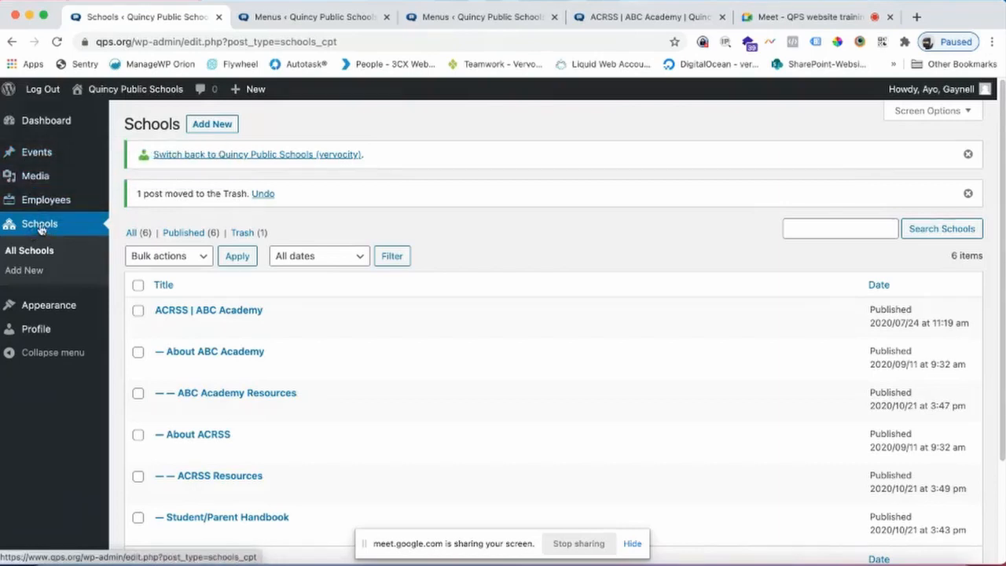
mouse_move(33, 204)
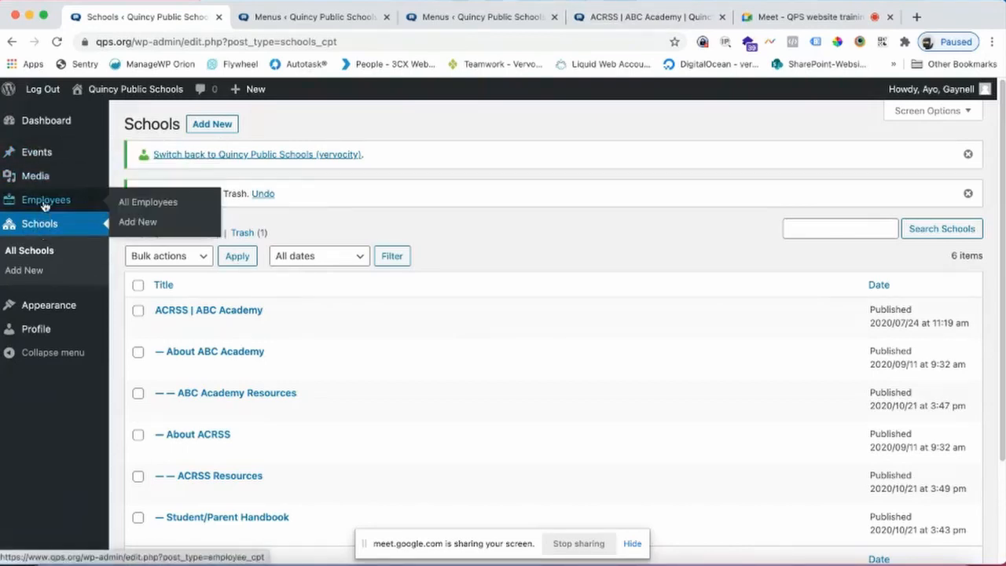
mouse_move(31, 157)
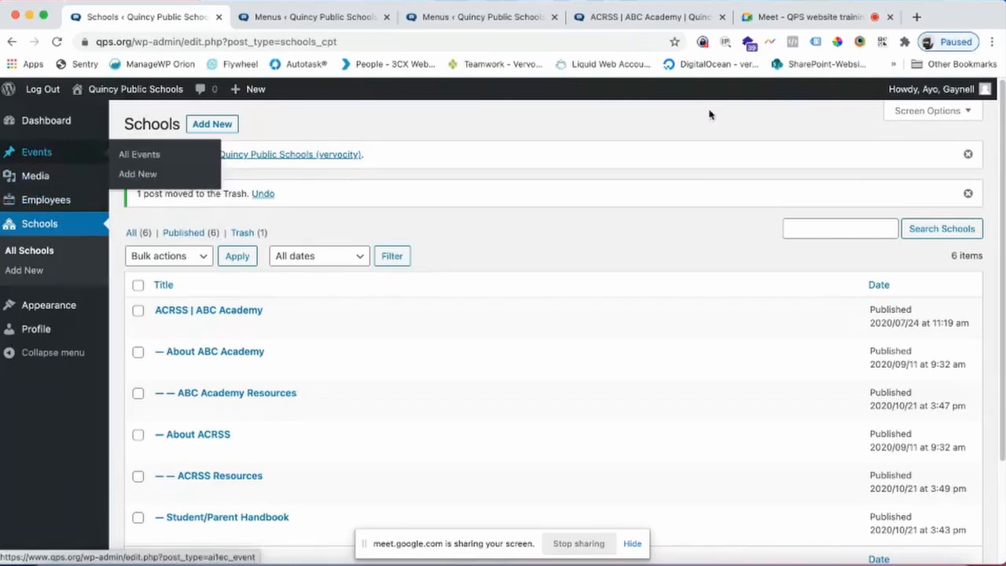